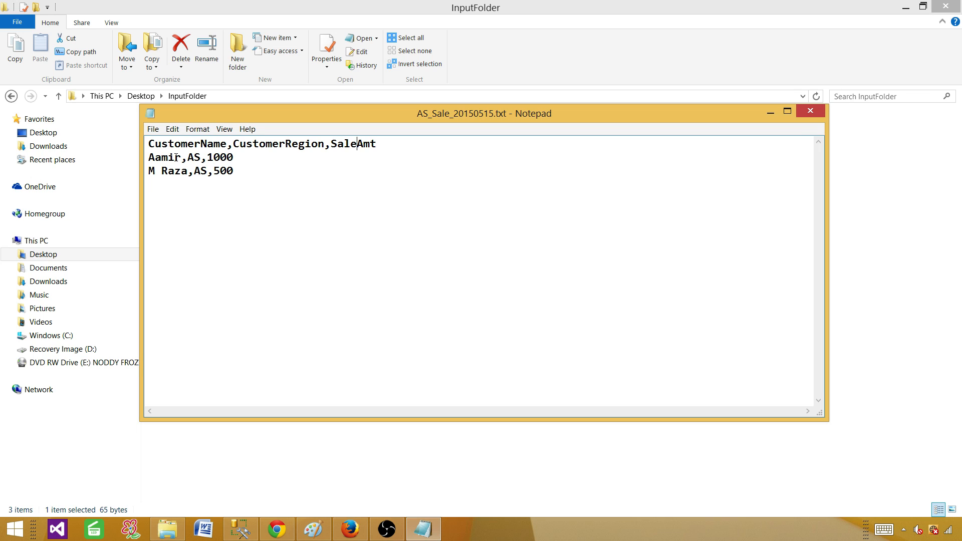
# Review the customer name, region and sale amount entries in AS_Sale_20150515.txt and close the file.
pyautogui.moveTo(182, 157); pyautogui.dragTo(146, 156)
pyautogui.click(196, 145)
pyautogui.moveTo(210, 157); pyautogui.dragTo(135, 157)
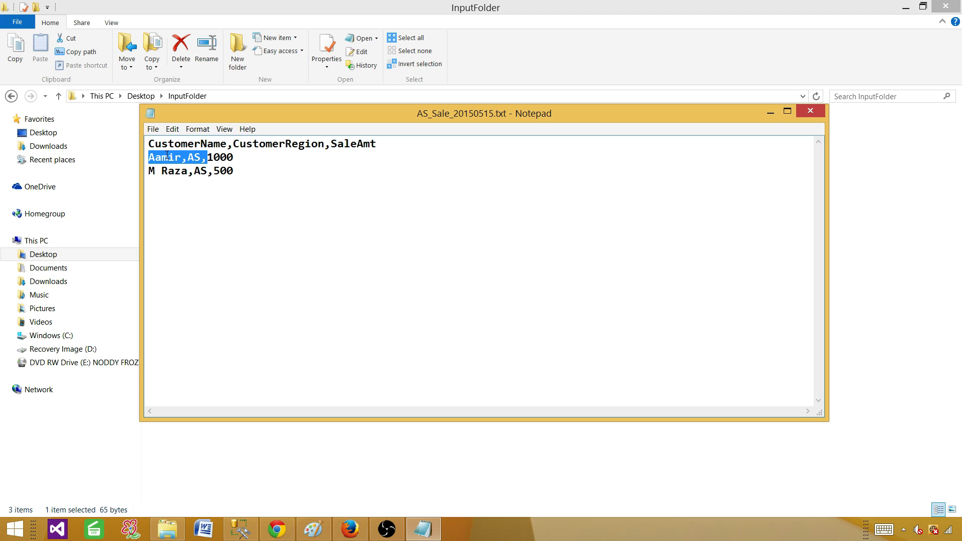
pyautogui.click(214, 158)
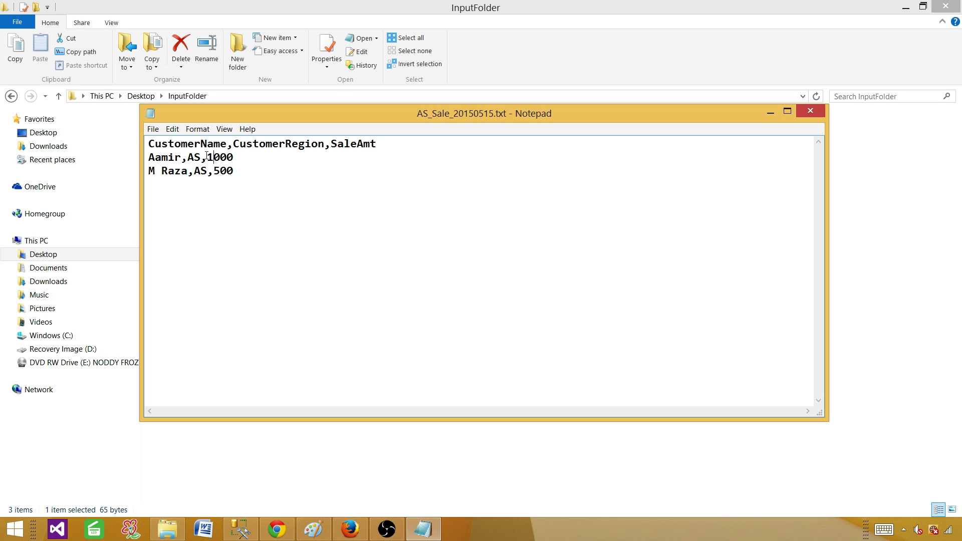
pyautogui.moveTo(206, 157); pyautogui.dragTo(238, 157)
pyautogui.click(812, 110)
# Switch to SQL Server Management Studio, review the Customer_Dst table definition and remove the blank line before its closing parenthesis.
pyautogui.click(255, 525)
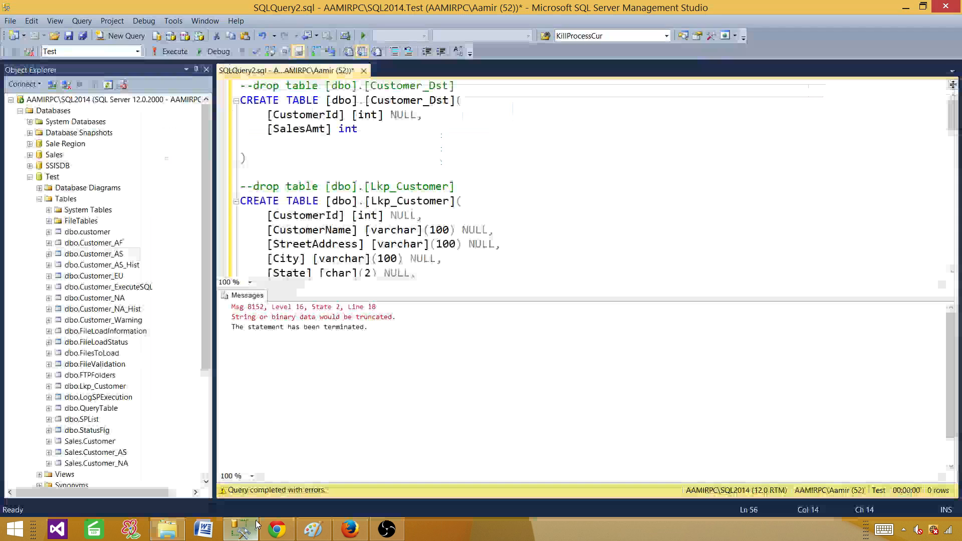
pyautogui.click(377, 141)
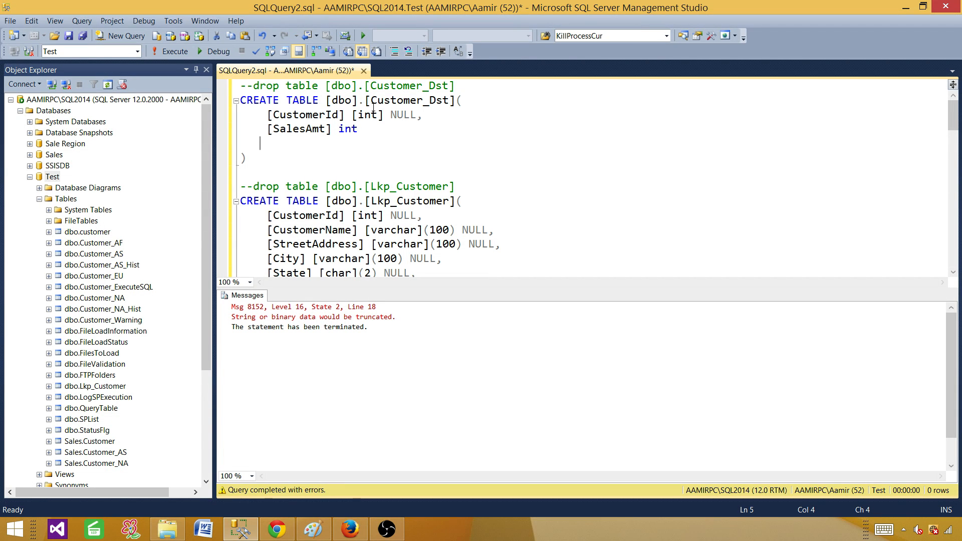
pyautogui.click(391, 99)
pyautogui.moveTo(449, 101); pyautogui.dragTo(426, 100)
pyautogui.click(316, 115)
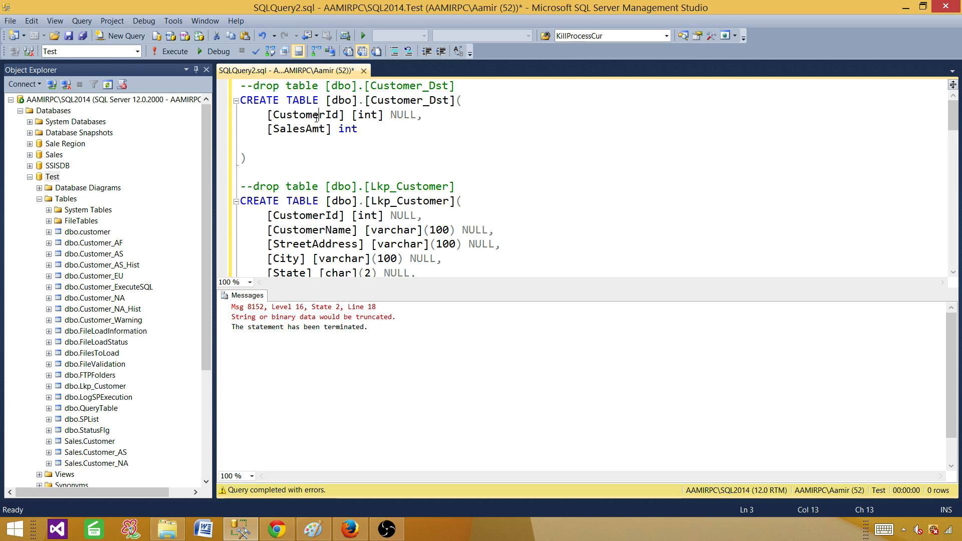
pyautogui.click(299, 132)
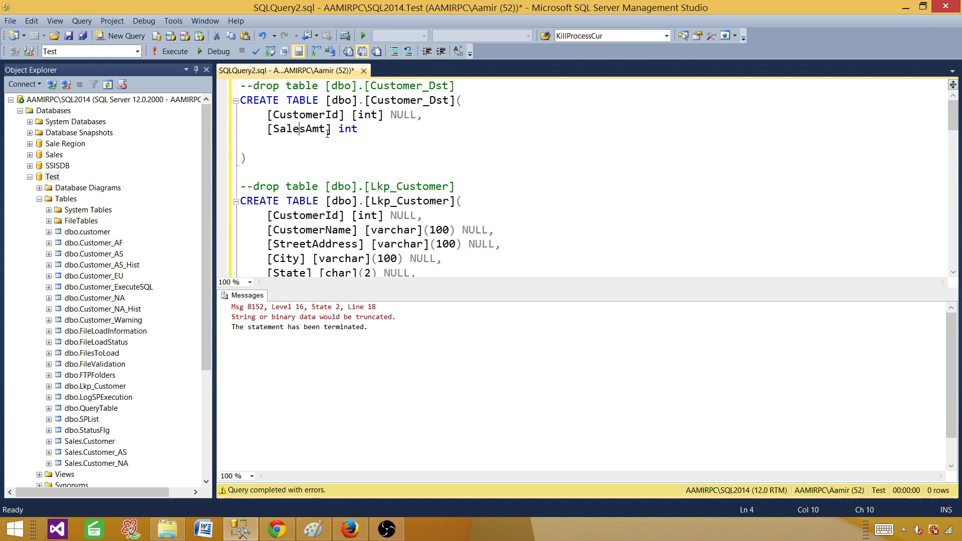
pyautogui.click(261, 145)
pyautogui.press('Delete')
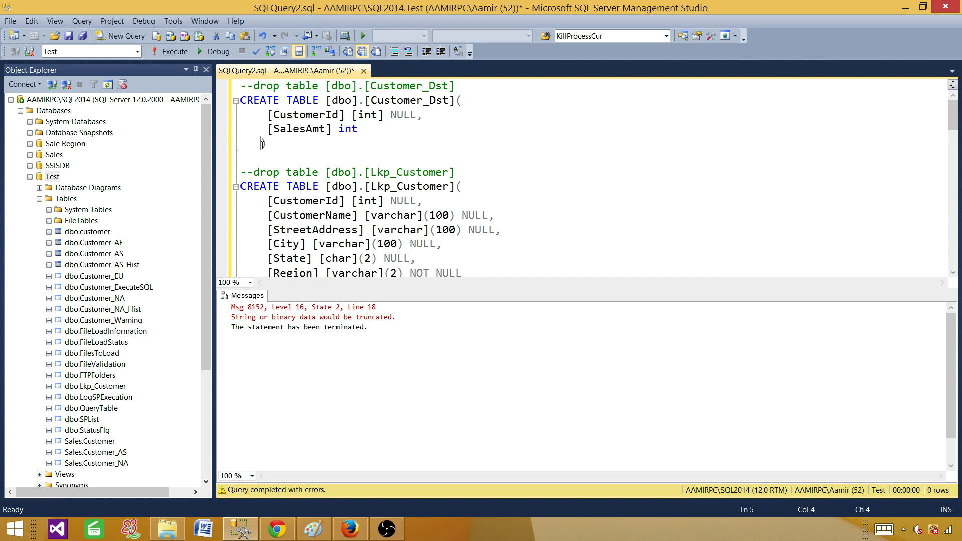
# Drop the [dbo].[Customer_Dst] table and recreate it with the CREATE TABLE statement in the script.
pyautogui.moveTo(491, 83); pyautogui.dragTo(255, 85)
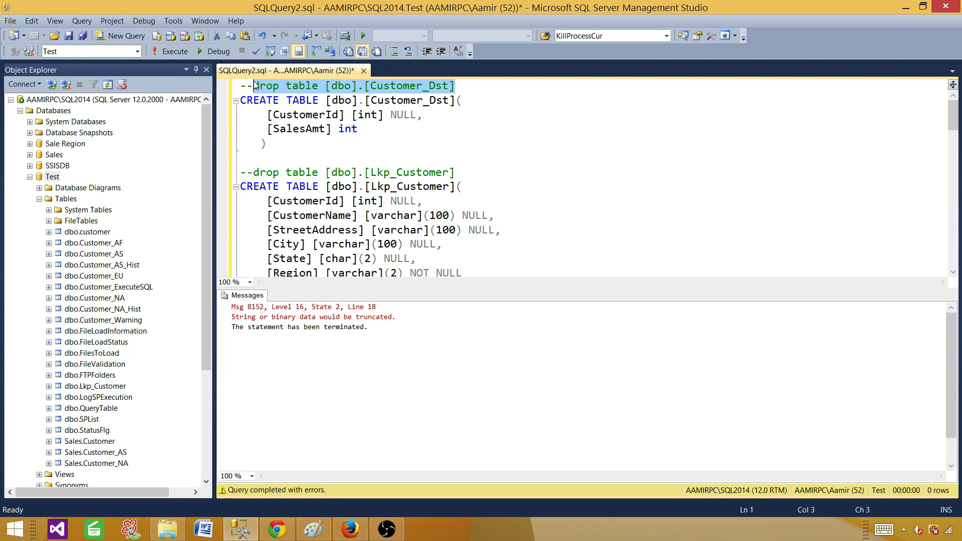
pyautogui.press('F5')
pyautogui.moveTo(271, 143); pyautogui.dragTo(224, 88)
pyautogui.click(170, 51)
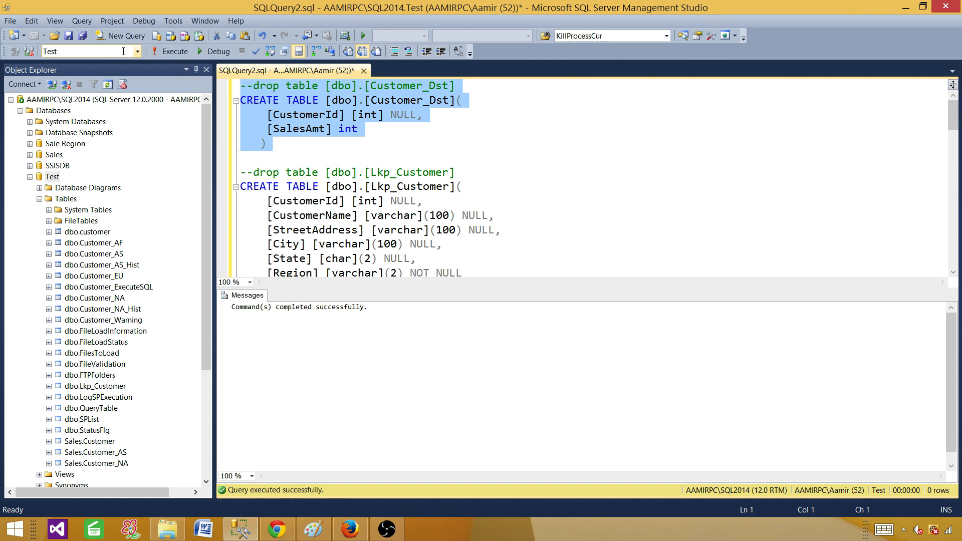
# Hide the query results and review the column definitions of the [dbo].[Lkp_Customer] table.
pyautogui.click(365, 172)
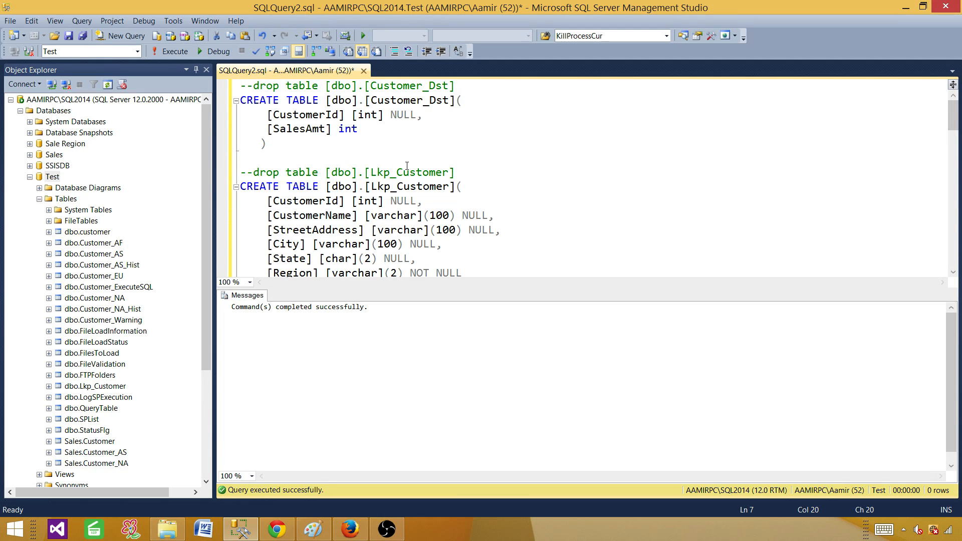
pyautogui.hotkey('ctrl', 'r')
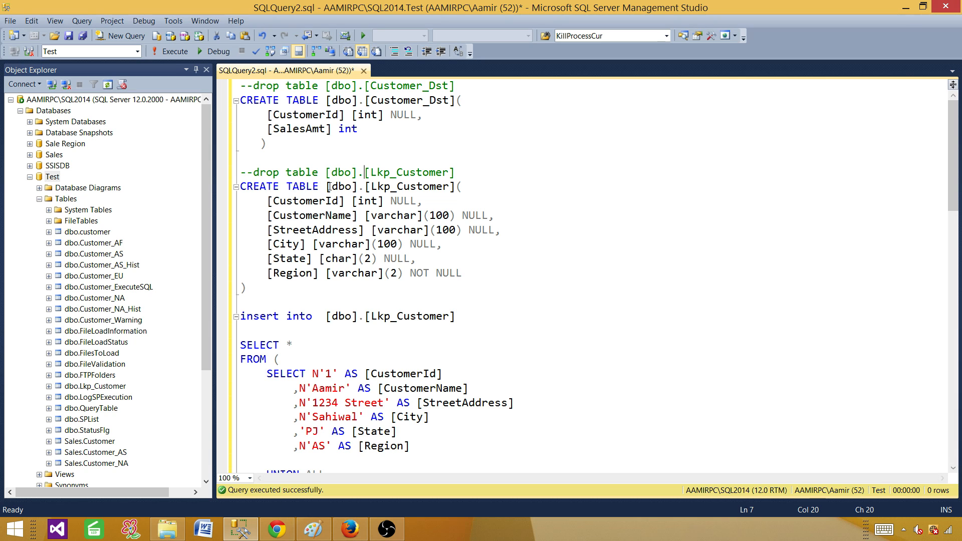
pyautogui.moveTo(329, 187); pyautogui.dragTo(467, 185)
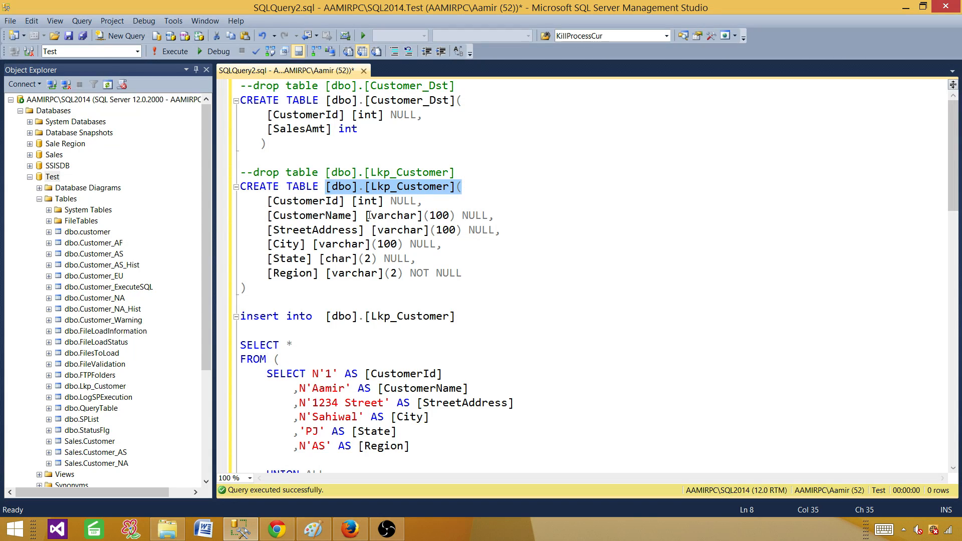
pyautogui.click(301, 200)
pyautogui.click(311, 216)
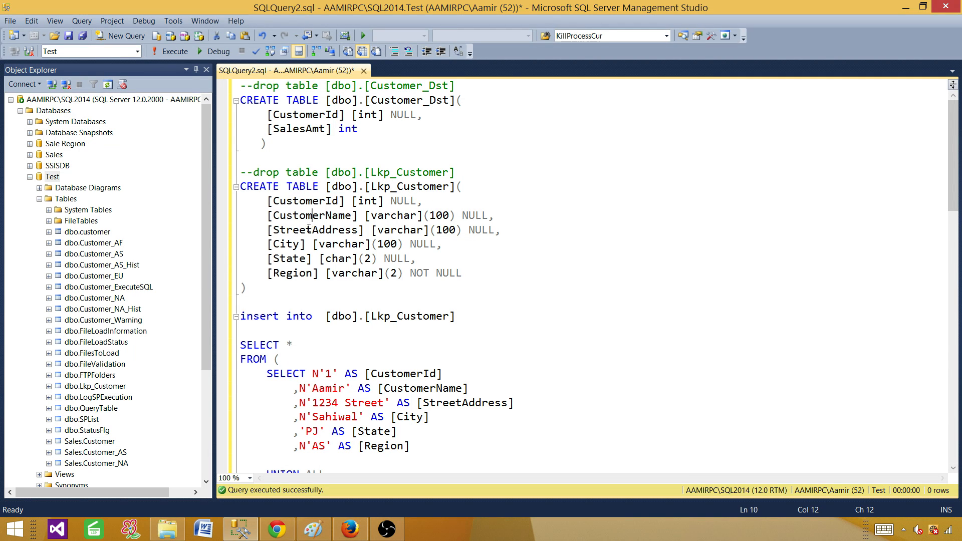
pyautogui.click(300, 231)
# Drop the [dbo].[Lkp_Customer] table and recreate it with the CREATE TABLE statement in the script.
pyautogui.moveTo(251, 288); pyautogui.dragTo(236, 172)
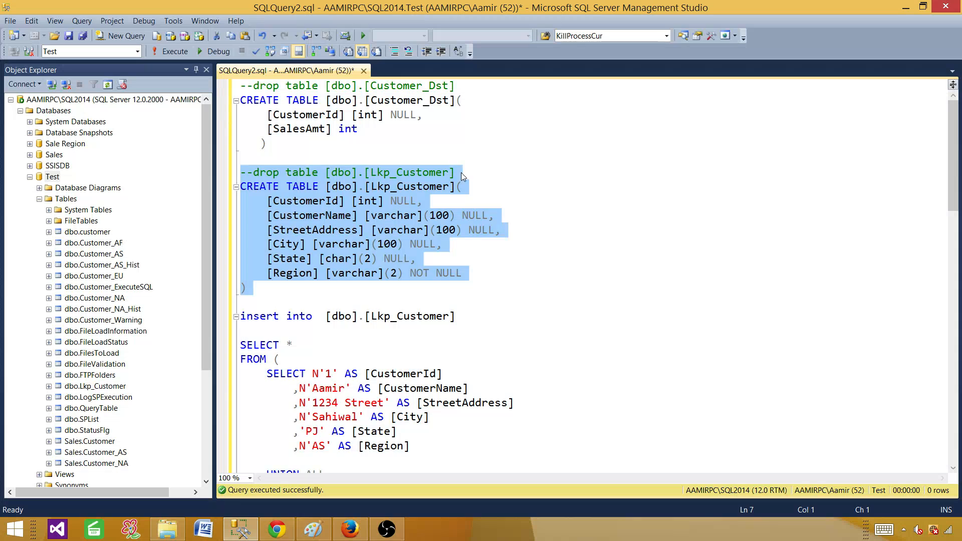
pyautogui.moveTo(456, 172); pyautogui.dragTo(252, 175)
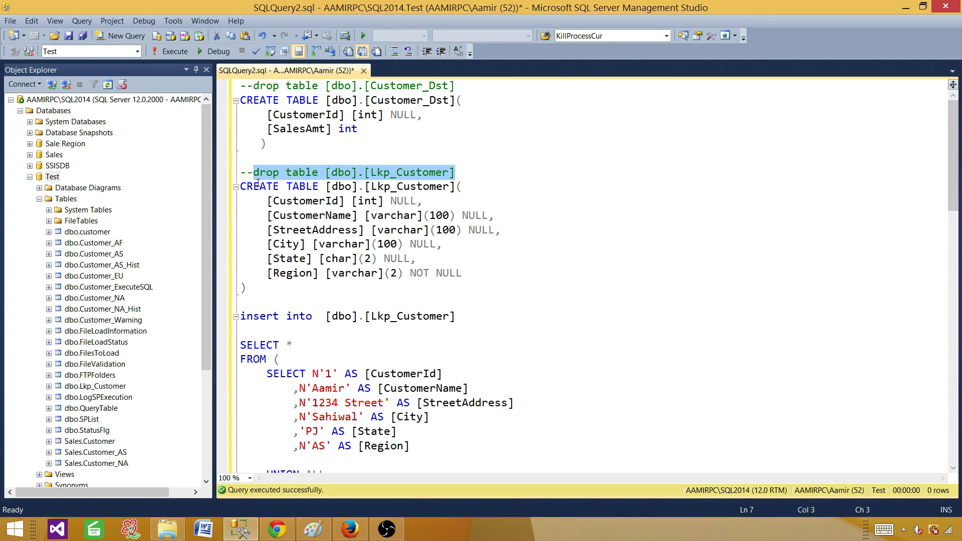
pyautogui.press('F5')
pyautogui.click(277, 244)
pyautogui.scroll(-1, 344, 204)
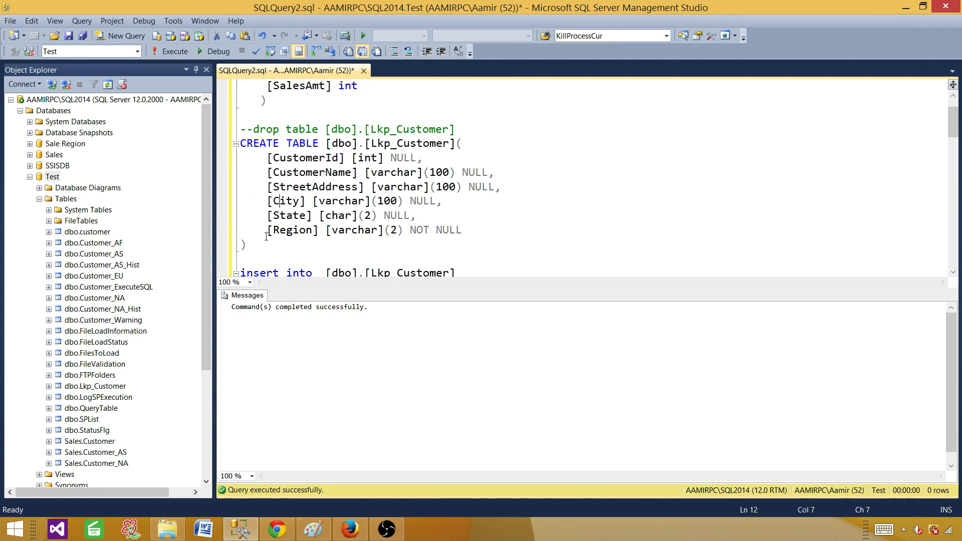
pyautogui.moveTo(266, 238); pyautogui.dragTo(236, 139)
pyautogui.press('F5')
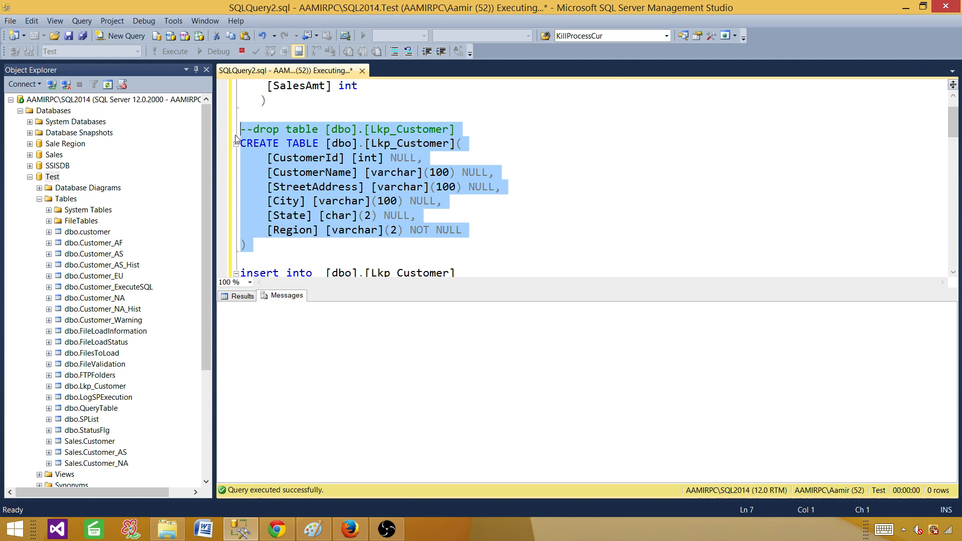
# Execute the whole insert statement that loads the sample customer records into [dbo].[Lkp_Customer].
pyautogui.hotkey('ctrl', 'r')
pyautogui.scroll(-2, 446, 281)
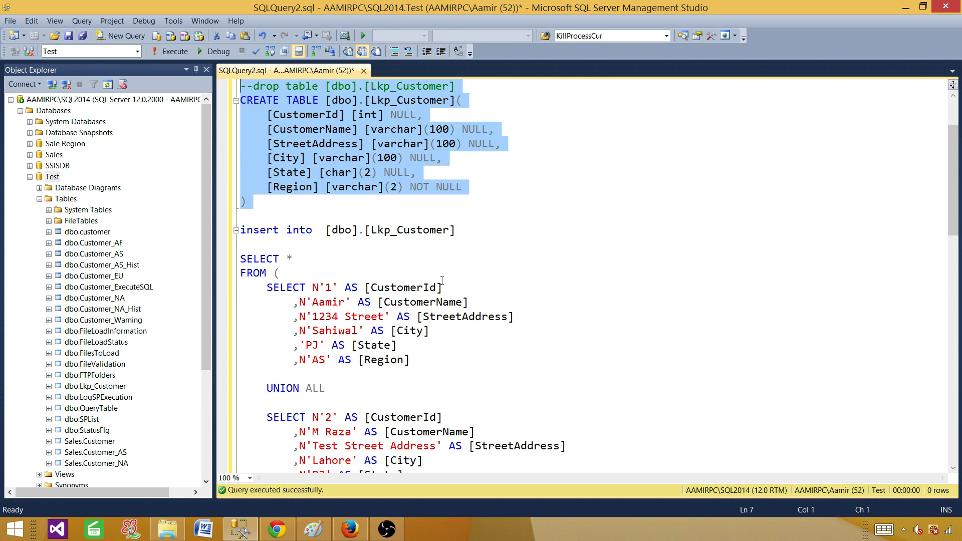
pyautogui.moveTo(246, 174); pyautogui.dragTo(368, 439)
pyautogui.press('F5')
pyautogui.click(345, 424)
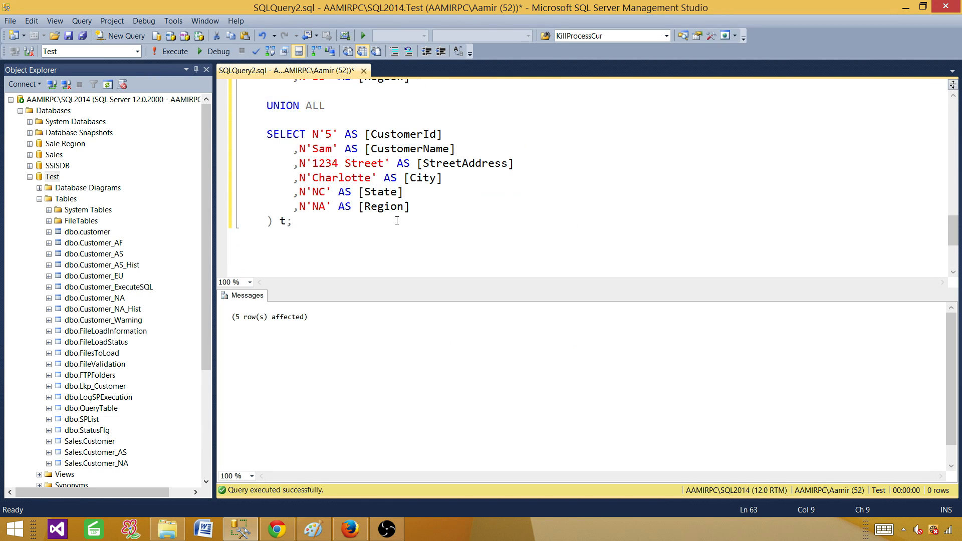
# Copy the table name [dbo].[Lkp_Customer] from the insert statement.
pyautogui.scroll(6, 395, 239)
pyautogui.scroll(4, 395, 239)
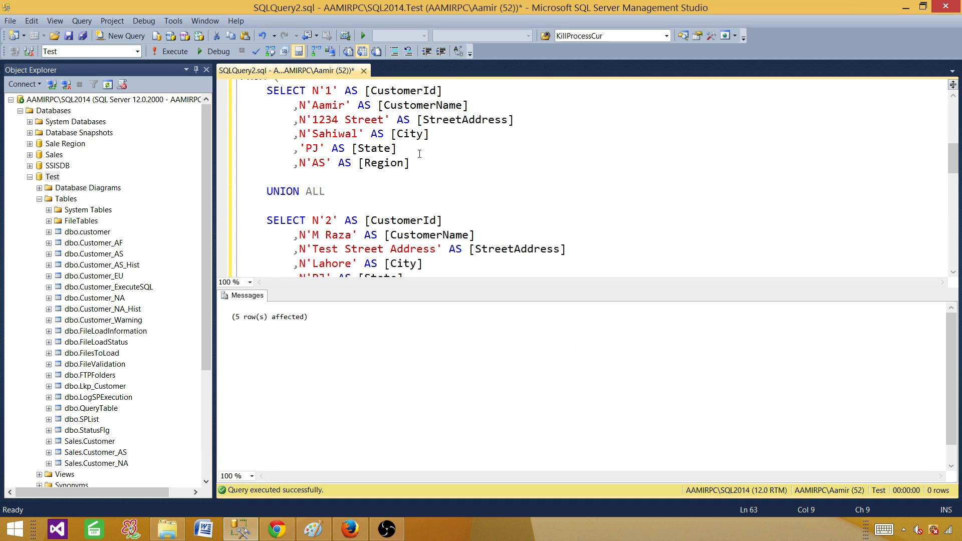
pyautogui.scroll(2, 419, 154)
pyautogui.moveTo(456, 120); pyautogui.dragTo(325, 120)
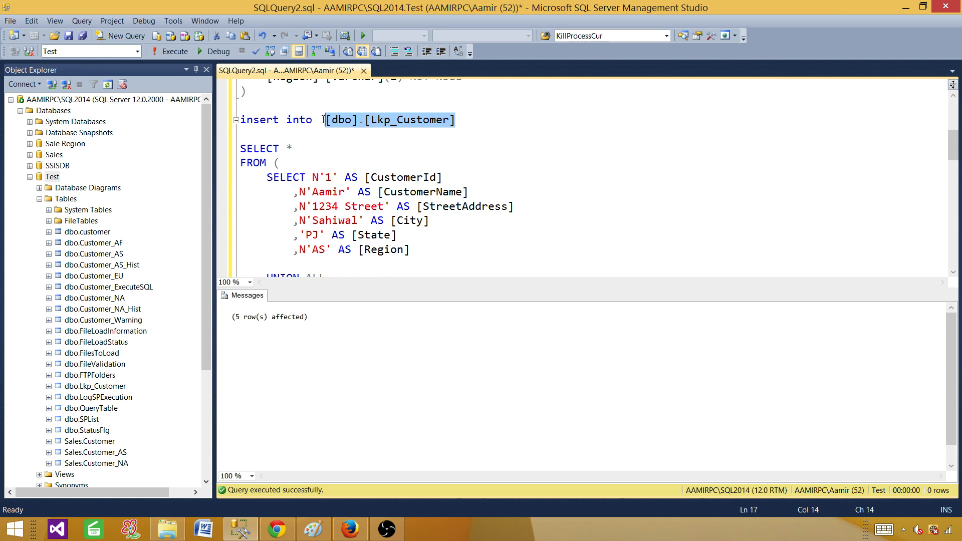
pyautogui.rightClick(341, 128)
pyautogui.click(368, 152)
# Write the query "Select * from [dbo].[Lkp_Customer]" below the end of the script, without a duplicate dbo prefix.
pyautogui.scroll(-13, 464, 173)
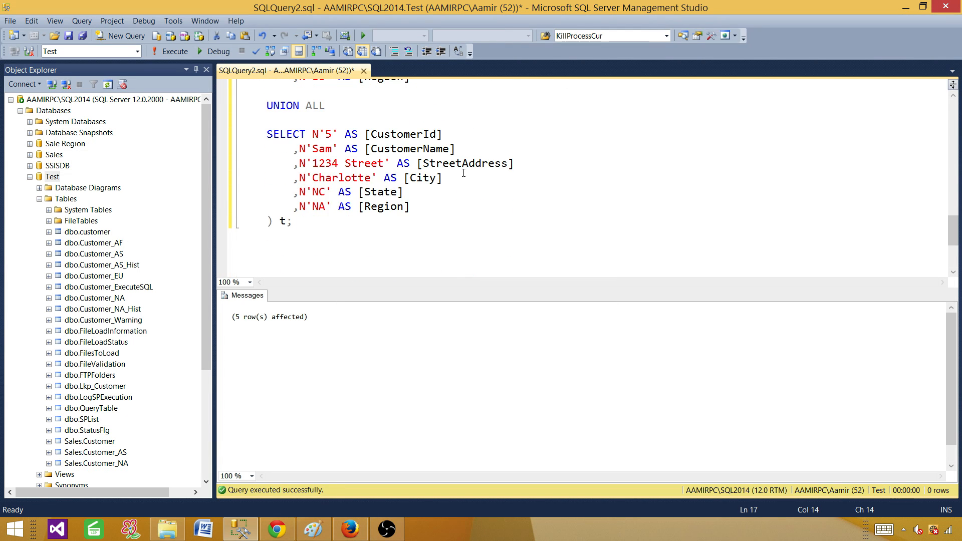
pyautogui.scroll(-3, 464, 173)
pyautogui.click(409, 181)
pyautogui.press('Return')
pyautogui.press('Return')
pyautogui.press('Return')
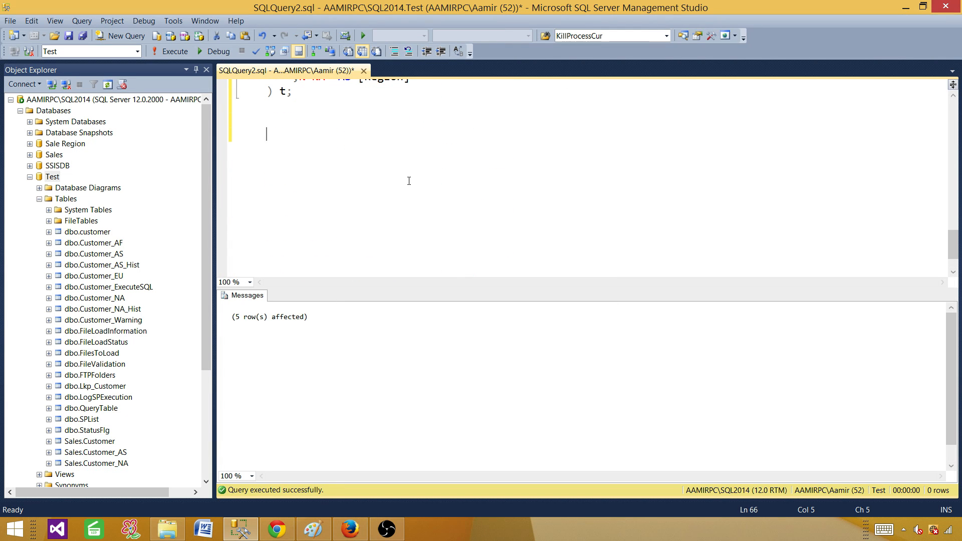
pyautogui.write('Select * from ')
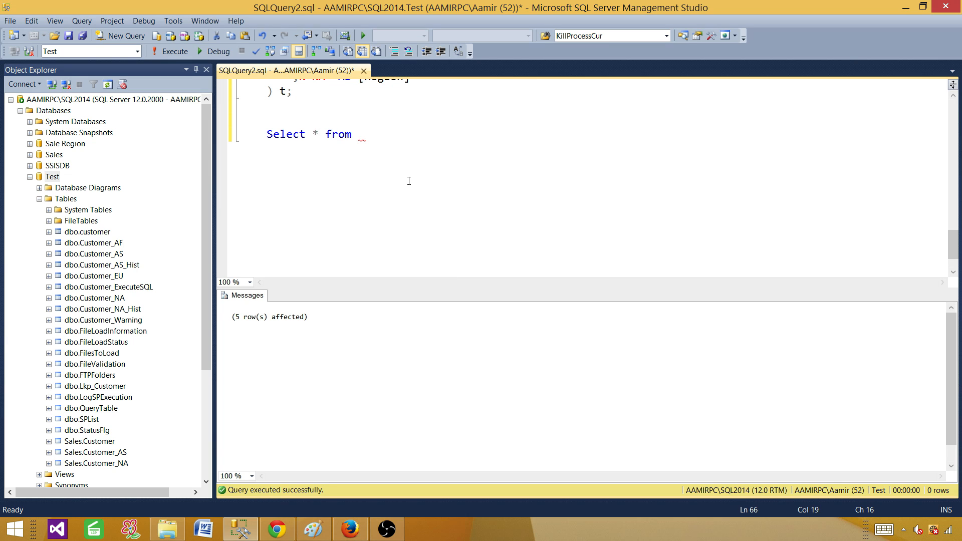
pyautogui.write('dbo.')
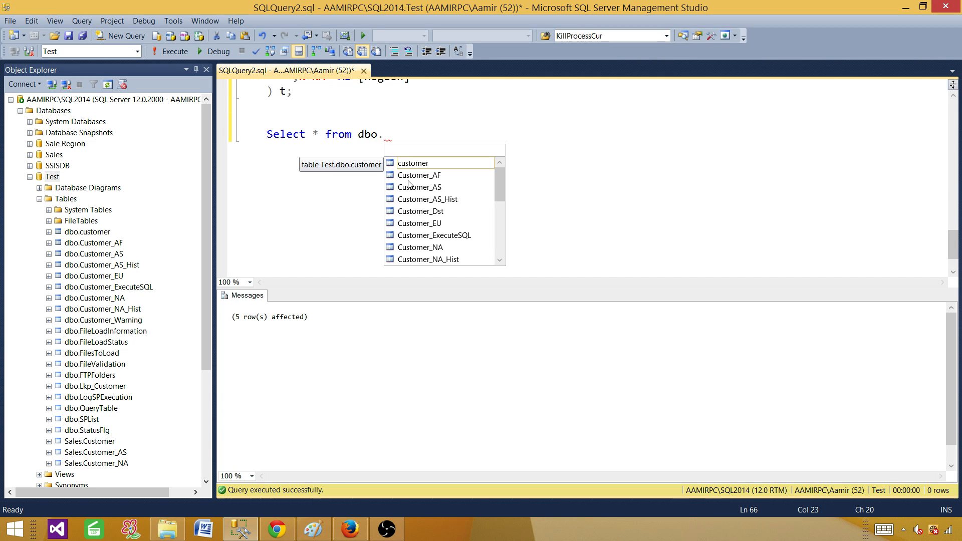
pyautogui.hotkey('ctrl', 'v')
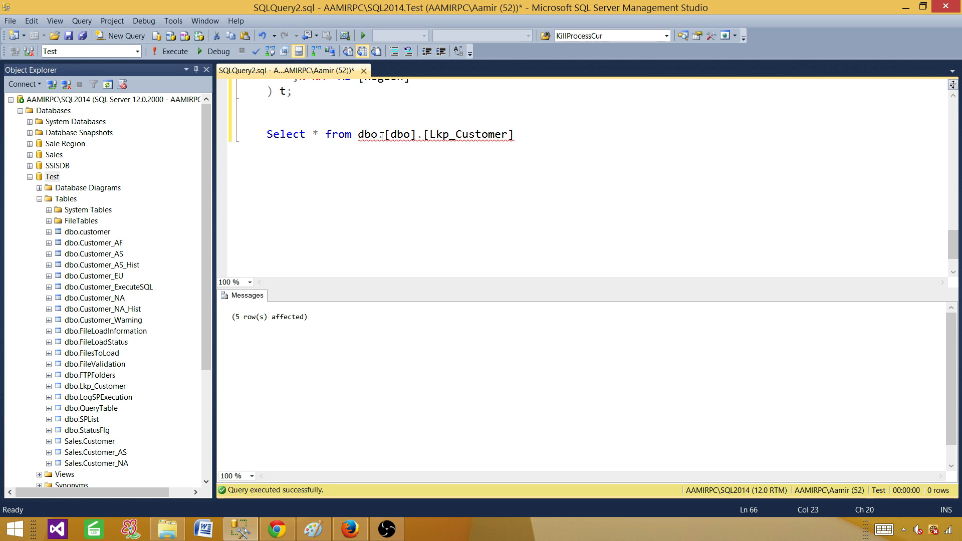
pyautogui.moveTo(385, 136); pyautogui.dragTo(358, 134)
pyautogui.press('Delete')
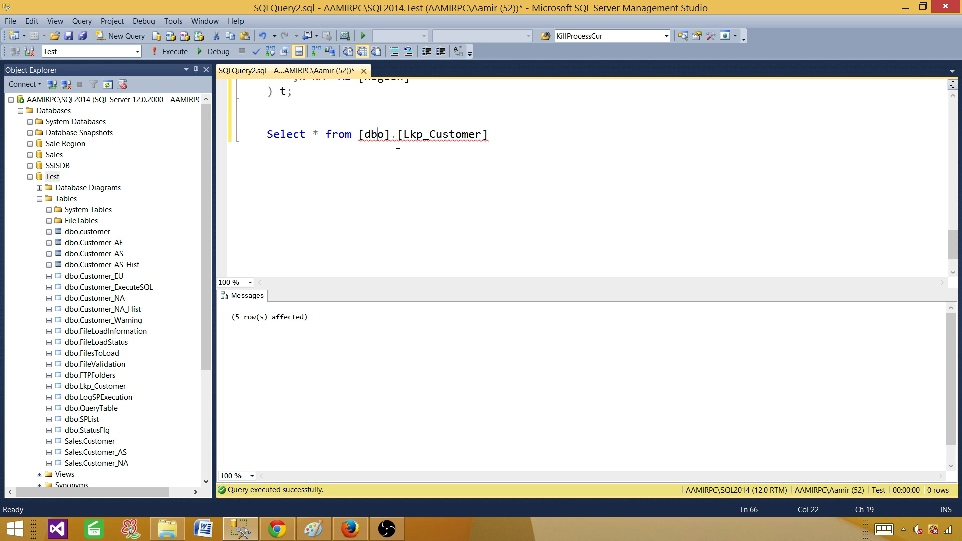
# Execute only the select query on [dbo].[Lkp_Customer].
pyautogui.click(543, 137)
pyautogui.moveTo(543, 137); pyautogui.dragTo(241, 114)
pyautogui.press('F5')
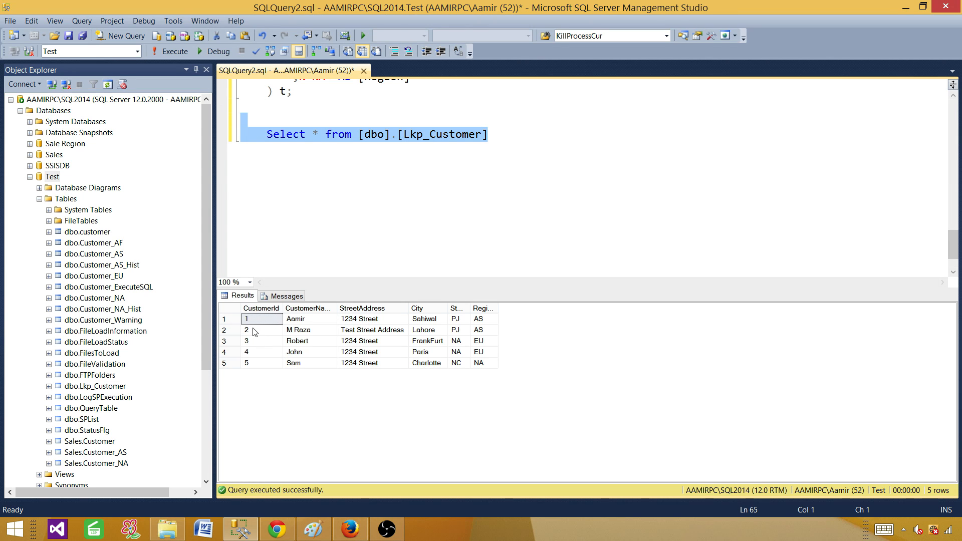
# Review the customer names and street addresses in the query results and widen the City, State and Region columns.
pyautogui.click(315, 321)
pyautogui.click(316, 354)
pyautogui.click(371, 319)
pyautogui.click(371, 363)
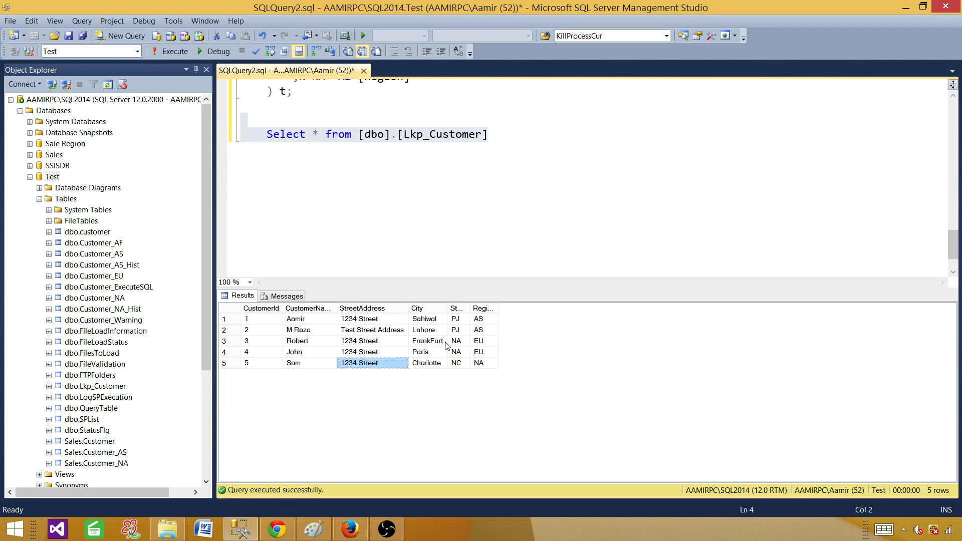
pyautogui.moveTo(448, 307); pyautogui.dragTo(607, 307)
# Examine the City, State and Region values of the Asian and European customers in the query results.
pyautogui.click(430, 345)
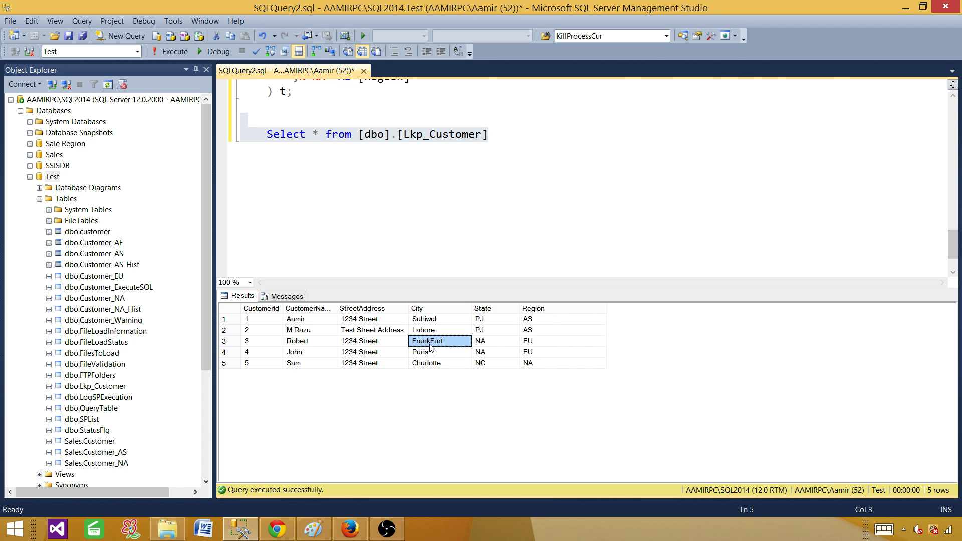
pyautogui.click(430, 355)
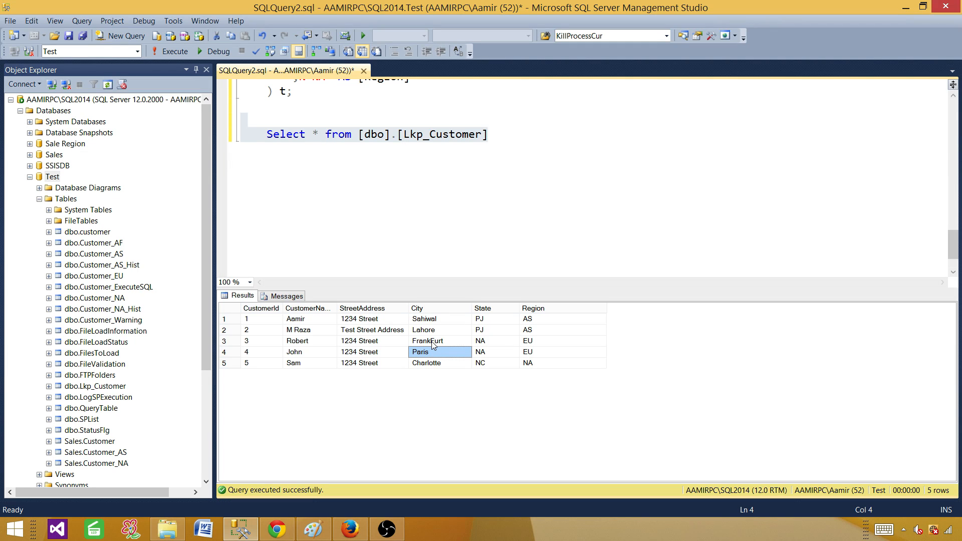
pyautogui.click(488, 342)
pyautogui.click(484, 353)
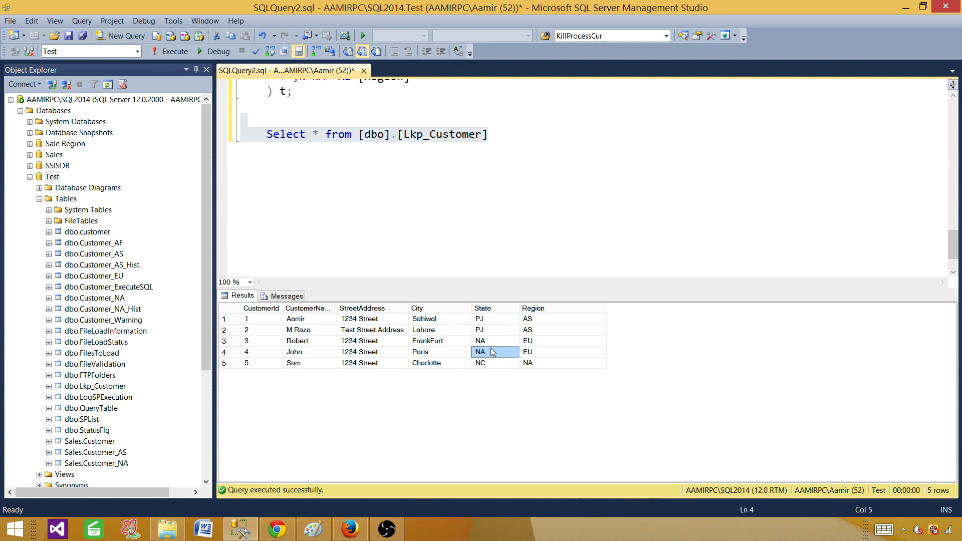
pyautogui.moveTo(420, 344); pyautogui.dragTo(427, 357)
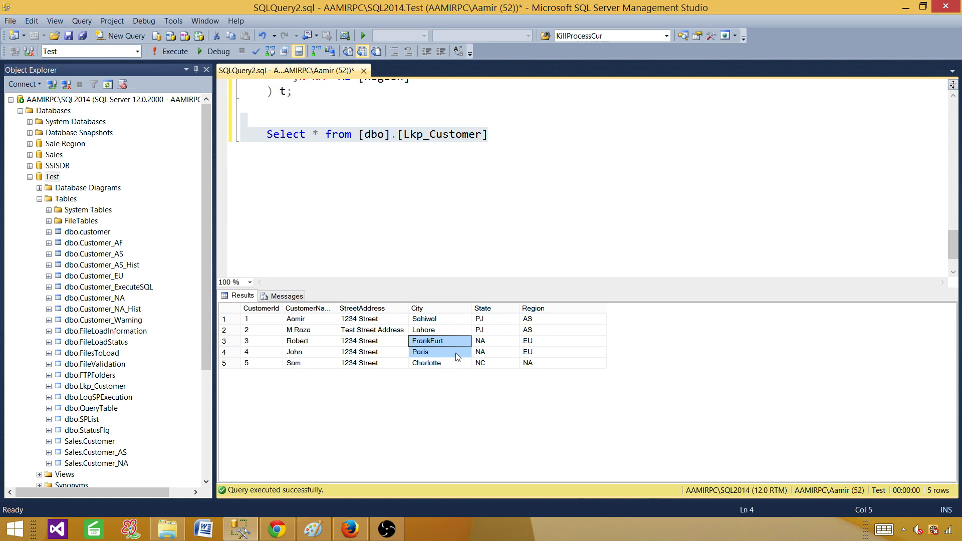
pyautogui.click(535, 323)
pyautogui.click(425, 323)
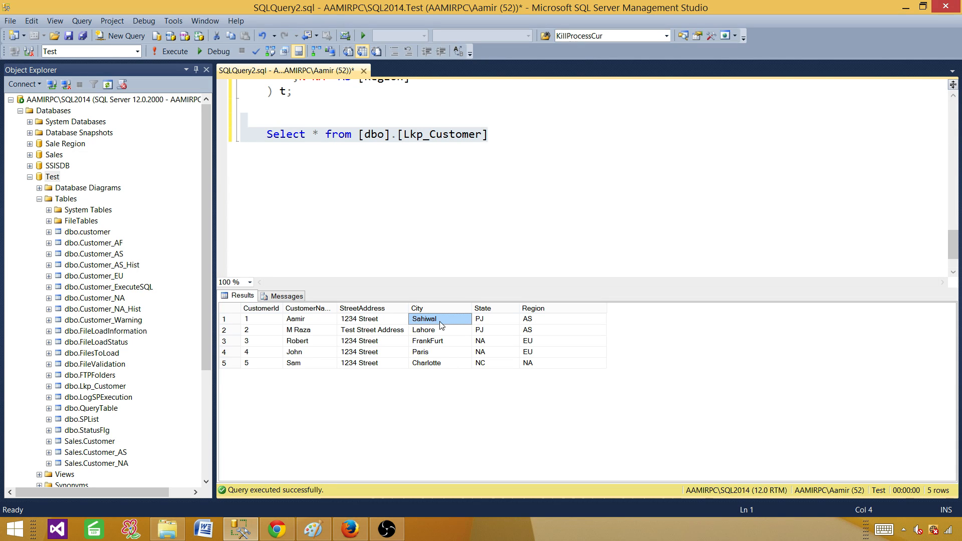
pyautogui.click(434, 332)
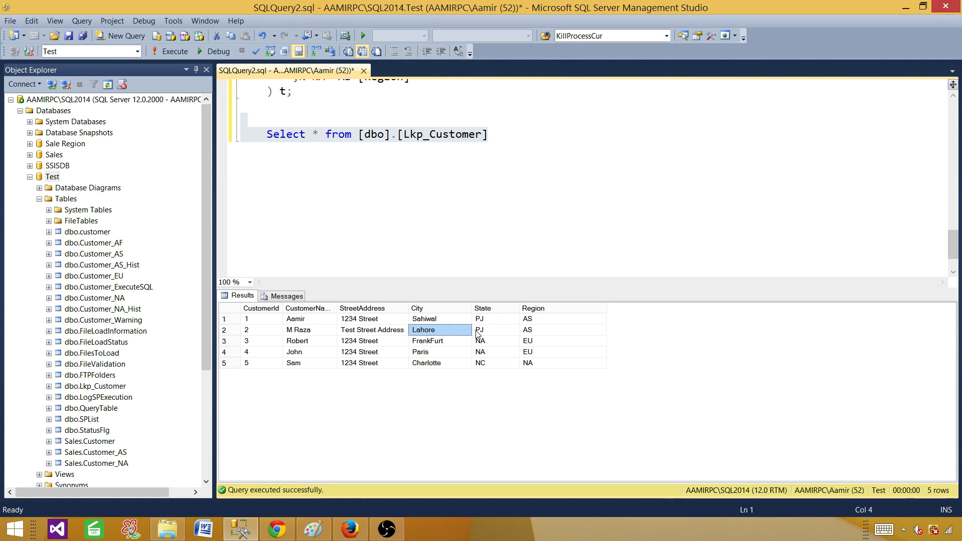
# Examine the State values of the first two customers and the City, State and Region of the Charlotte customer in the query results.
pyautogui.click(494, 321)
pyautogui.click(494, 330)
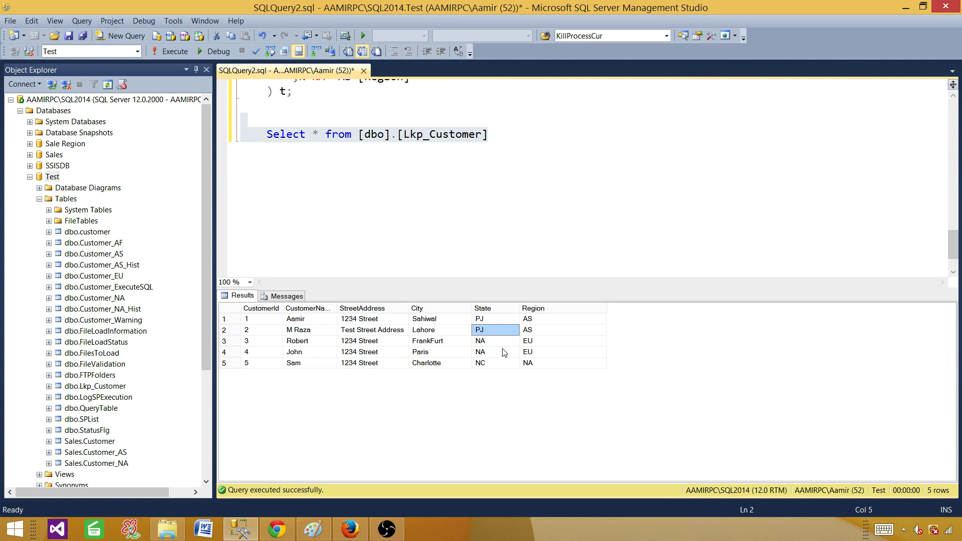
pyautogui.click(432, 365)
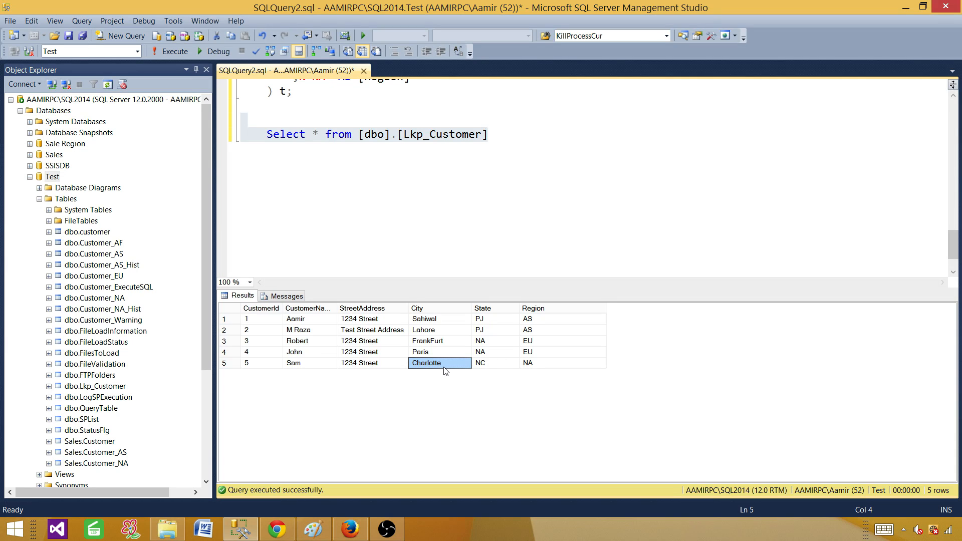
pyautogui.click(488, 367)
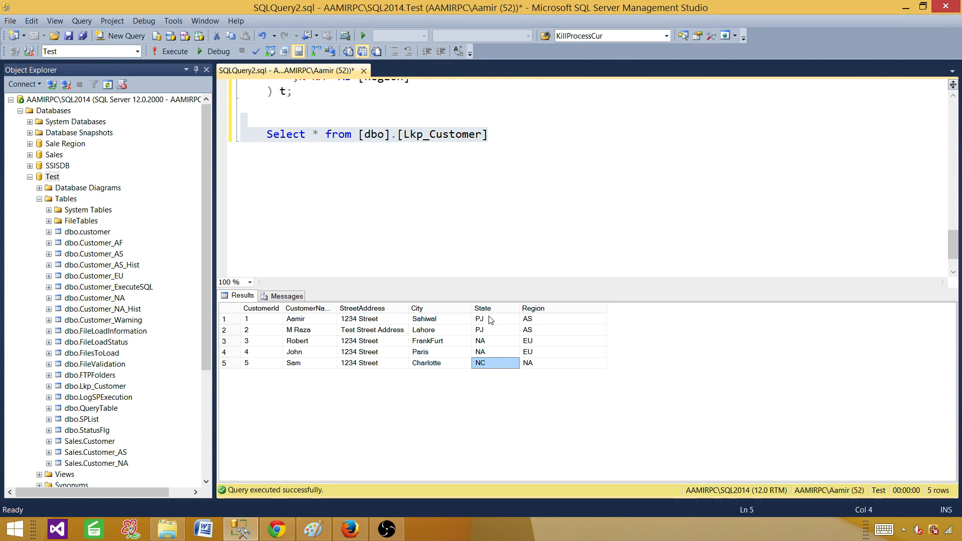
pyautogui.click(578, 363)
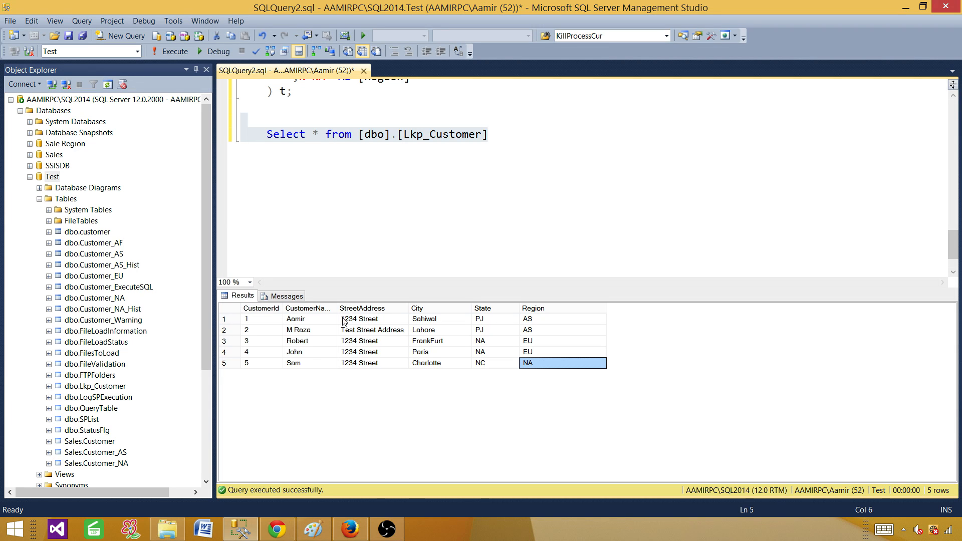
# Review which customer IDs and names belong to region AS, comparing those two rows with the full lookup result set.
pyautogui.moveTo(313, 321); pyautogui.dragTo(307, 332)
pyautogui.click(313, 323)
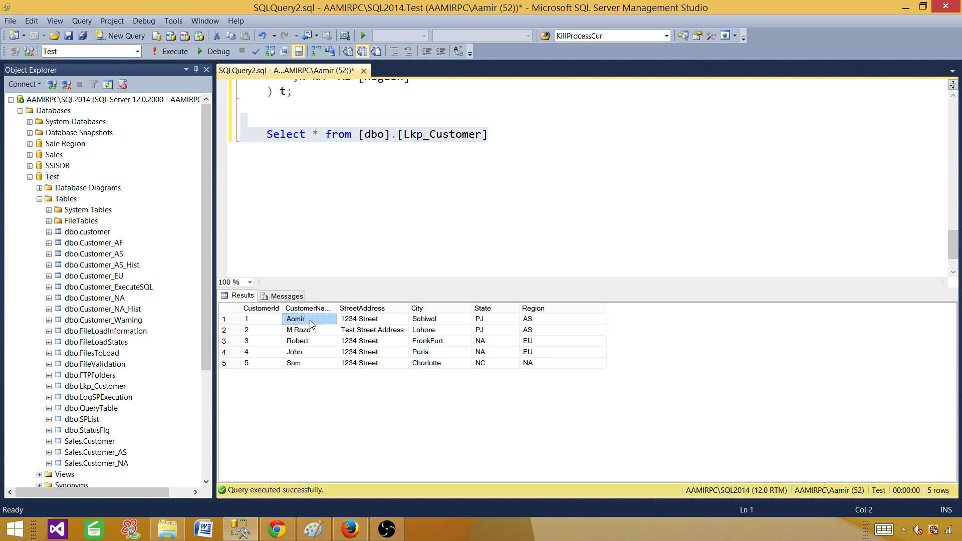
pyautogui.click(536, 321)
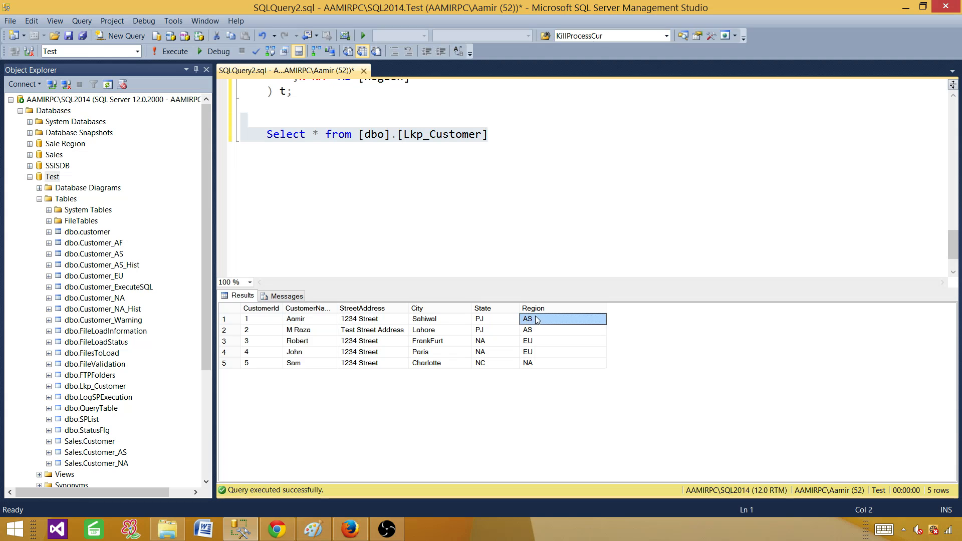
pyautogui.click(537, 335)
pyautogui.click(252, 322)
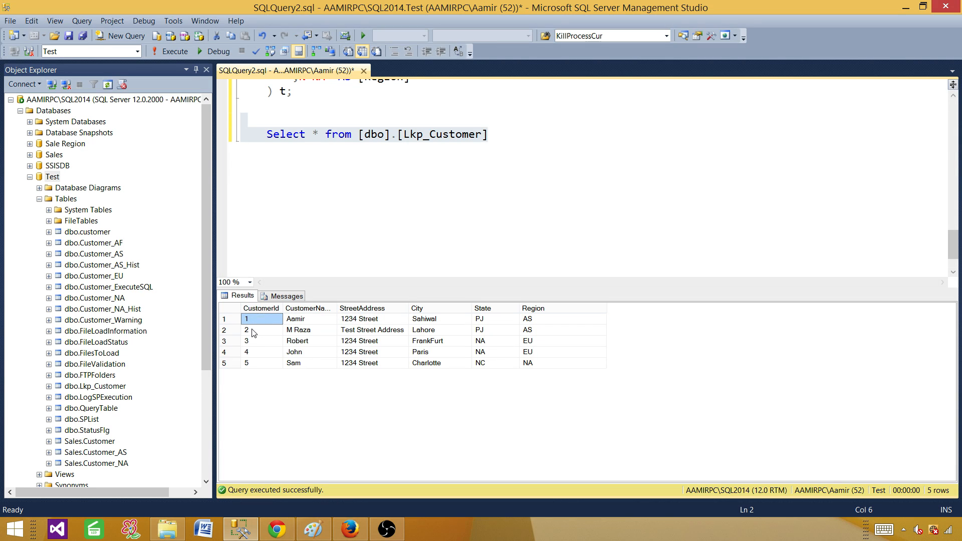
pyautogui.click(385, 224)
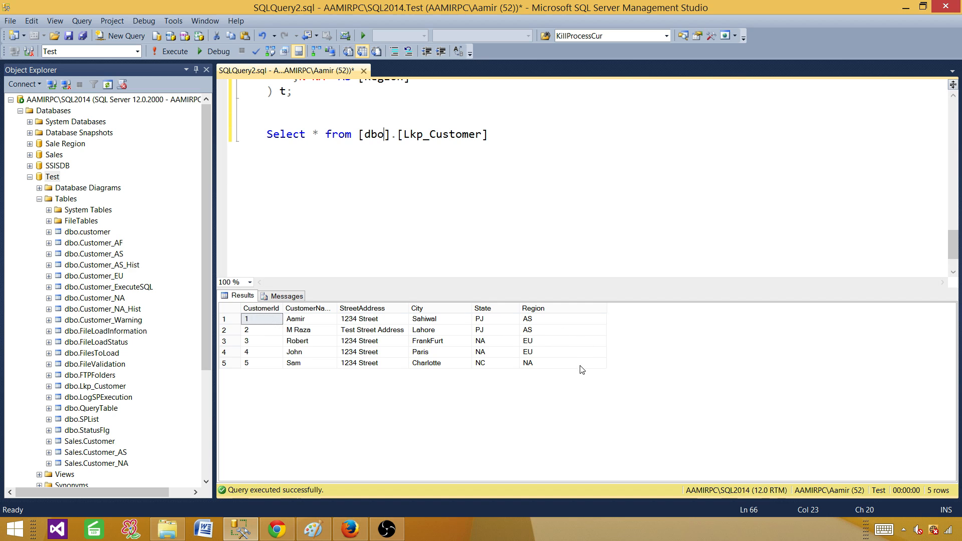
pyautogui.moveTo(580, 365); pyautogui.dragTo(257, 324)
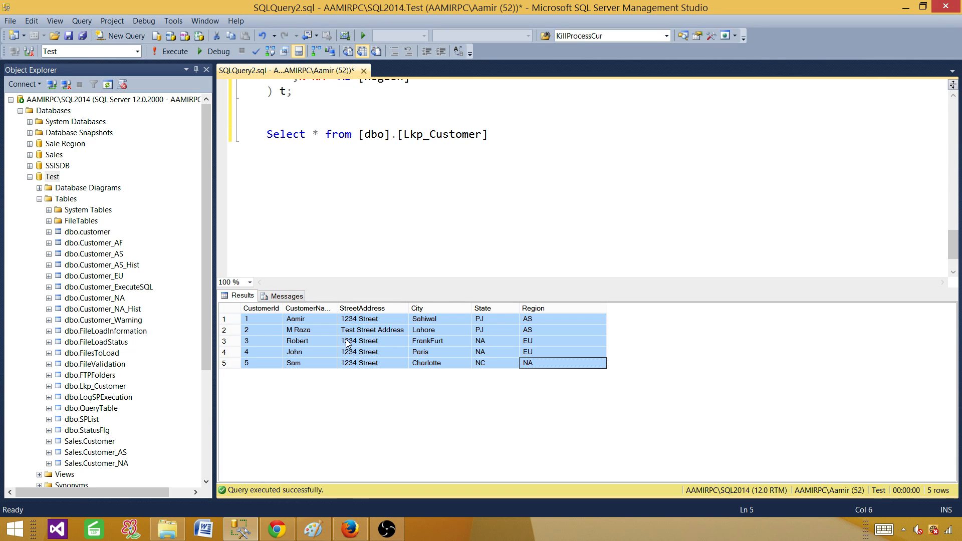
pyautogui.click(389, 341)
pyautogui.moveTo(544, 332); pyautogui.dragTo(256, 325)
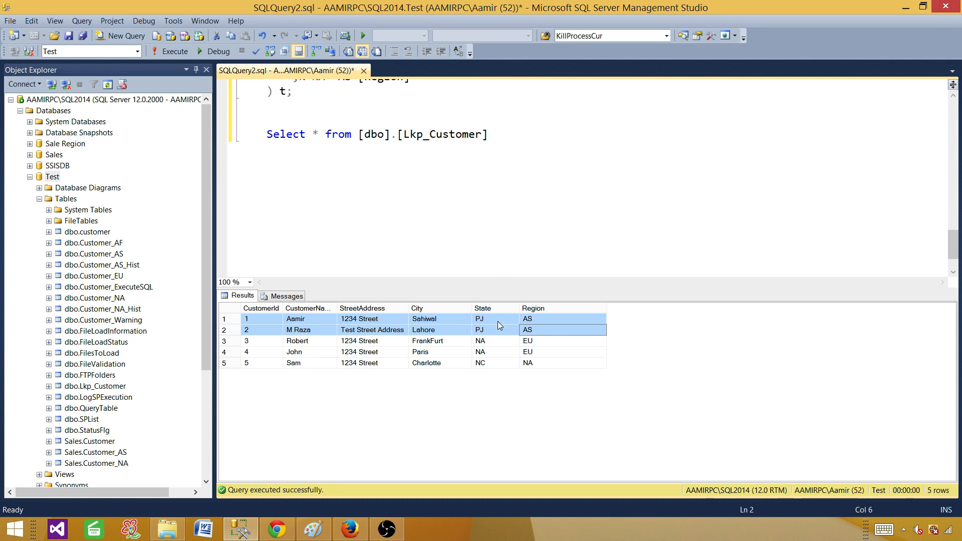
# Open Visual Studio and create a new Integration Services project named LookupTransformationDemo.
pyautogui.click(57, 528)
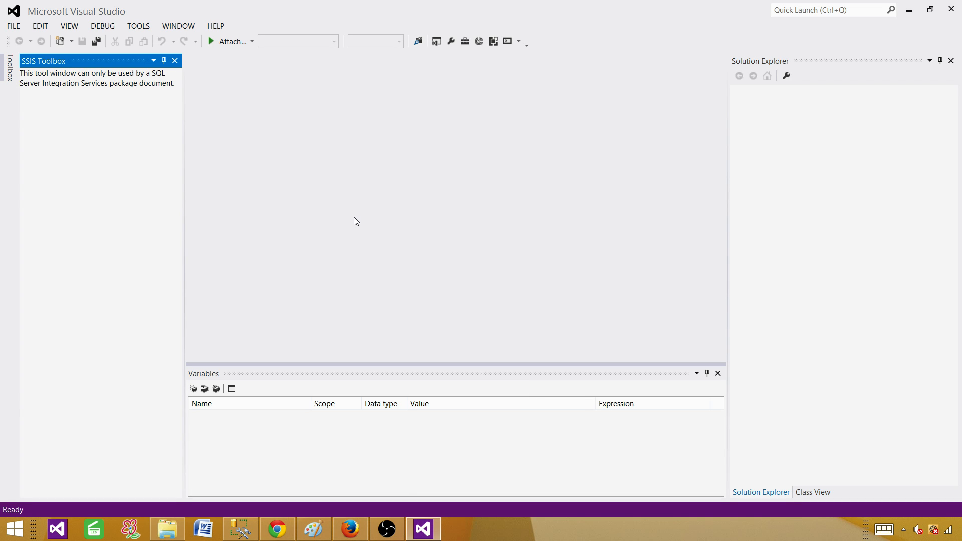
pyautogui.click(12, 26)
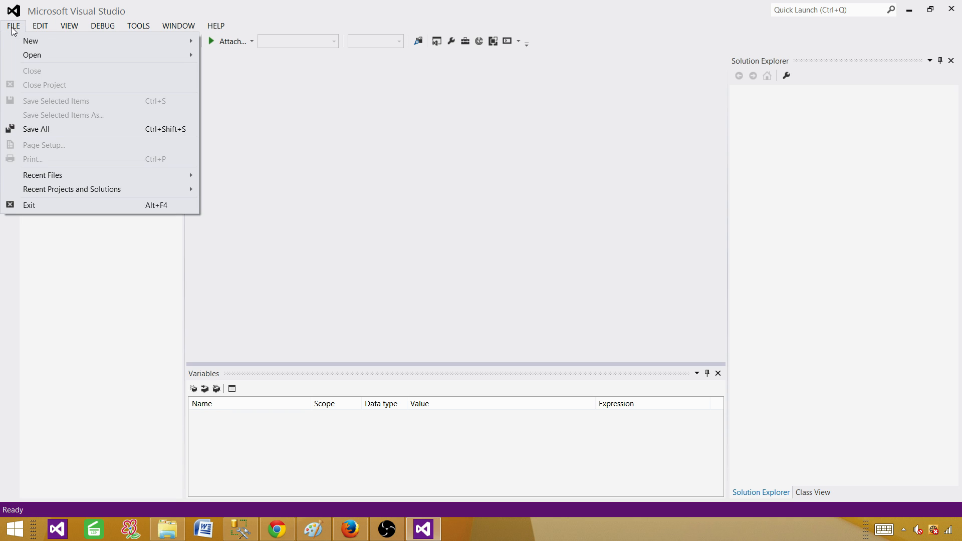
pyautogui.moveTo(155, 38)
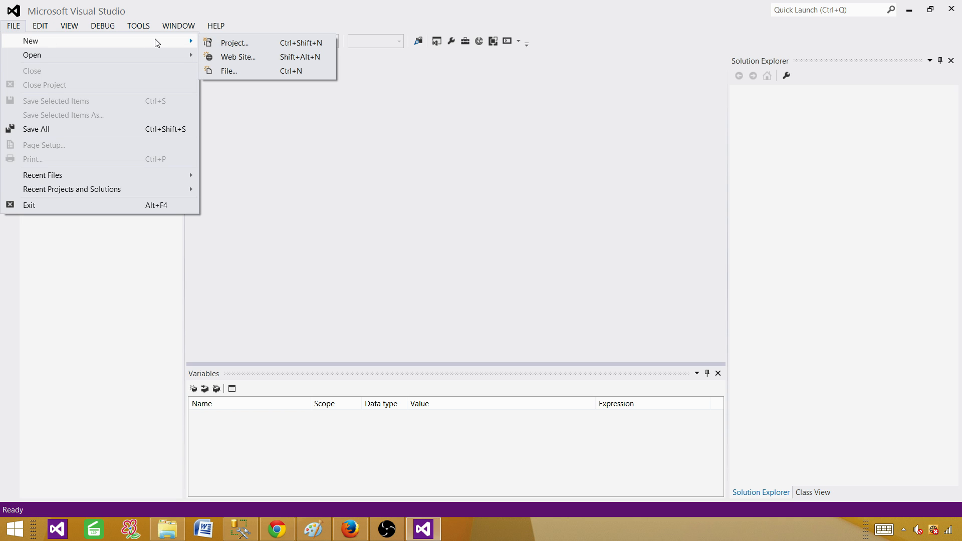
pyautogui.click(252, 46)
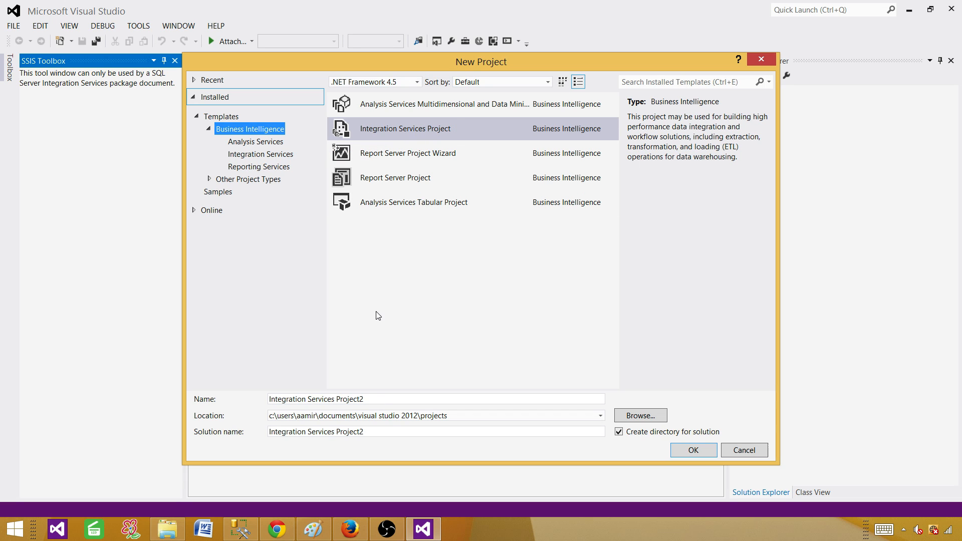
pyautogui.moveTo(374, 399); pyautogui.dragTo(199, 405)
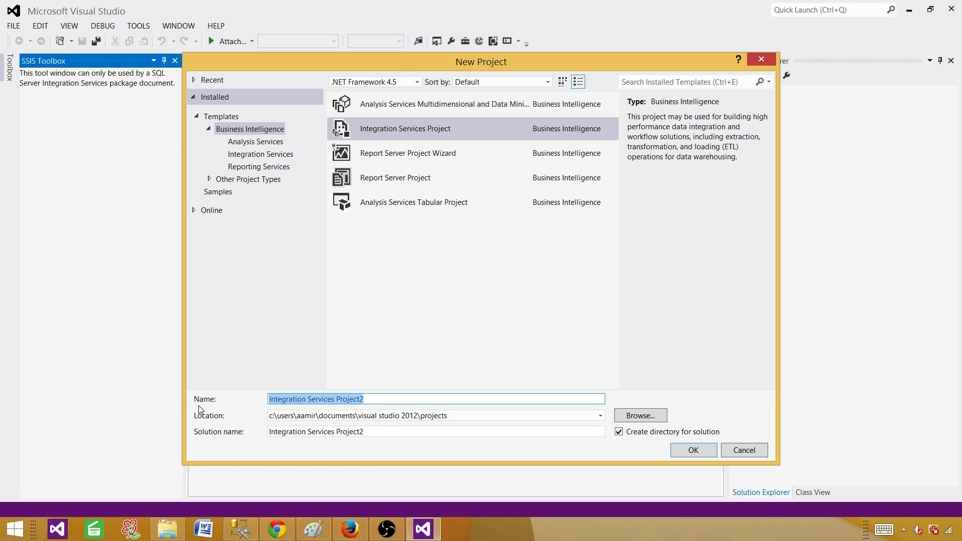
pyautogui.write('Loo')
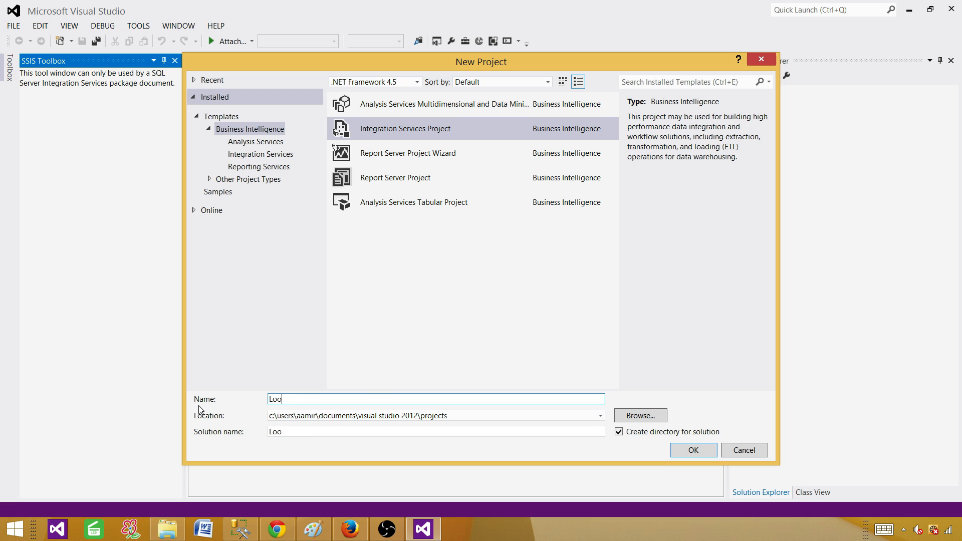
pyautogui.write('kupTransformation')
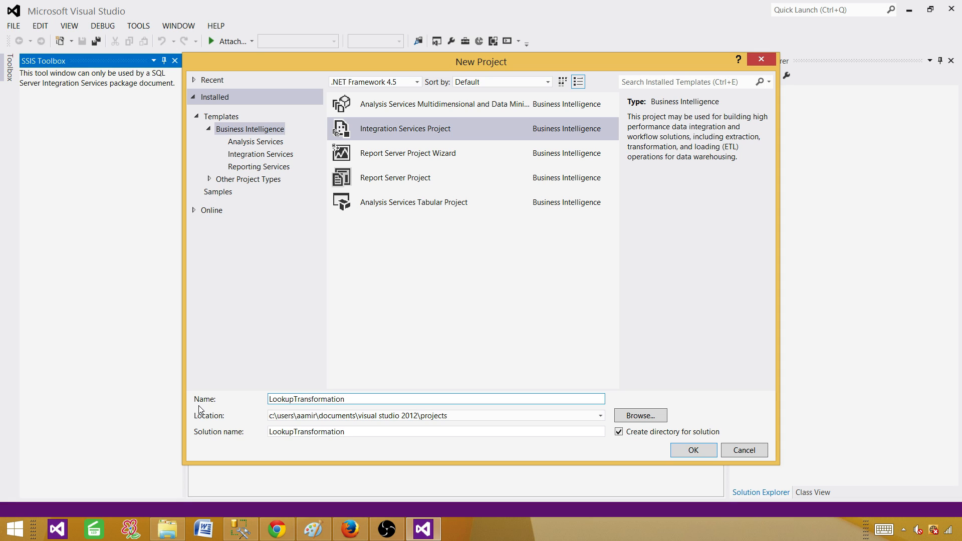
pyautogui.write('Demo')
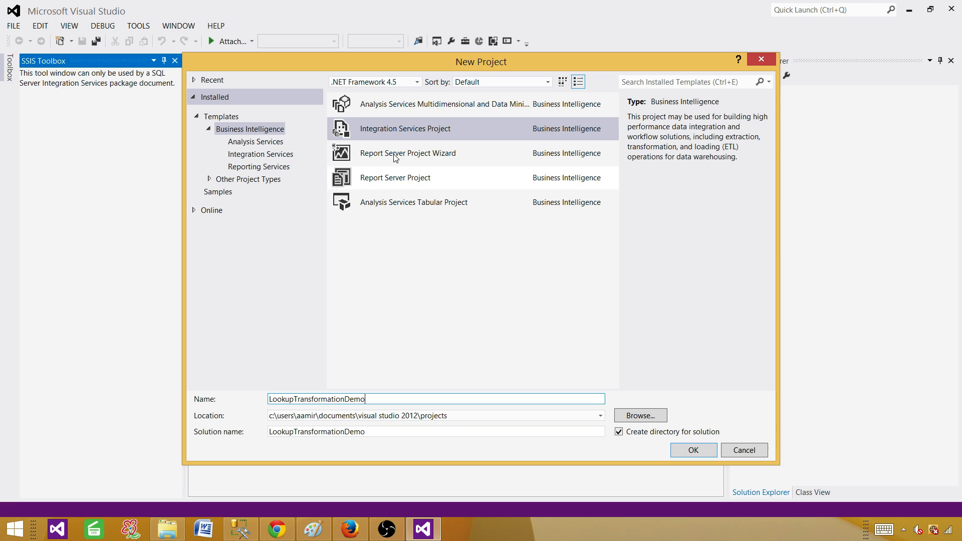
pyautogui.click(707, 452)
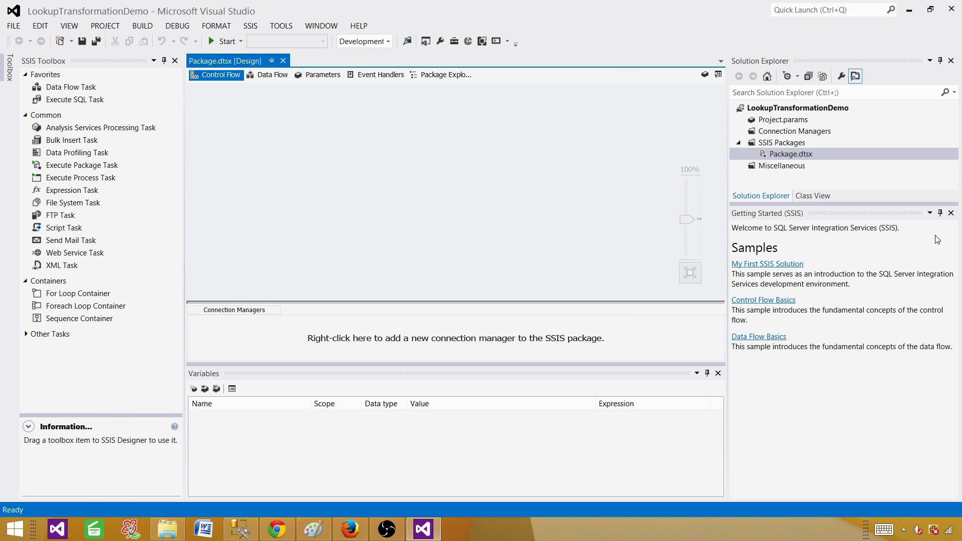
# Rename the package Package.dtsx as LookupTranformationDynamicQuery.dtsx.
pyautogui.click(785, 155)
pyautogui.rightClick(786, 156)
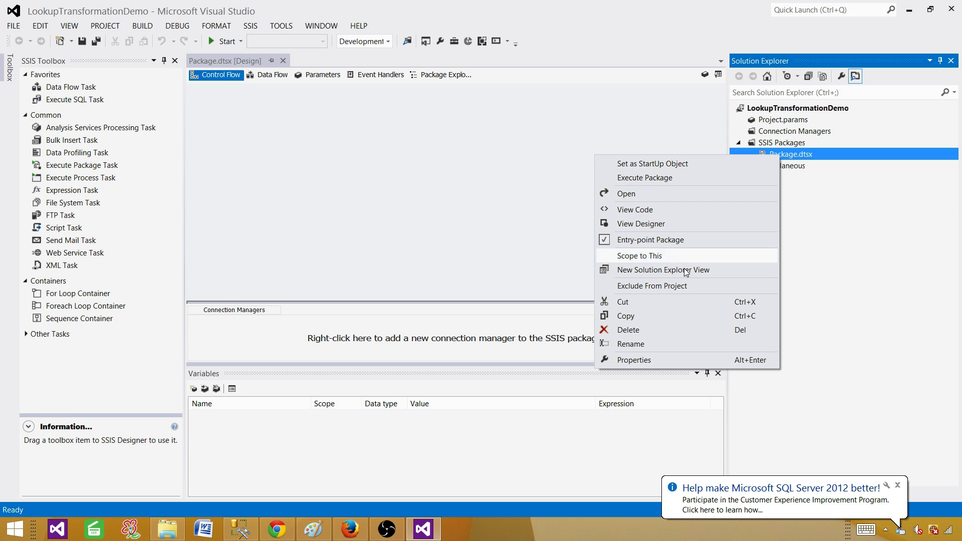
pyautogui.click(672, 343)
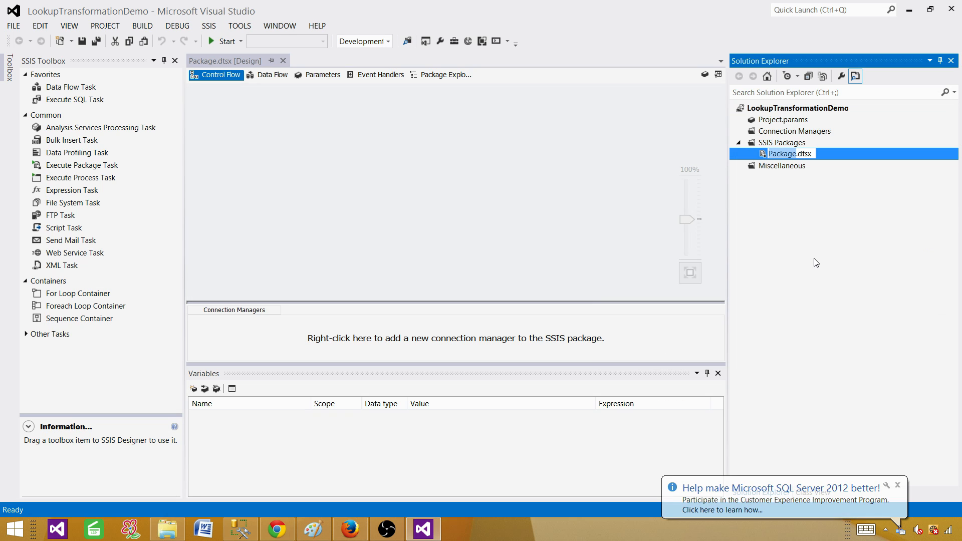
pyautogui.write('LookupTranf')
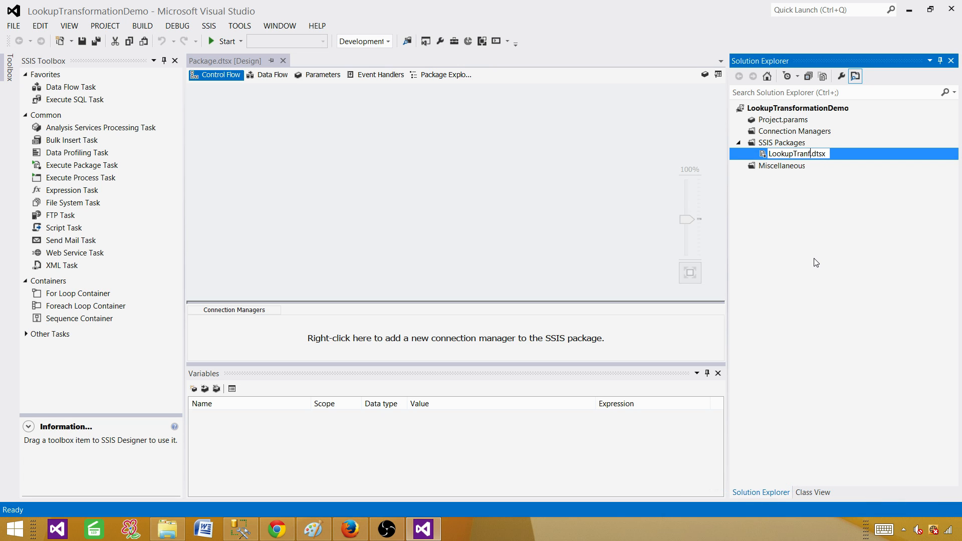
pyautogui.write('ormation')
pyautogui.write('DynamicQ')
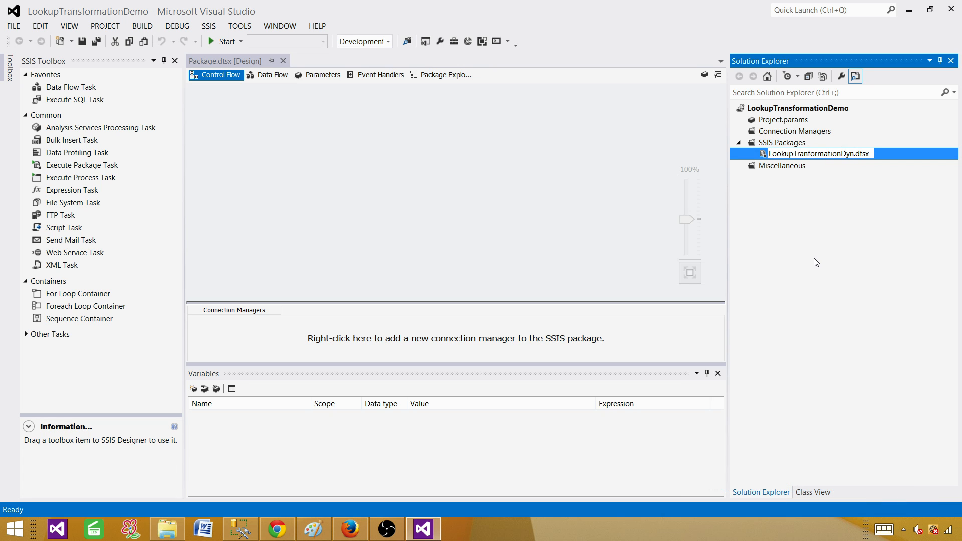
pyautogui.write('uery')
pyautogui.press('Return')
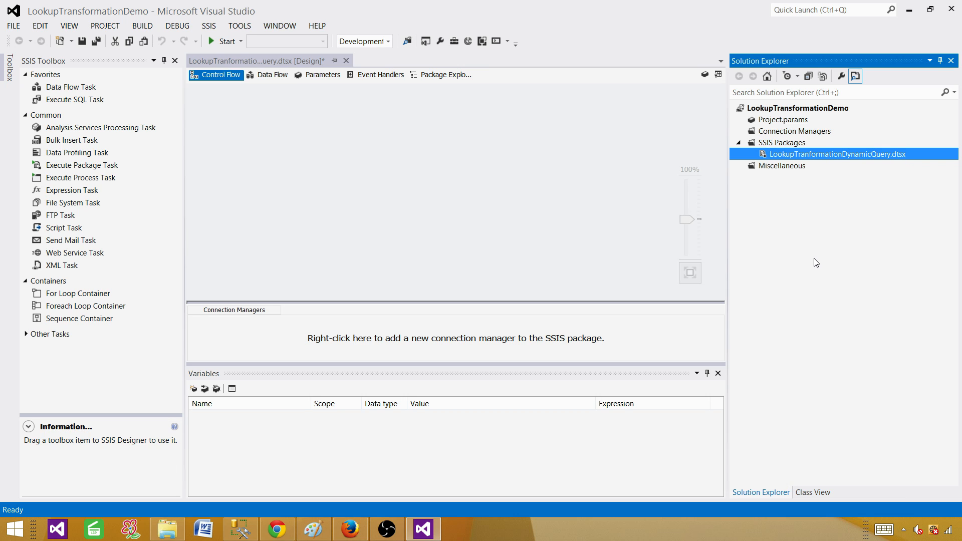
pyautogui.click(288, 182)
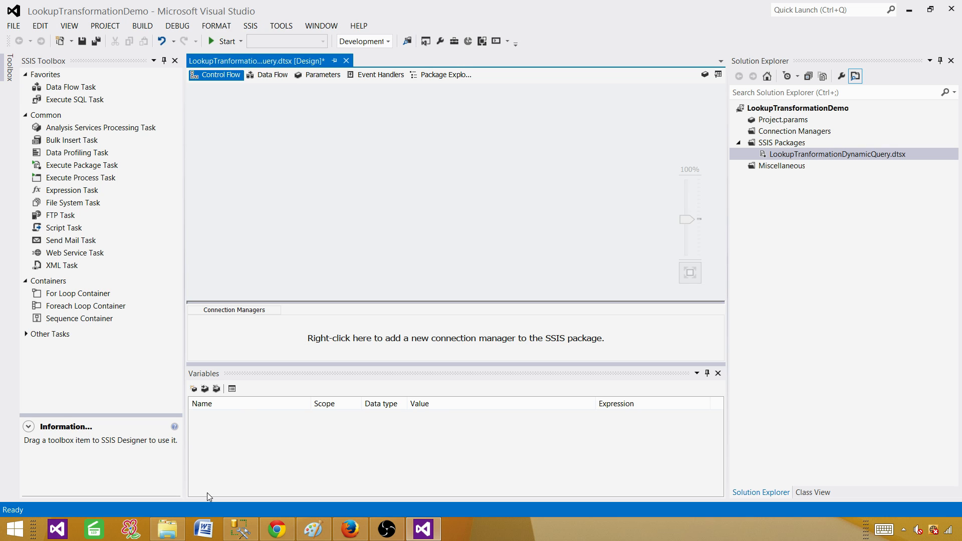
# Switch to File Explorer and copy the full path of the InputFolder on the Desktop.
pyautogui.click(168, 535)
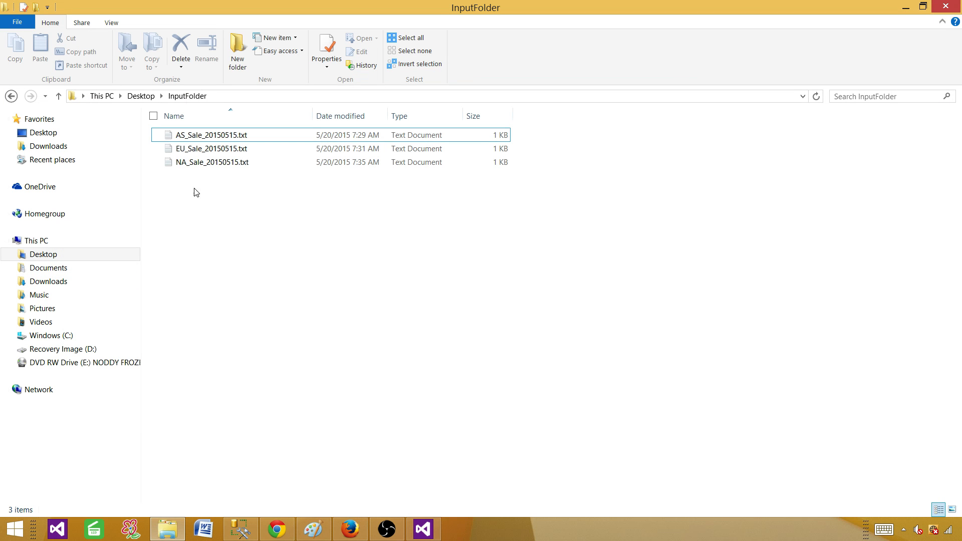
pyautogui.click(231, 95)
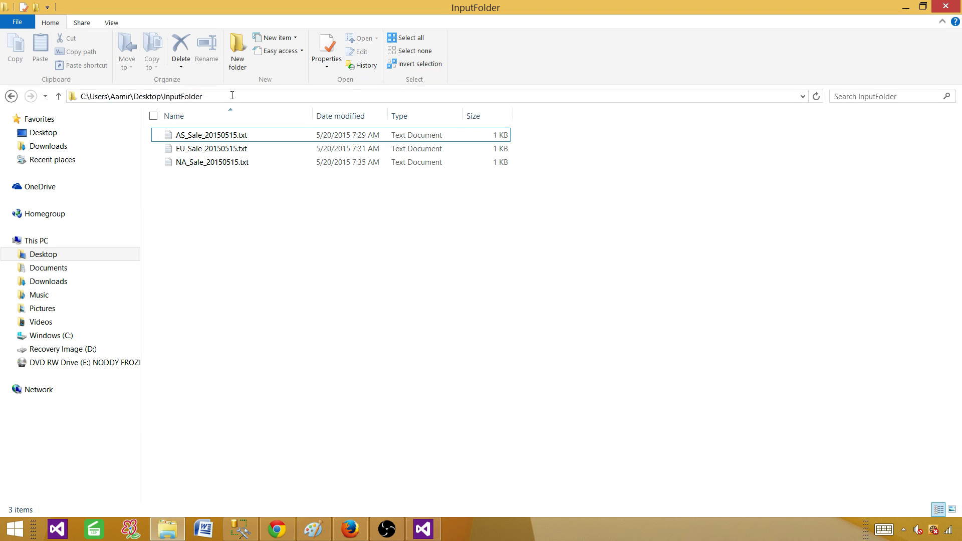
pyautogui.rightClick(170, 96)
pyautogui.click(124, 131)
pyautogui.click(321, 277)
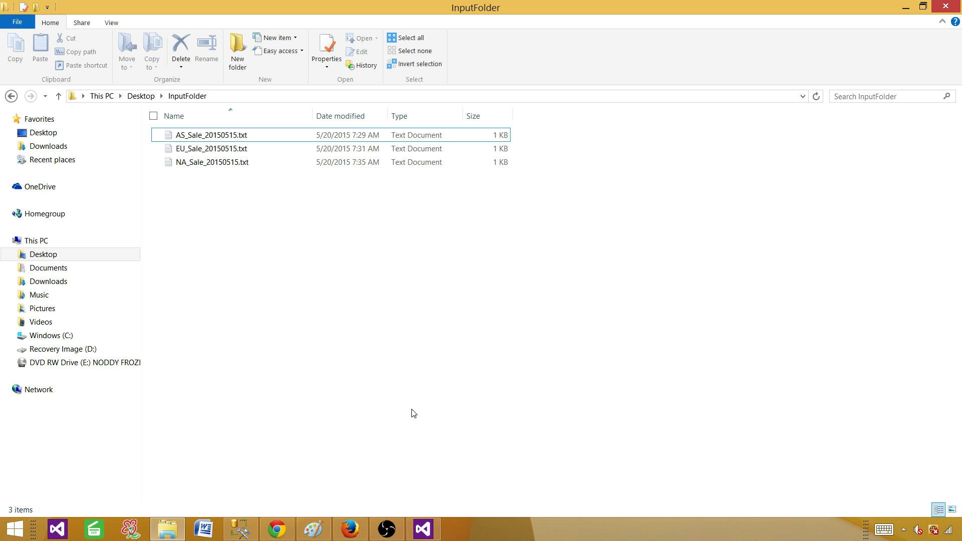
# Return to Visual Studio and add a package variable named LocalFolder with the data type String.
pyautogui.click(424, 529)
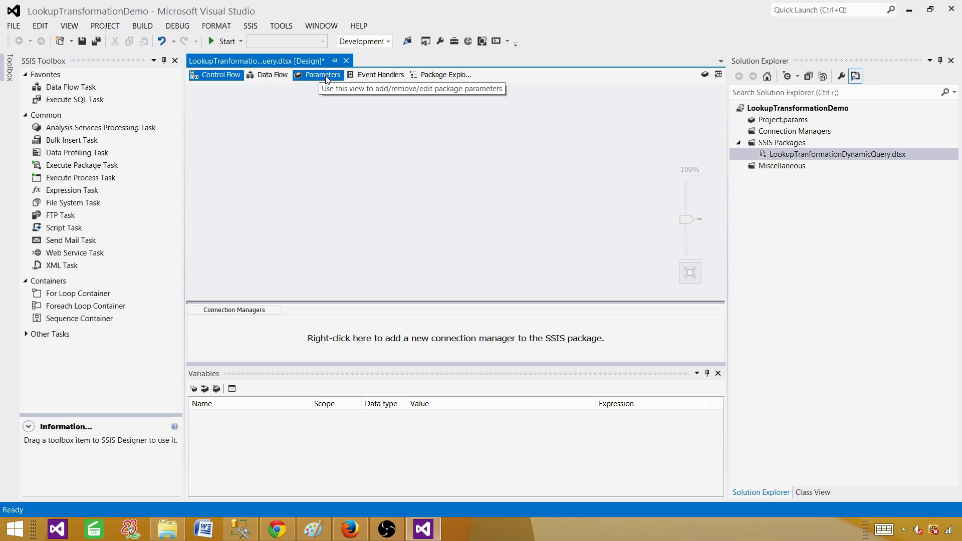
pyautogui.rightClick(266, 101)
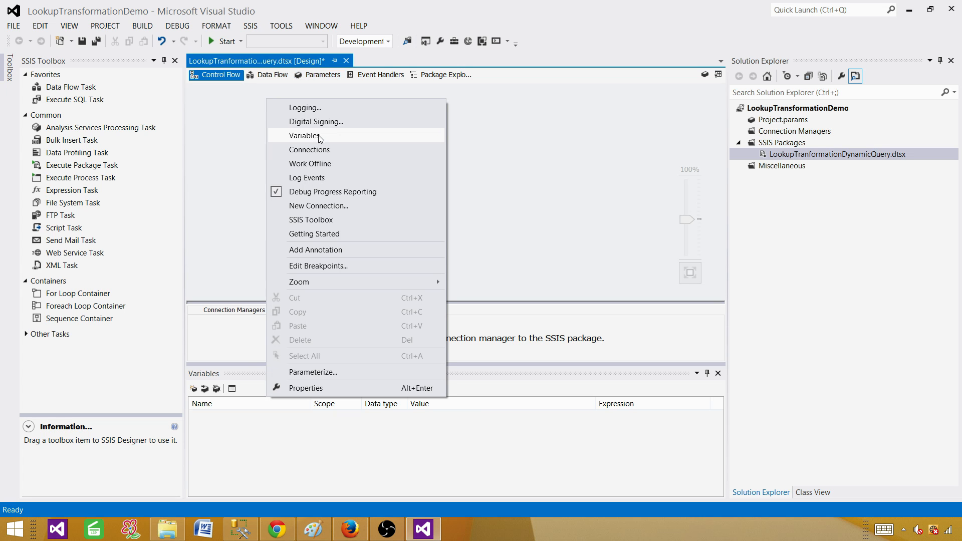
pyautogui.click(320, 137)
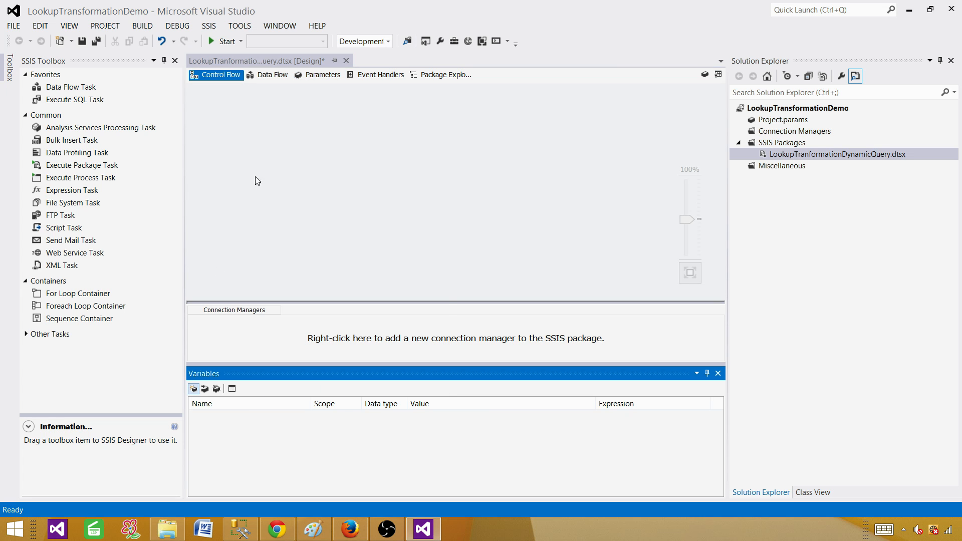
pyautogui.click(193, 389)
pyautogui.click(269, 418)
pyautogui.moveTo(269, 418); pyautogui.dragTo(202, 420)
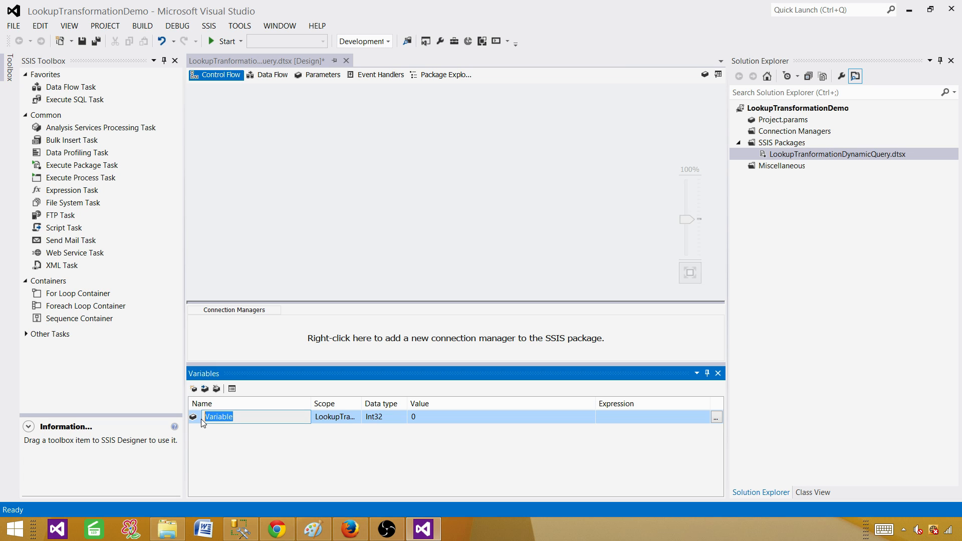
pyautogui.write('LocalFolder')
pyautogui.click(248, 457)
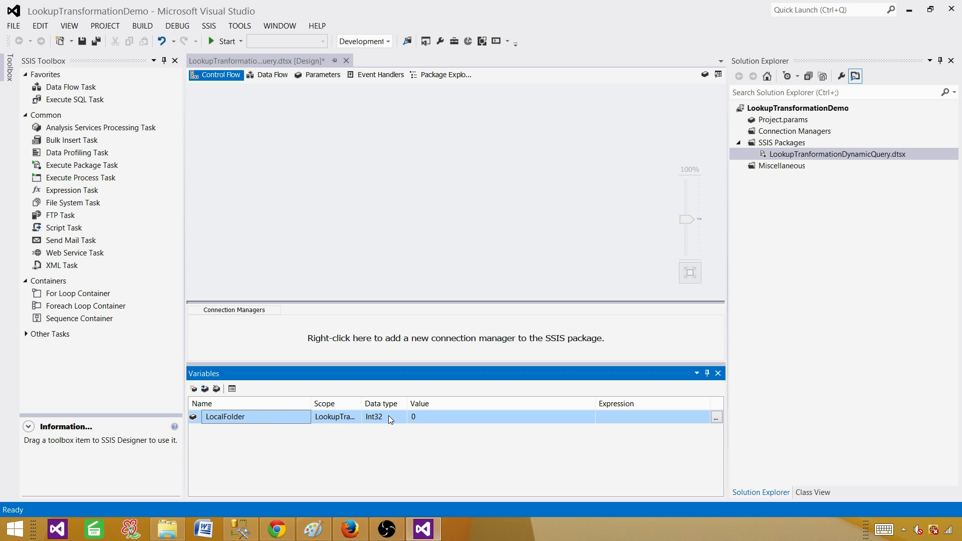
pyautogui.moveTo(405, 400); pyautogui.dragTo(440, 401)
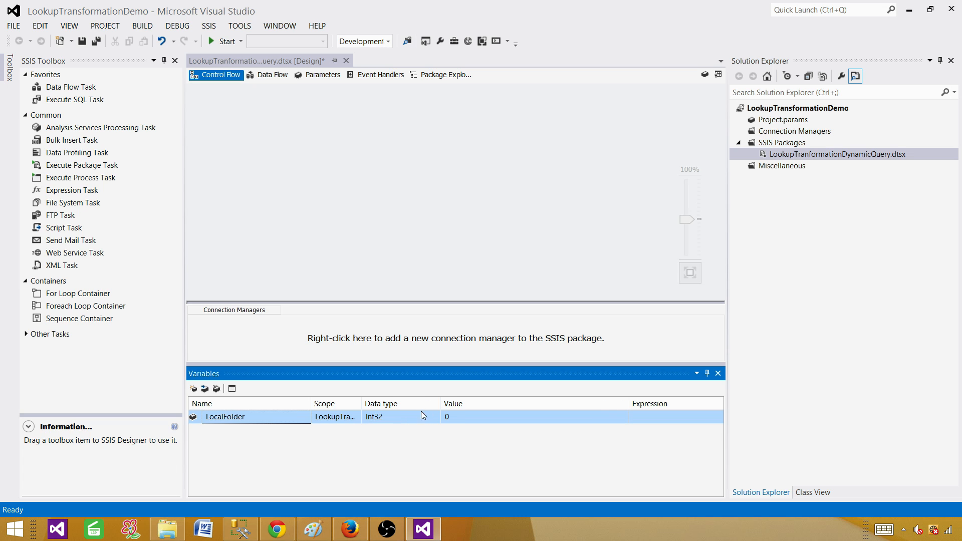
pyautogui.click(396, 417)
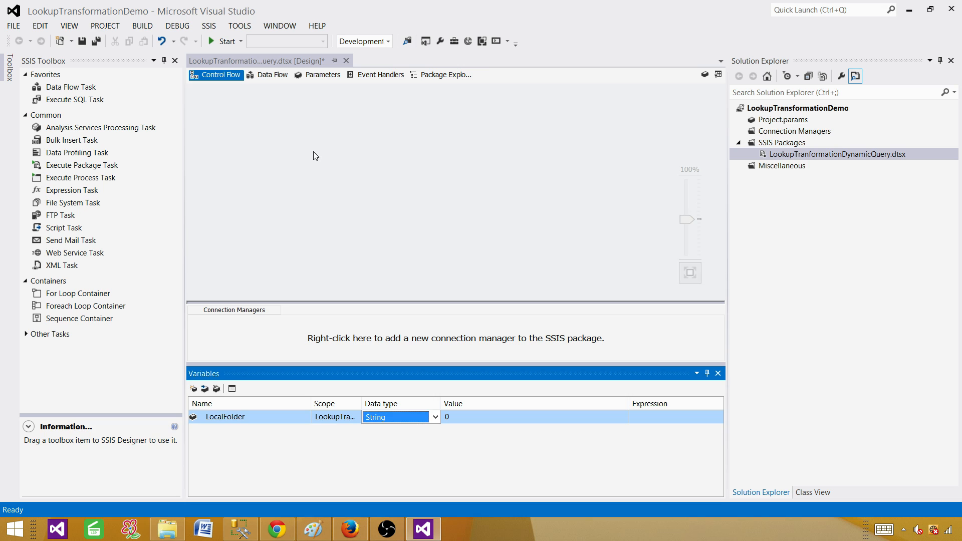
# Set the value of the LocalFolder variable to the copied InputFolder path.
pyautogui.click(331, 76)
pyautogui.click(399, 440)
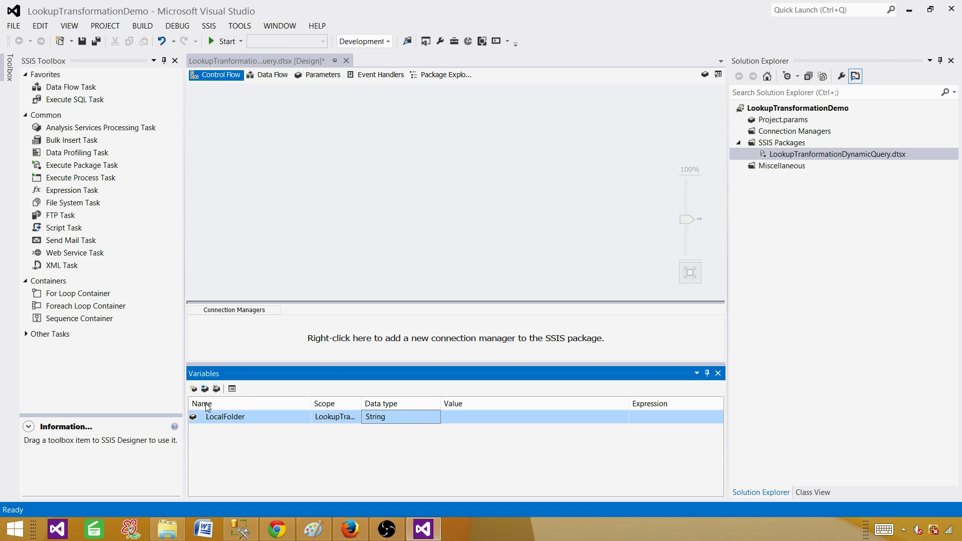
pyautogui.click(471, 417)
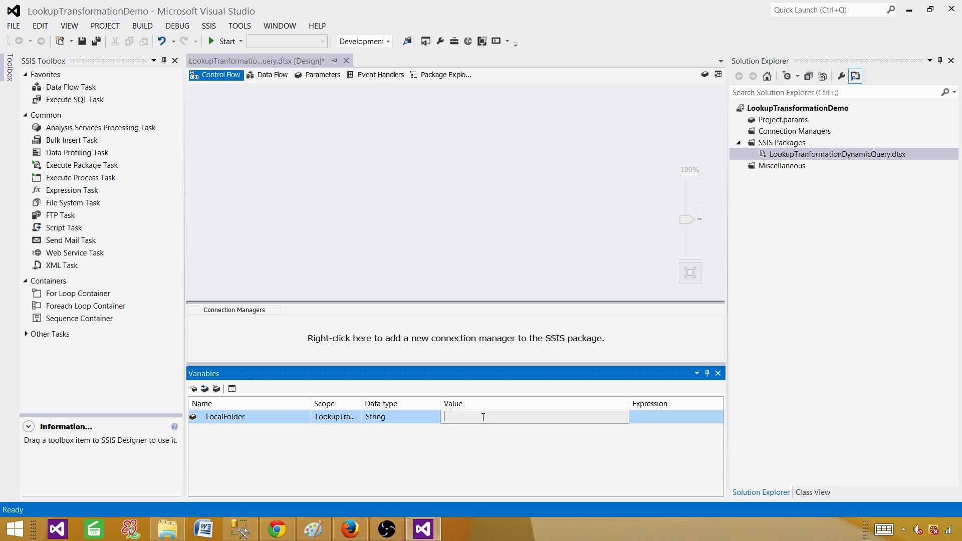
pyautogui.hotkey('ctrl', 'v')
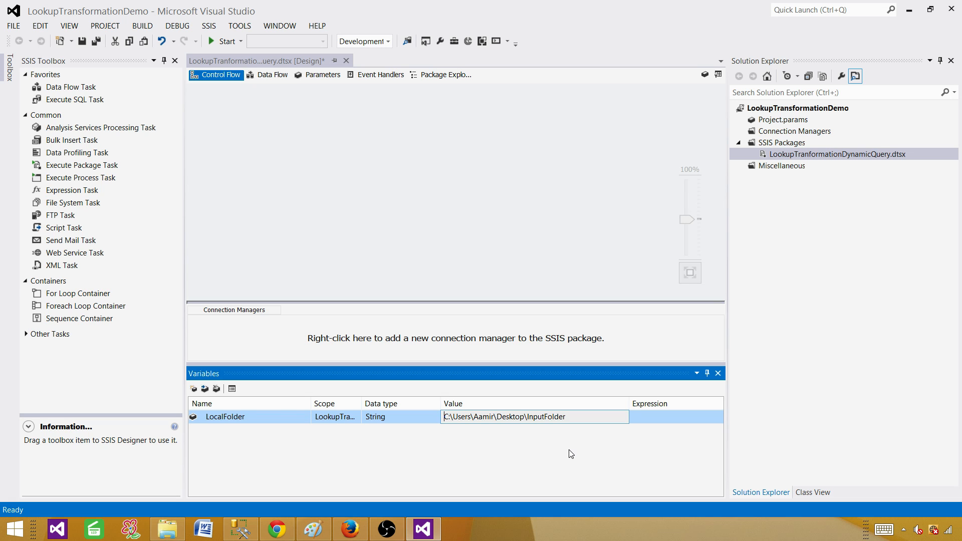
pyautogui.press('Return')
pyautogui.click(295, 198)
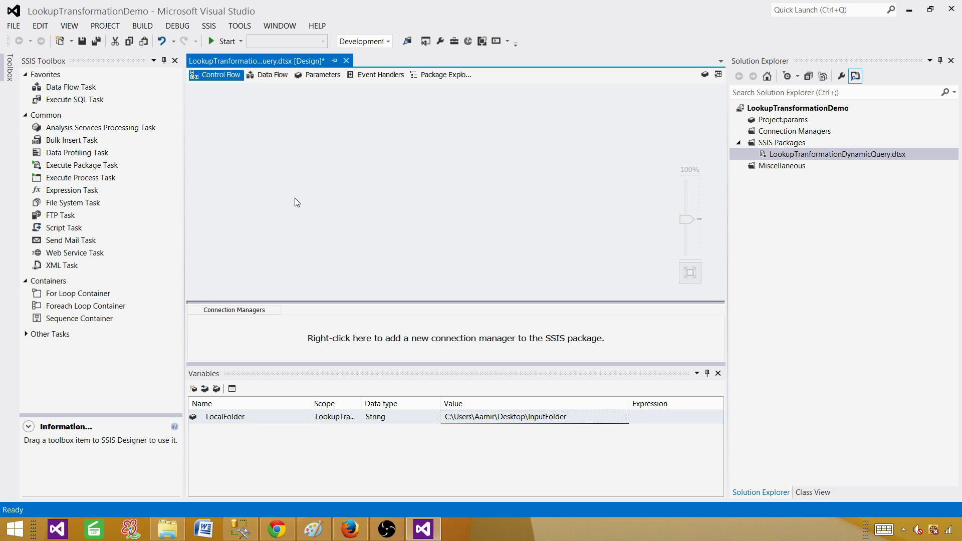
# Add a Foreach Loop Container to the control flow and open its collection settings for the Foreach File Enumerator.
pyautogui.moveTo(57, 307); pyautogui.dragTo(296, 120)
pyautogui.click(454, 135)
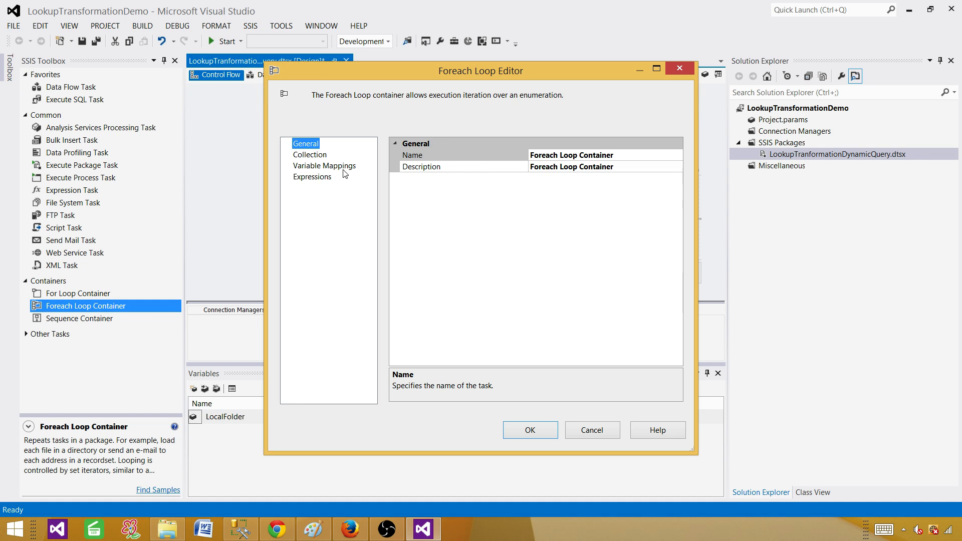
pyautogui.click(312, 155)
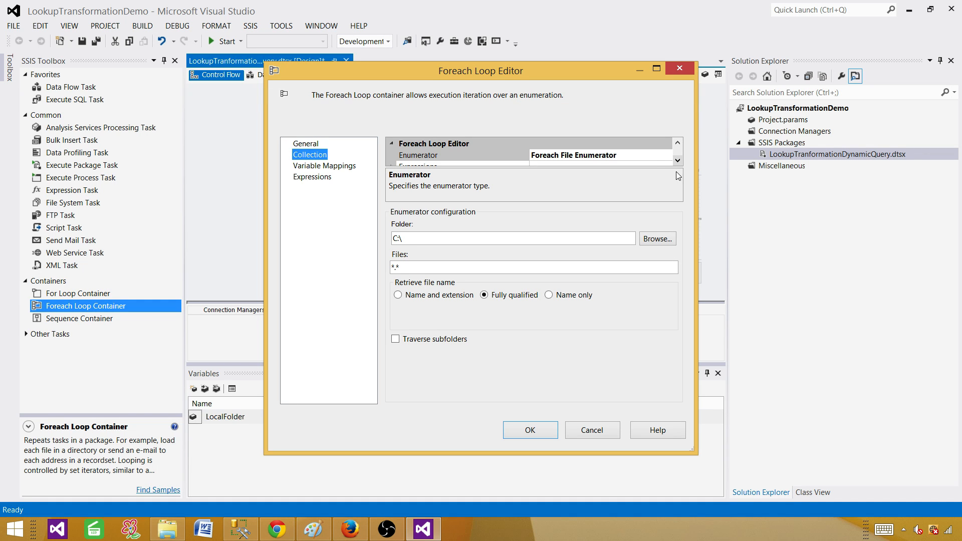
pyautogui.moveTo(662, 167); pyautogui.dragTo(661, 216)
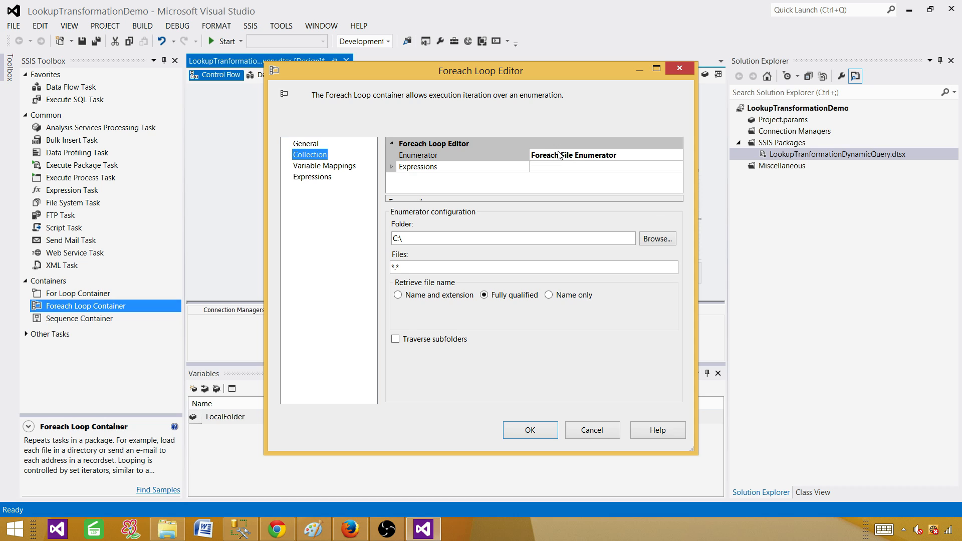
pyautogui.click(623, 167)
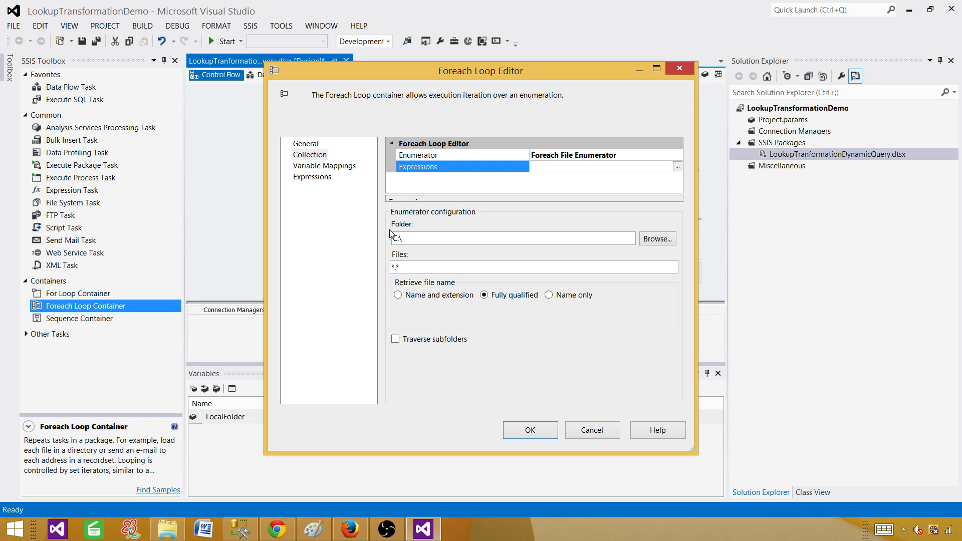
pyautogui.moveTo(490, 236); pyautogui.dragTo(397, 238)
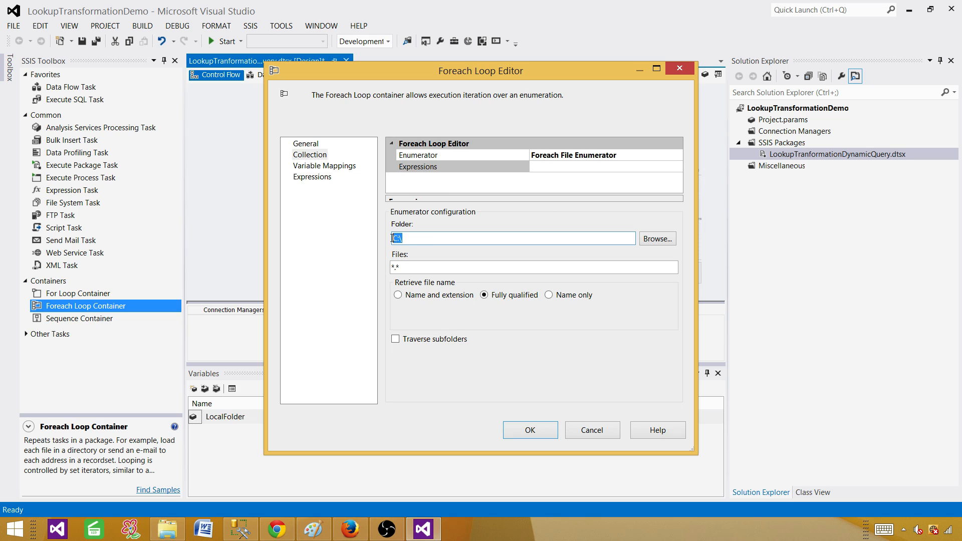
# Add a property expression entry for the file enumerator's Directory property.
pyautogui.click(662, 167)
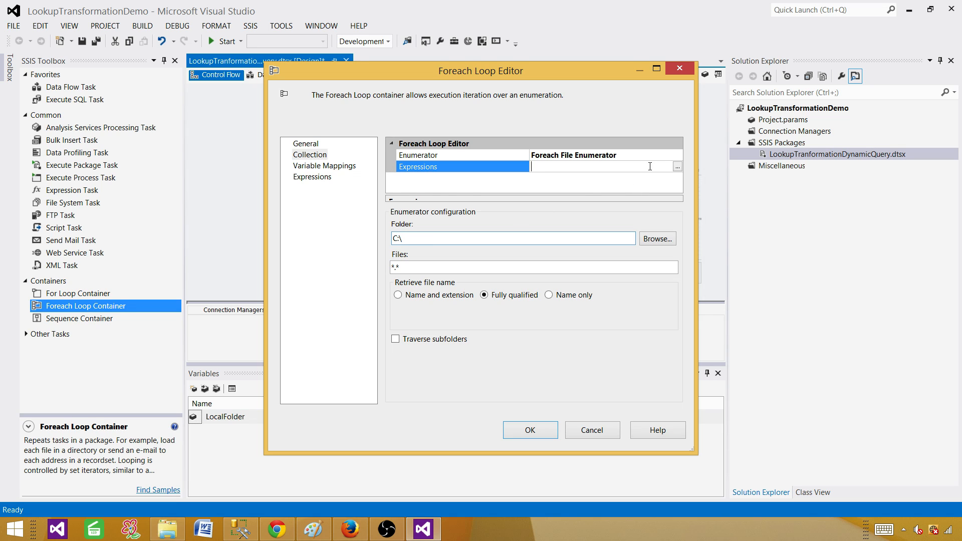
pyautogui.click(679, 167)
pyautogui.click(424, 206)
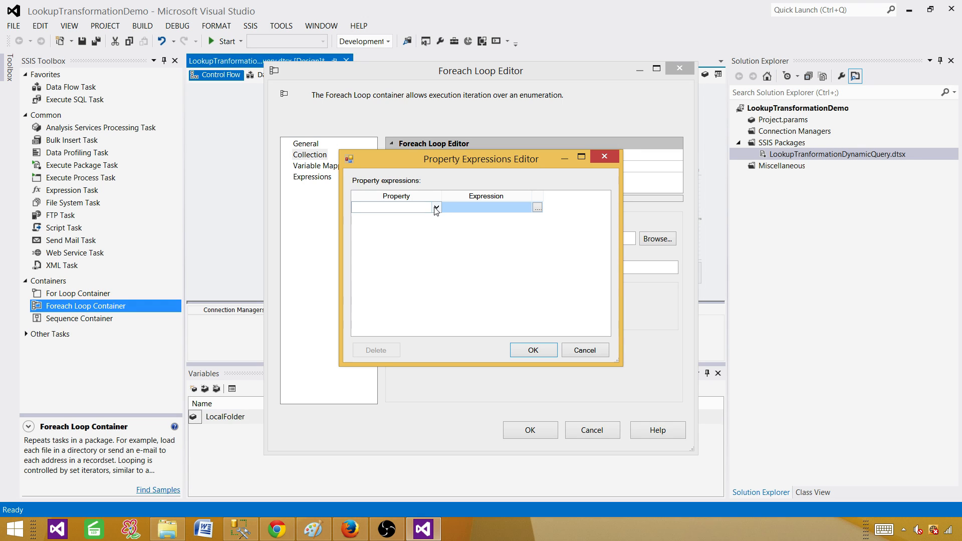
pyautogui.click(437, 207)
pyautogui.click(412, 234)
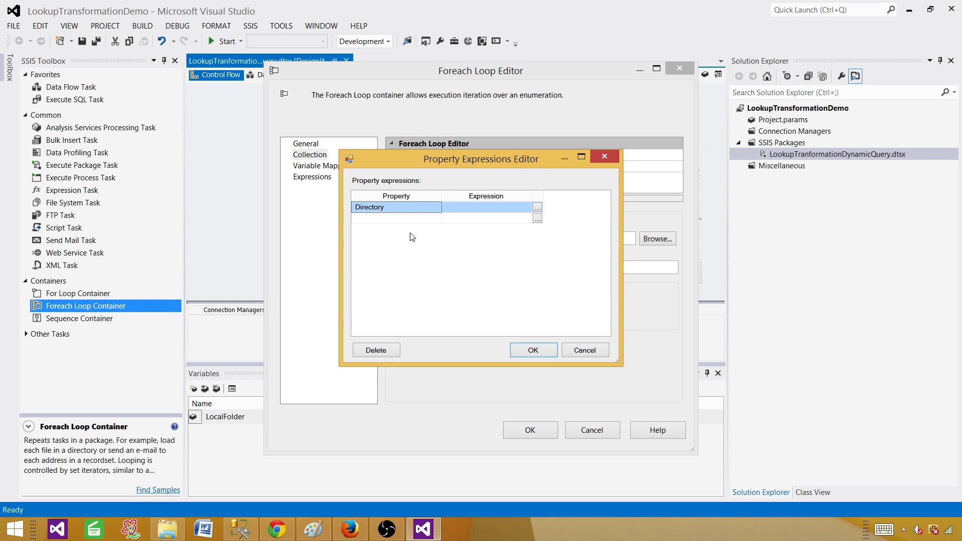
# Build the Directory expression from the User::LocalFolder variable, evaluate it and accept the property expression.
pyautogui.click(537, 207)
pyautogui.click(133, 155)
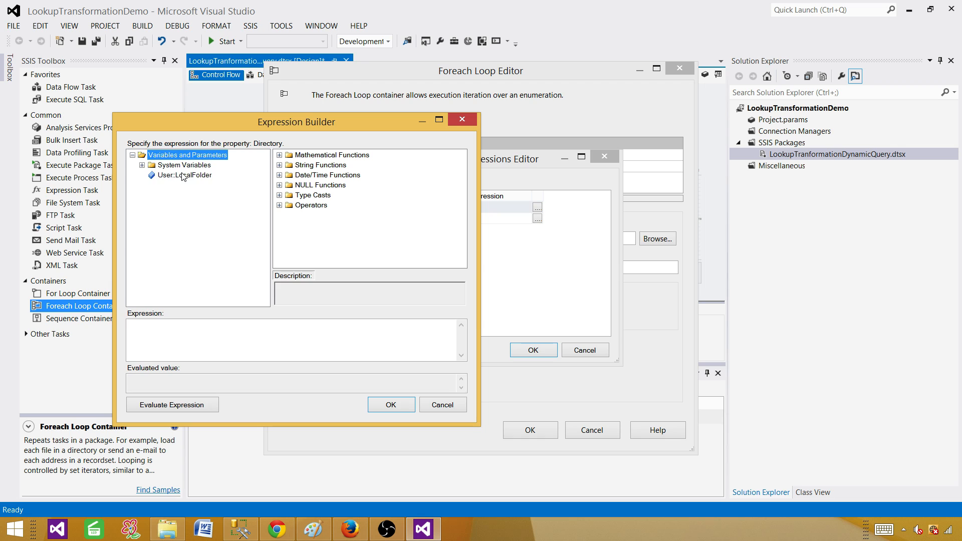
pyautogui.moveTo(183, 175); pyautogui.dragTo(190, 328)
pyautogui.click(196, 406)
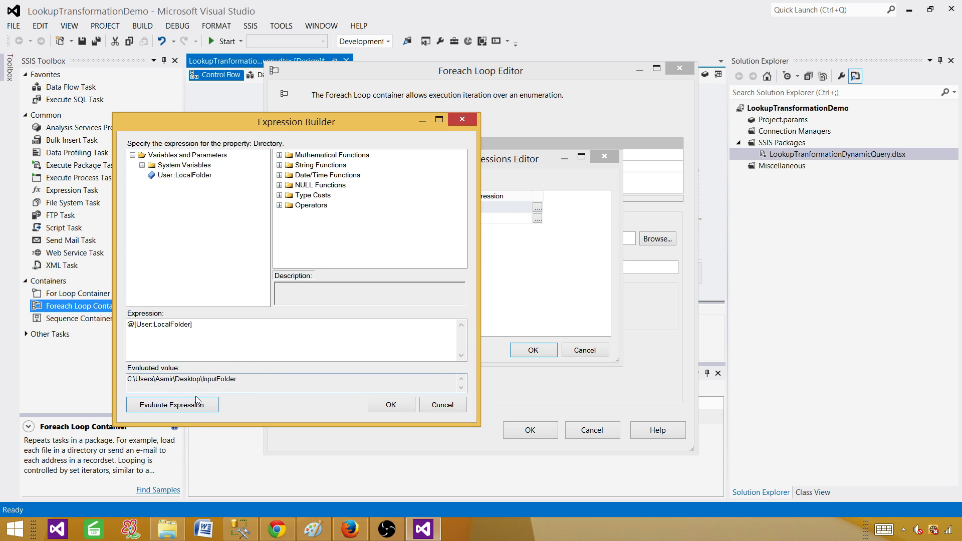
pyautogui.click(261, 379)
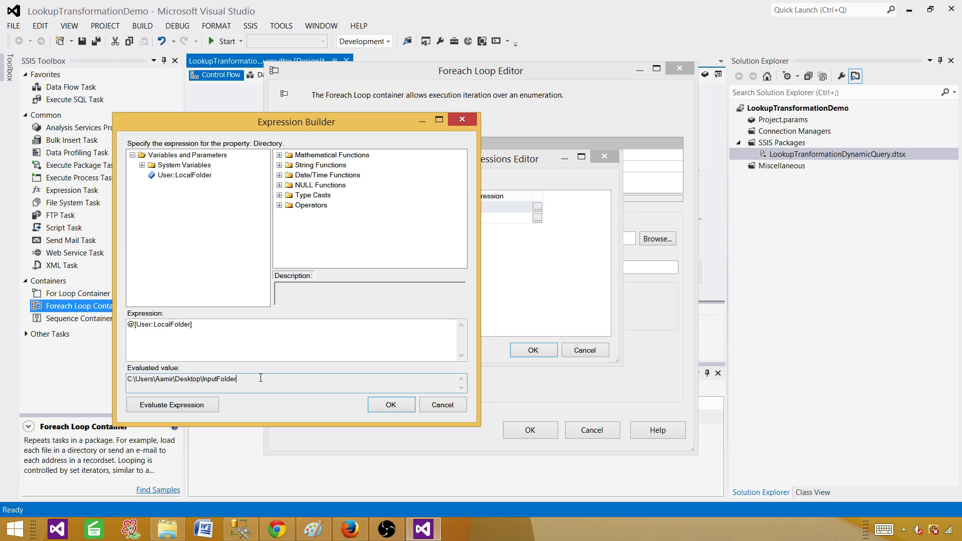
pyautogui.moveTo(260, 378); pyautogui.dragTo(104, 381)
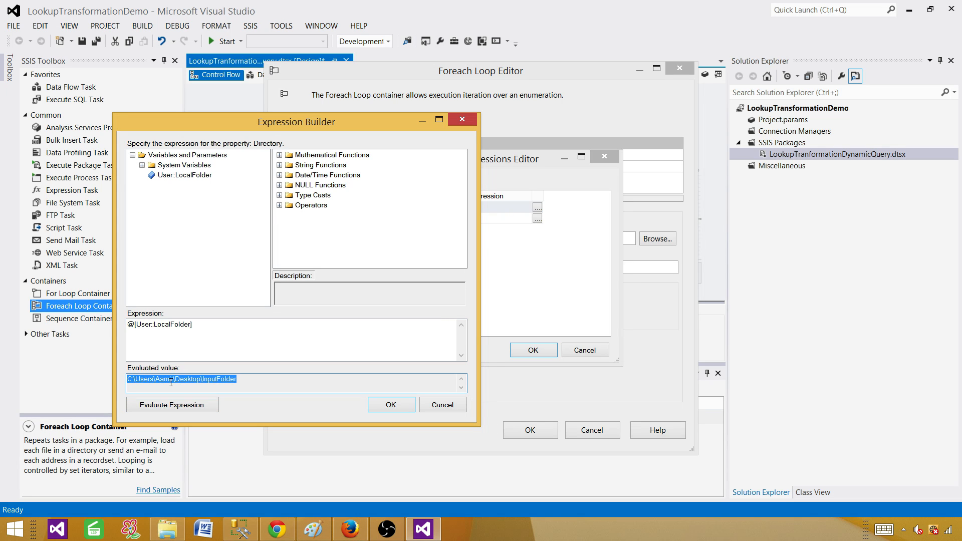
pyautogui.click(391, 405)
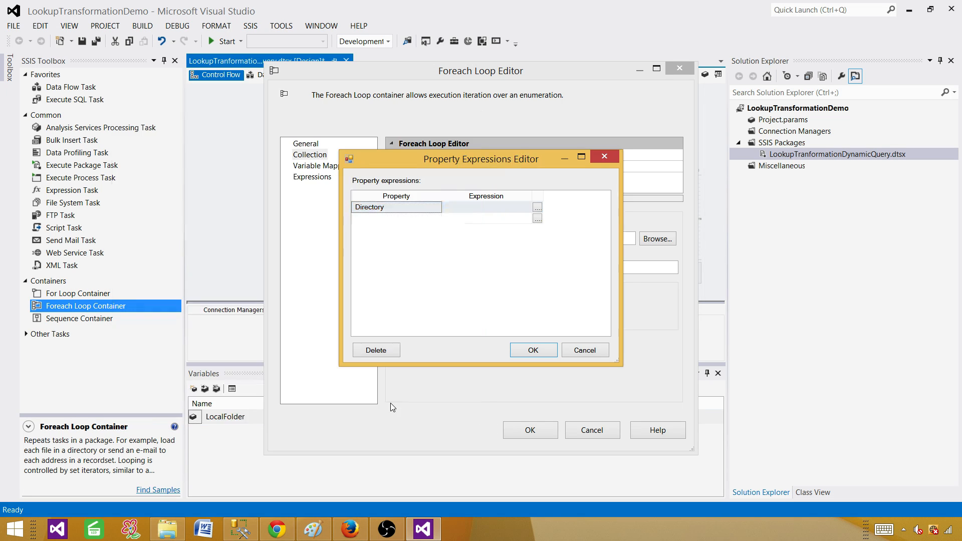
pyautogui.click(533, 350)
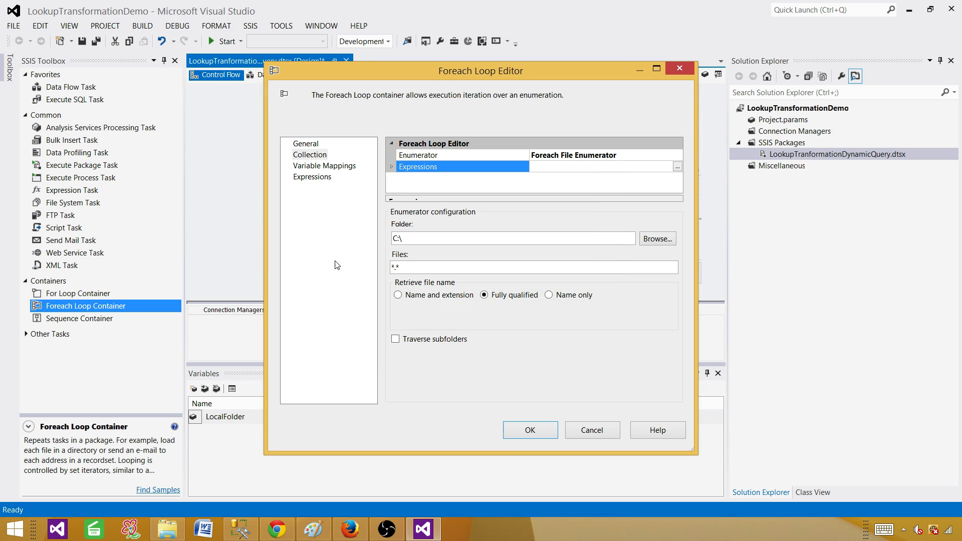
# Set the enumerator's file filter to *.txt and retrieve file names as Name and extension.
pyautogui.click(428, 268)
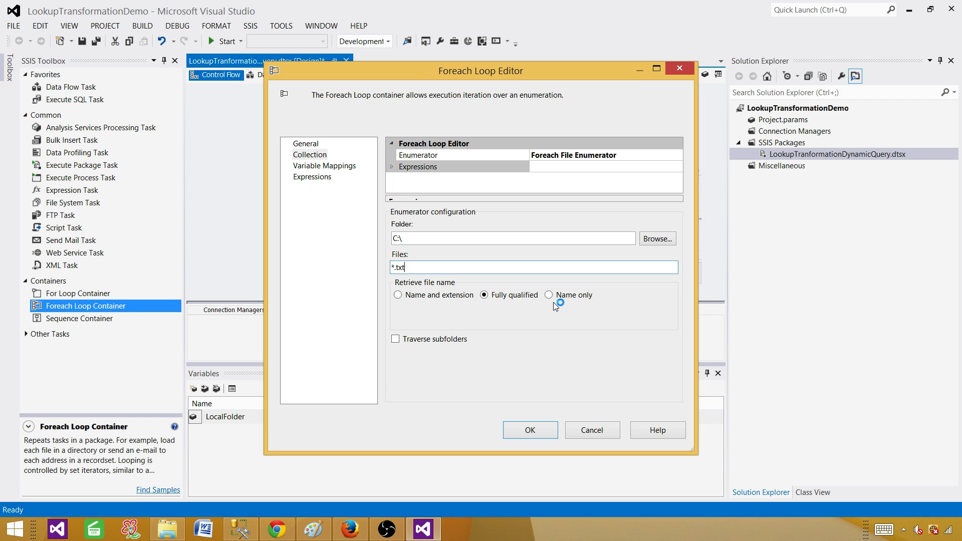
pyautogui.click(399, 296)
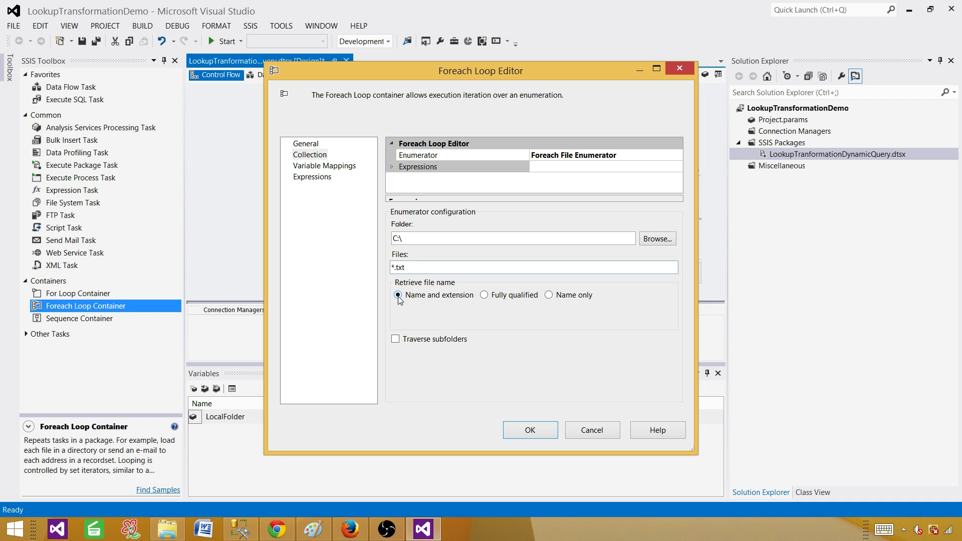
# Map the loop's collection value to a new String variable named FileName and accept the Foreach loop settings.
pyautogui.click(330, 171)
pyautogui.click(442, 175)
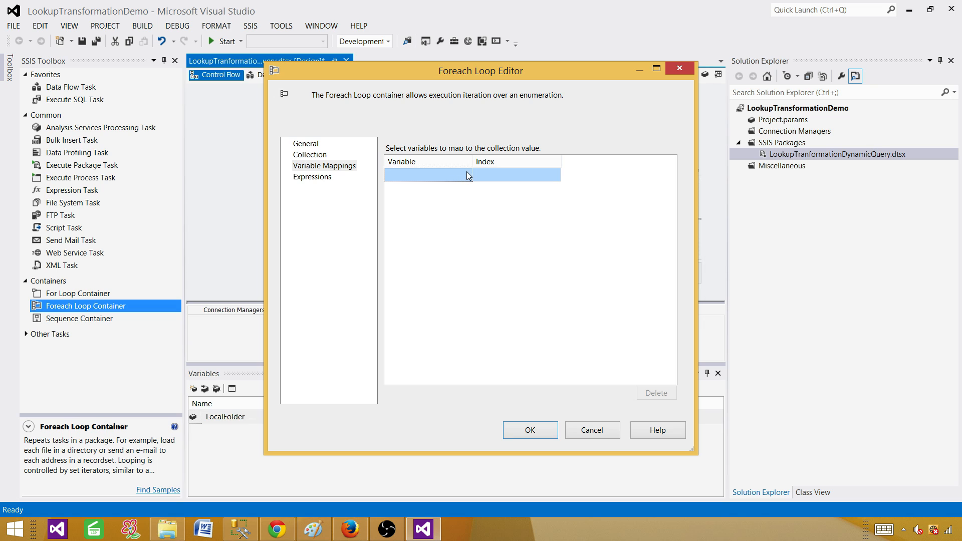
pyautogui.click(467, 175)
pyautogui.click(467, 175)
pyautogui.click(451, 190)
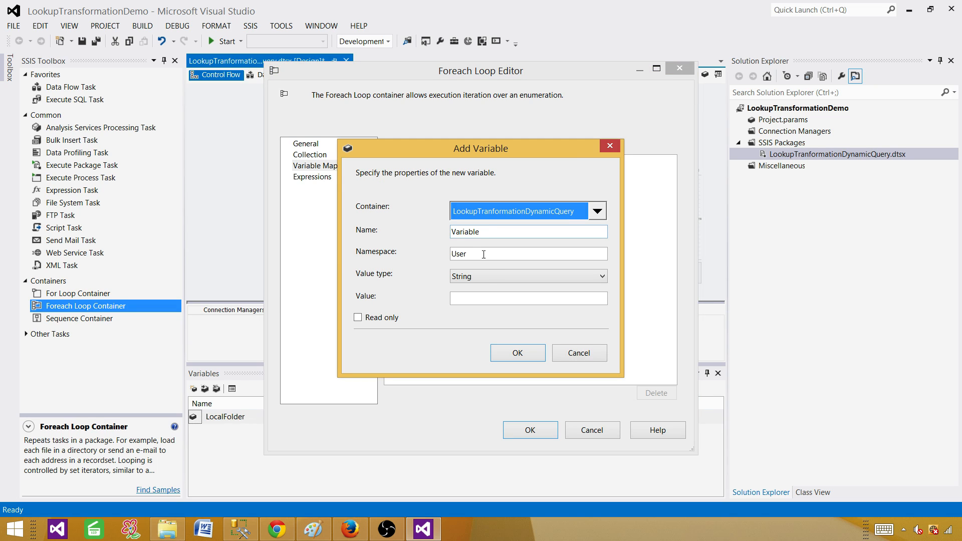
pyautogui.click(549, 232)
pyautogui.moveTo(549, 232); pyautogui.dragTo(393, 231)
pyautogui.write('F')
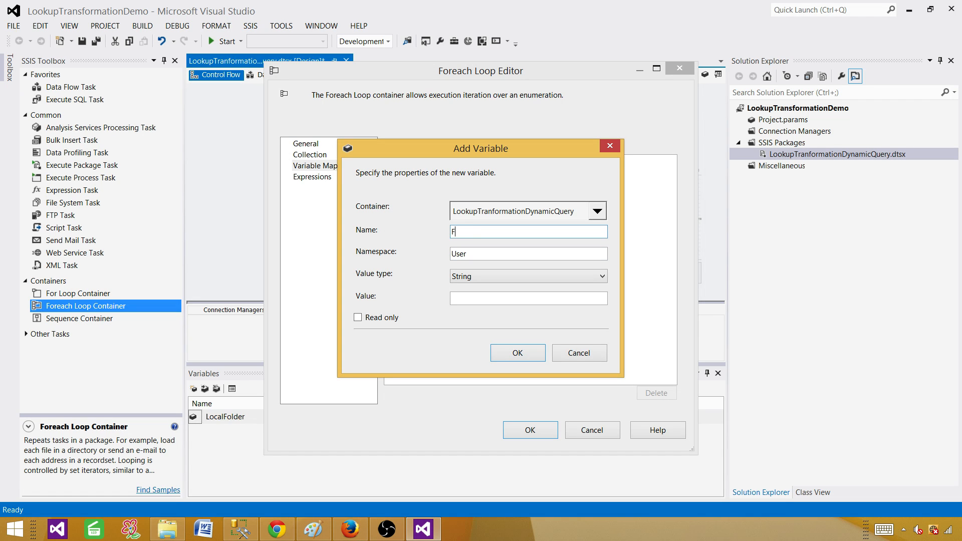
pyautogui.write('ileName')
pyautogui.click(518, 354)
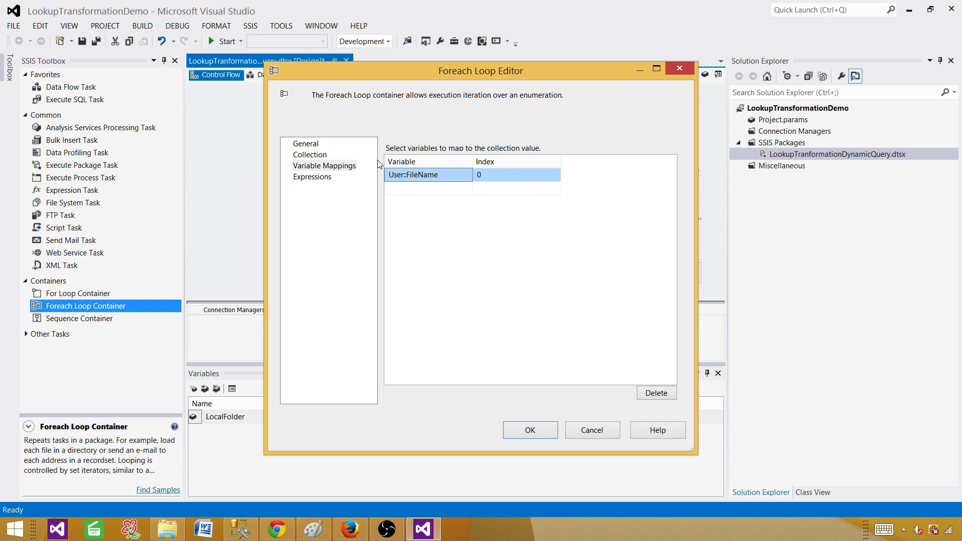
pyautogui.click(530, 432)
# Add a package variable named RegionCode with the data type String.
pyautogui.click(260, 199)
pyautogui.rightClick(223, 148)
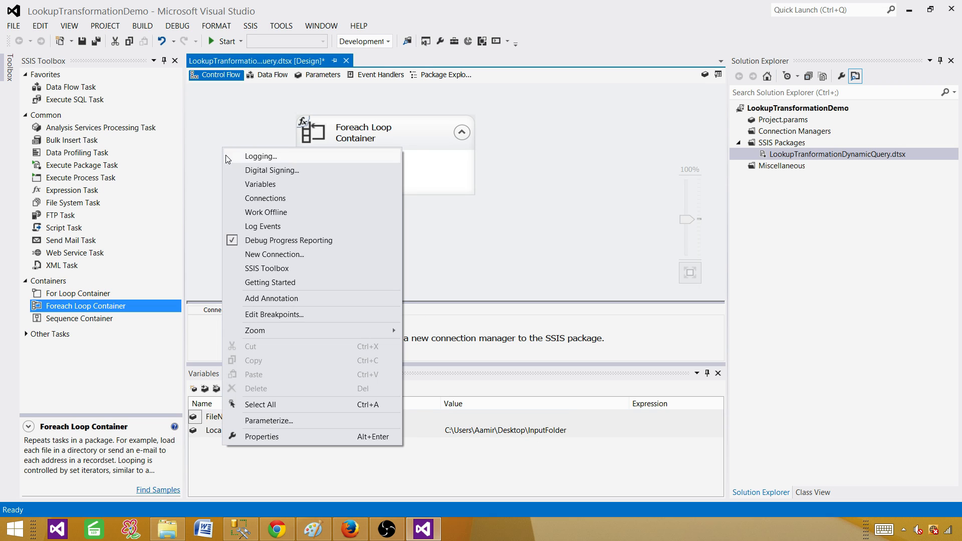
pyautogui.click(256, 183)
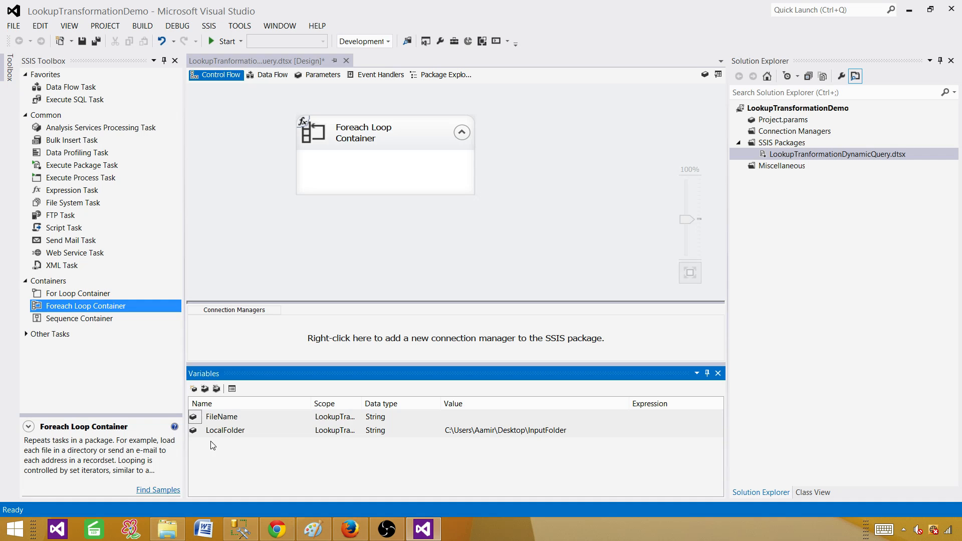
pyautogui.click(193, 389)
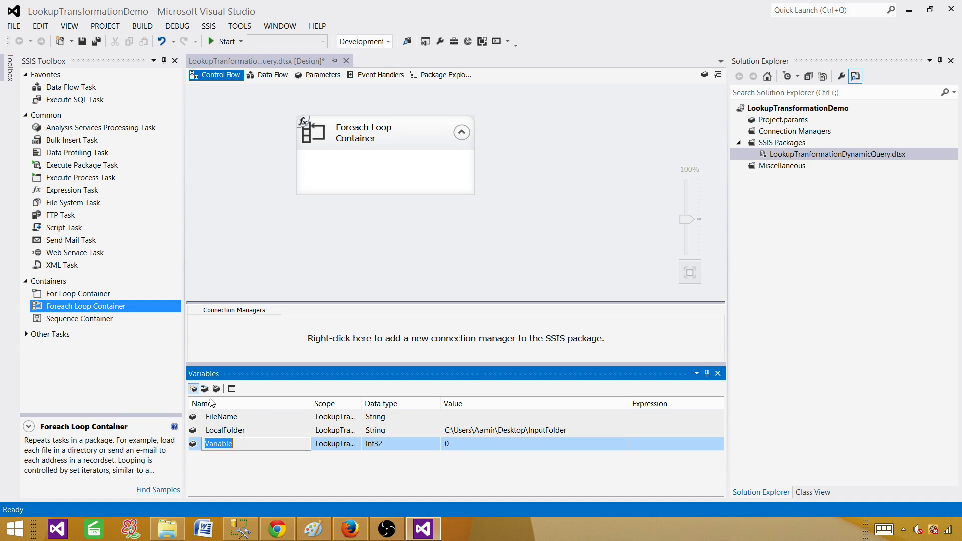
pyautogui.write('RE')
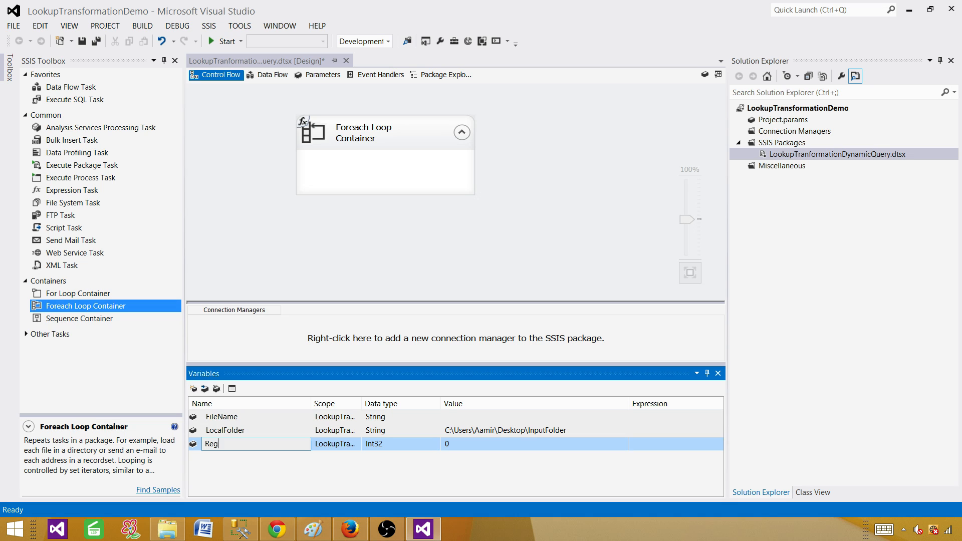
pyautogui.click(276, 480)
pyautogui.click(379, 443)
pyautogui.press('s')
pyautogui.press('s')
pyautogui.press('s')
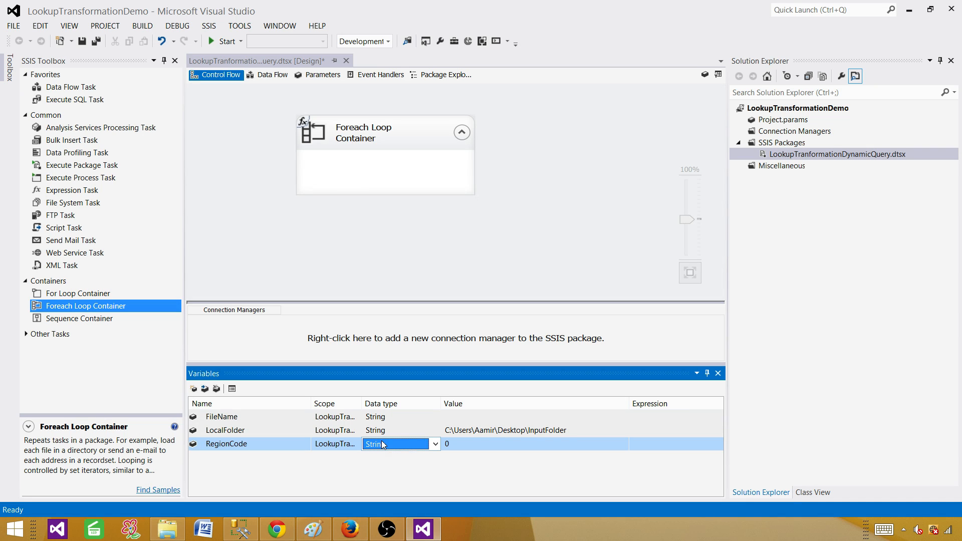
pyautogui.click(416, 469)
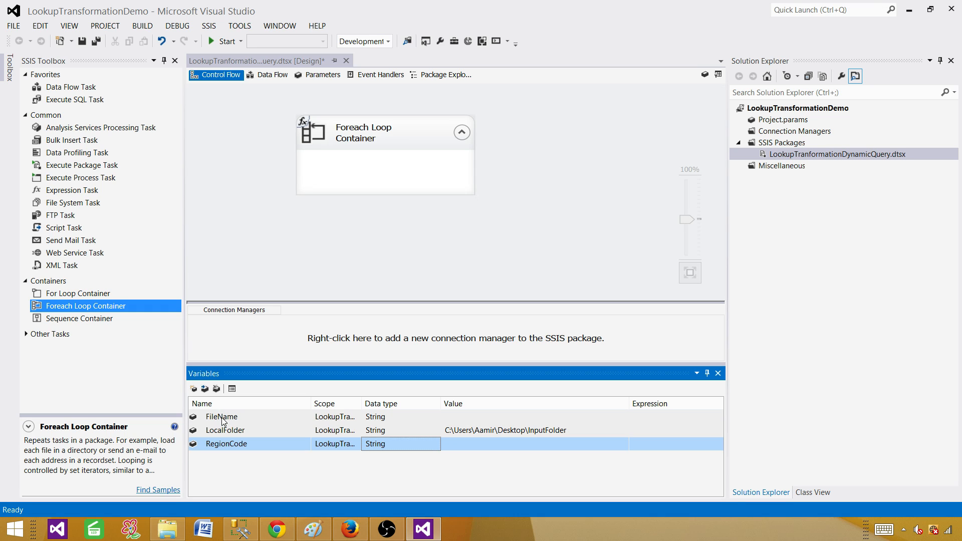
# Copy the file name AS_Sale_20150515.txt from InputFolder in File Explorer for use as the FileName variable's value.
pyautogui.doubleClick(207, 420)
pyautogui.click(476, 417)
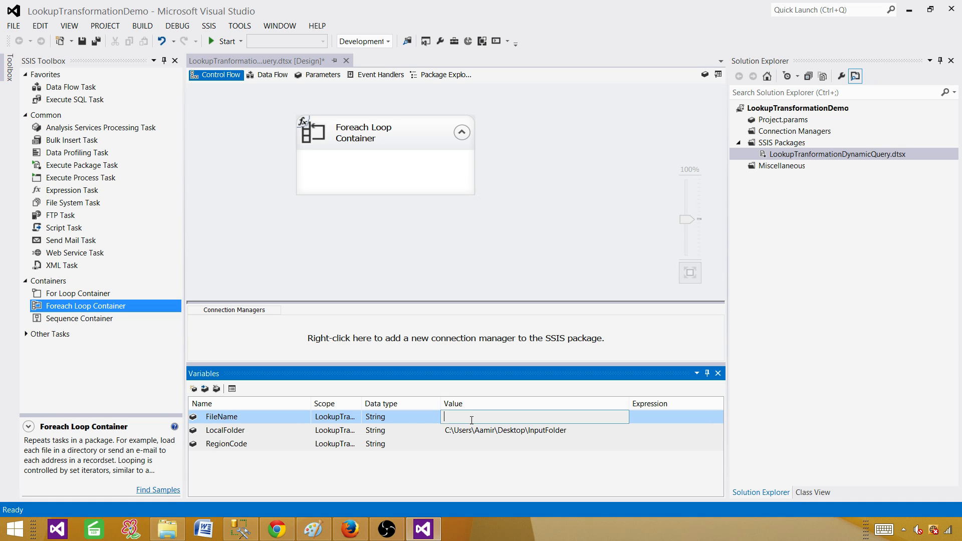
pyautogui.click(312, 471)
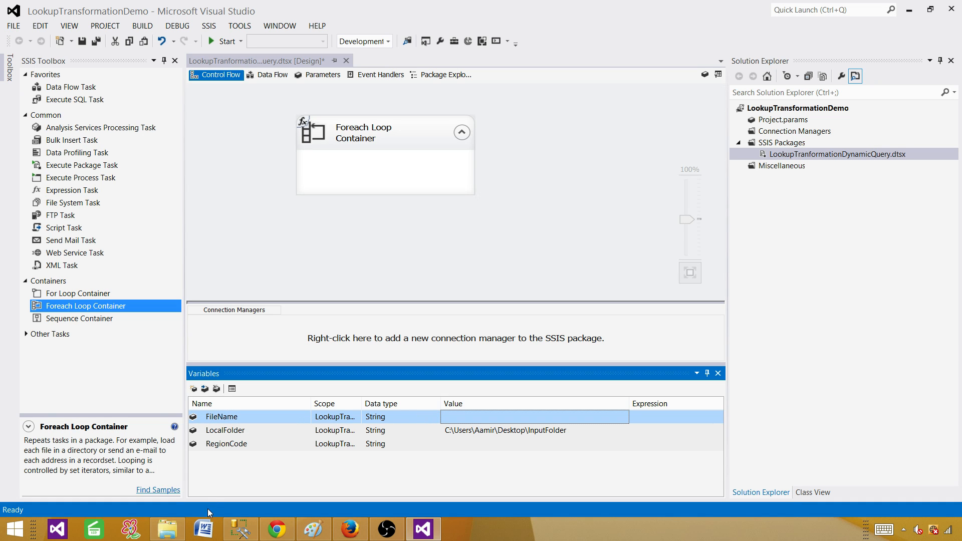
pyautogui.click(168, 529)
pyautogui.click(261, 137)
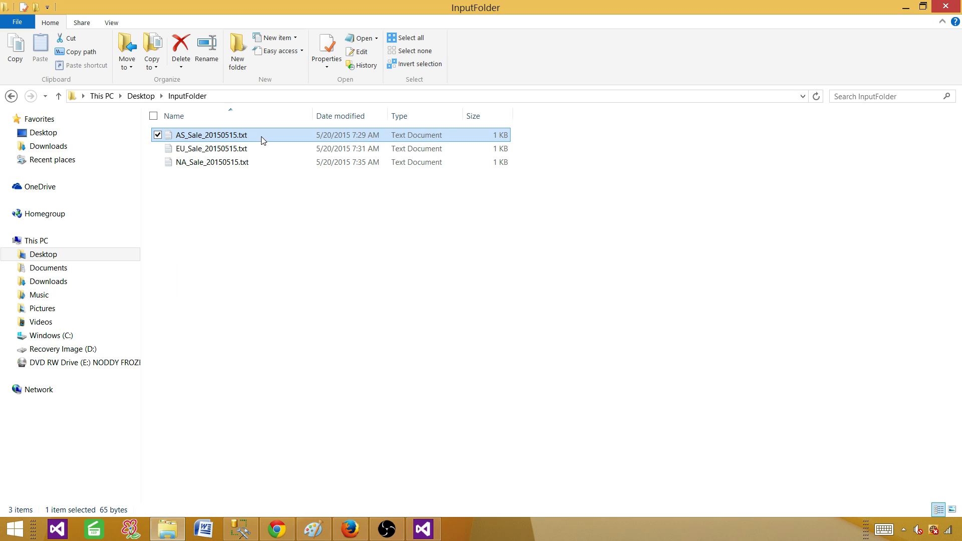
pyautogui.click(261, 136)
pyautogui.moveTo(253, 136); pyautogui.dragTo(175, 136)
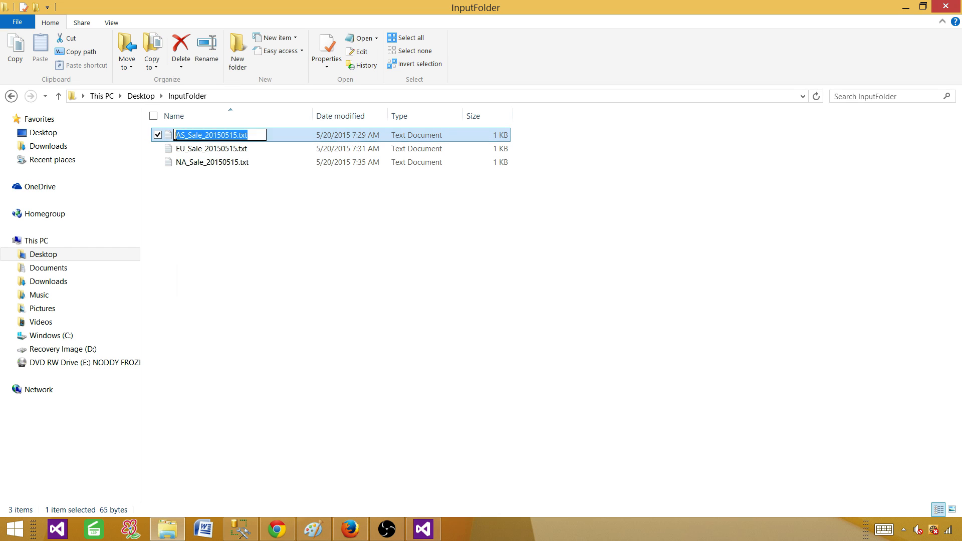
pyautogui.rightClick(181, 136)
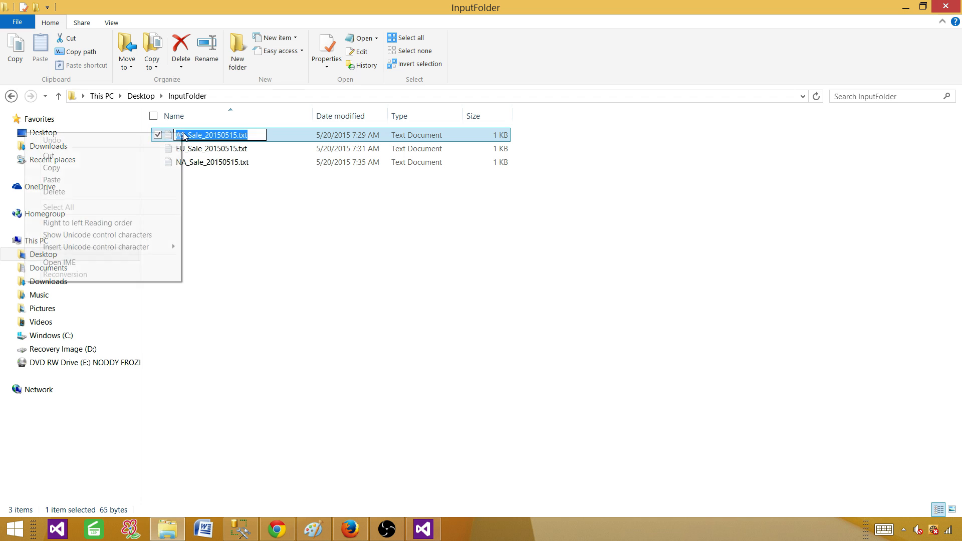
pyautogui.click(125, 168)
pyautogui.click(304, 273)
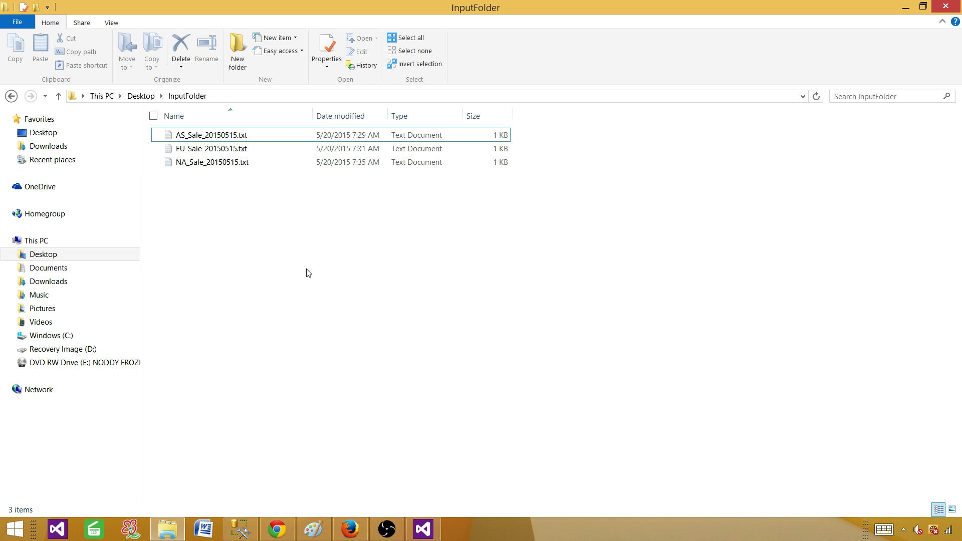
# Back in Visual Studio, set the FileName variable's value to AS_Test.txt, based on the copied file name.
pyautogui.click(435, 529)
pyautogui.click(461, 420)
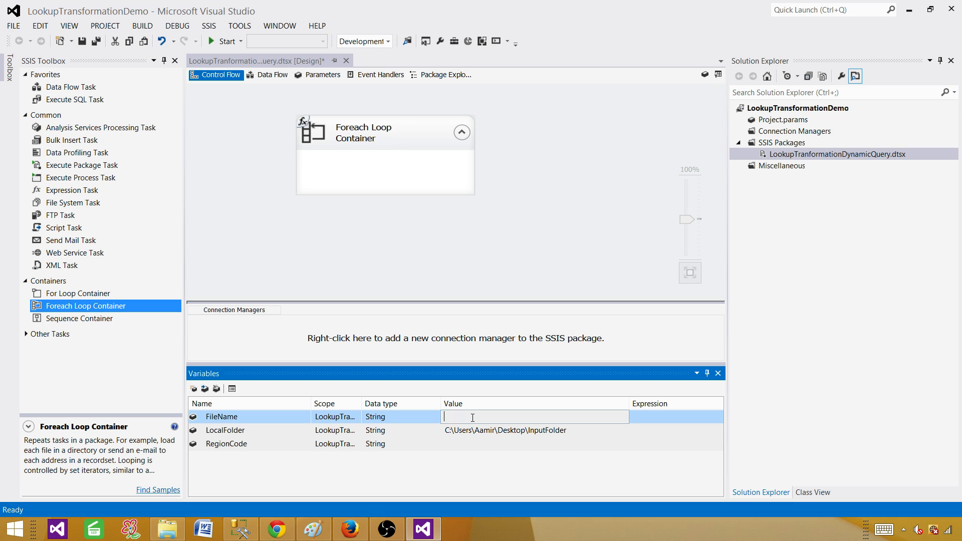
pyautogui.hotkey('ctrl', 'v')
pyautogui.moveTo(456, 417); pyautogui.dragTo(528, 414)
pyautogui.write('Tes')
pyautogui.press('Return')
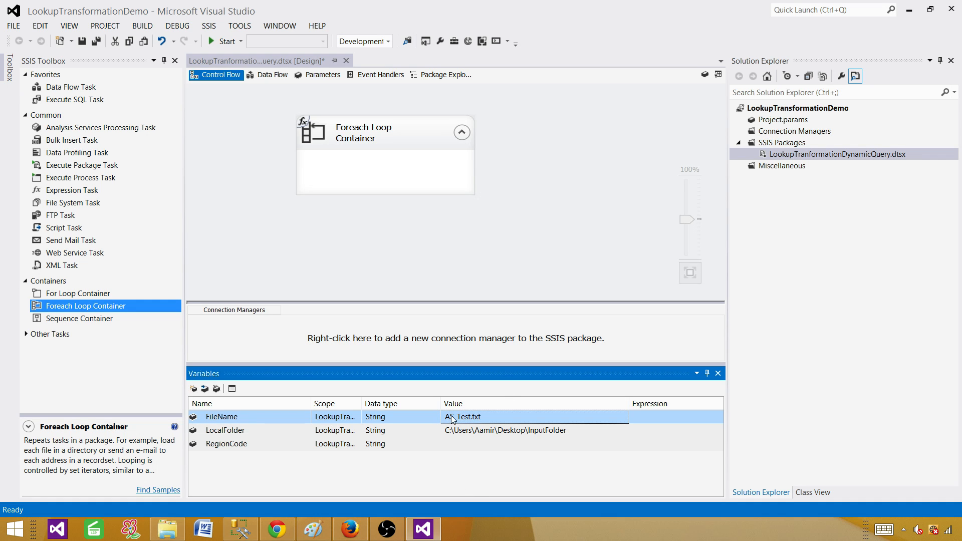
pyautogui.click(453, 420)
pyautogui.moveTo(452, 419); pyautogui.dragTo(434, 421)
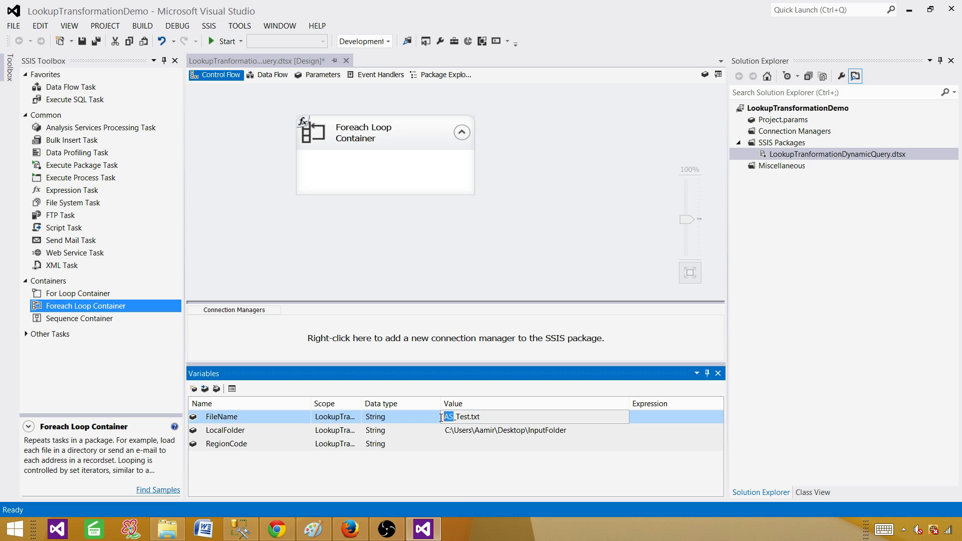
pyautogui.click(424, 473)
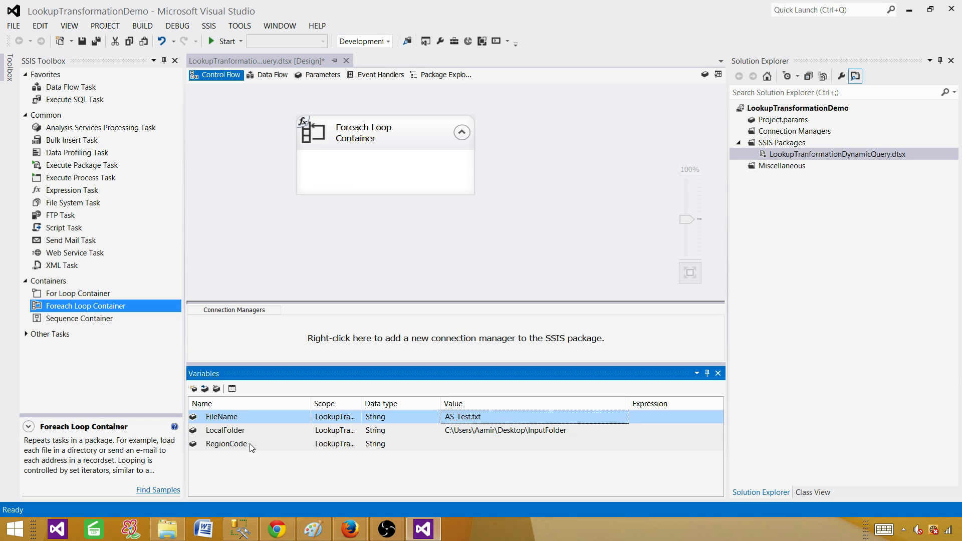
# Show the RegionCode variable's properties and open the Expression Builder for its Expression property.
pyautogui.click(197, 446)
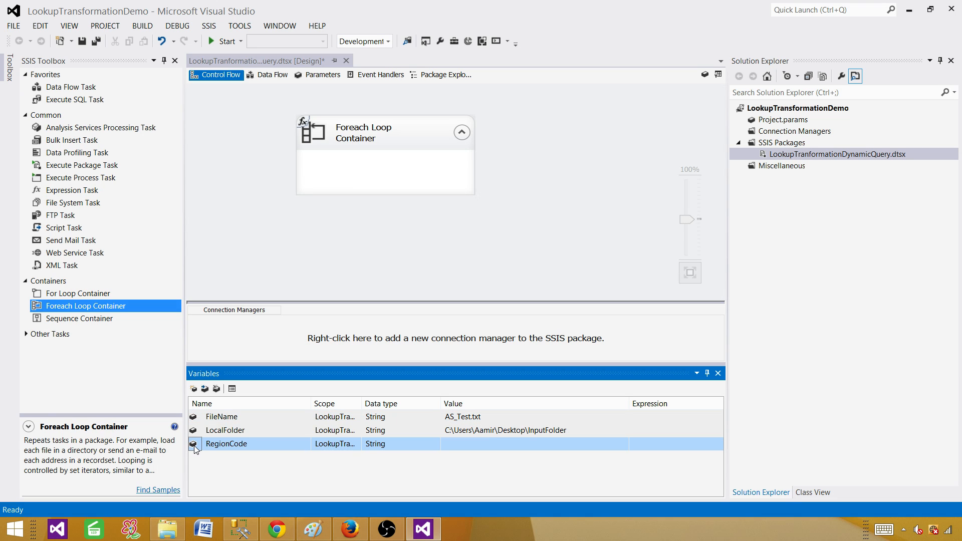
pyautogui.press('F4')
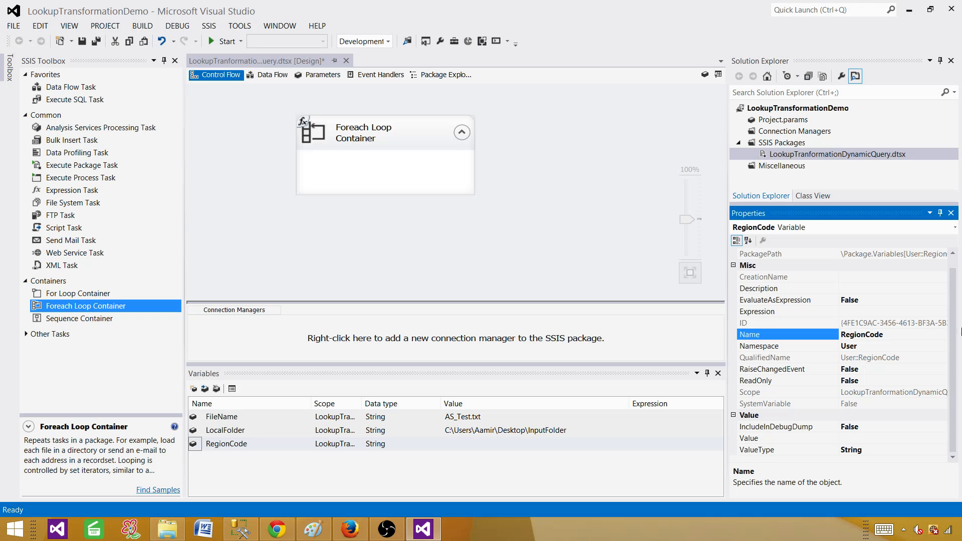
pyautogui.moveTo(954, 322)
pyautogui.mouseDown()
pyautogui.moveTo(953, 303)
pyautogui.moveTo(952, 316)
pyautogui.mouseUp()
pyautogui.click(736, 270)
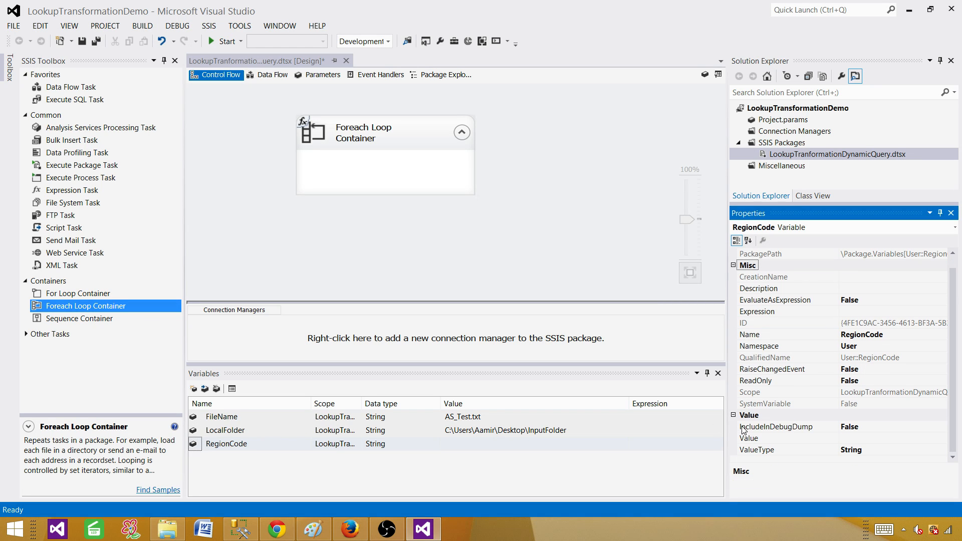
pyautogui.click(330, 469)
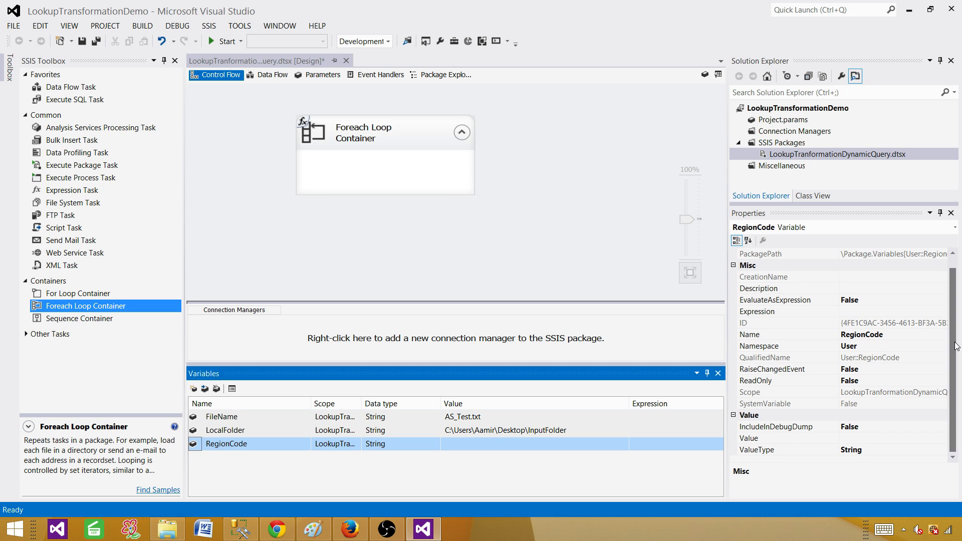
pyautogui.moveTo(957, 347)
pyautogui.mouseDown()
pyautogui.moveTo(954, 272)
pyautogui.moveTo(955, 340)
pyautogui.mouseUp()
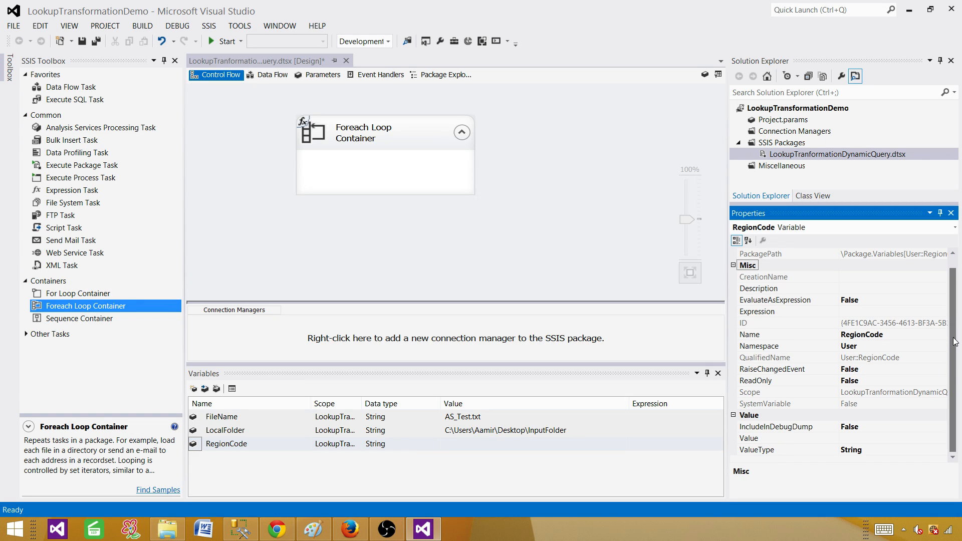
pyautogui.click(804, 311)
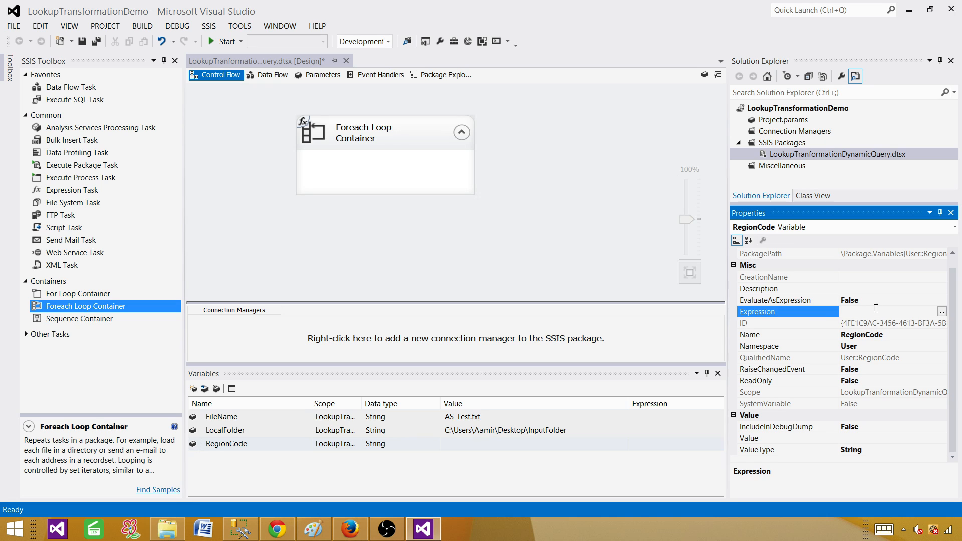
pyautogui.click(947, 311)
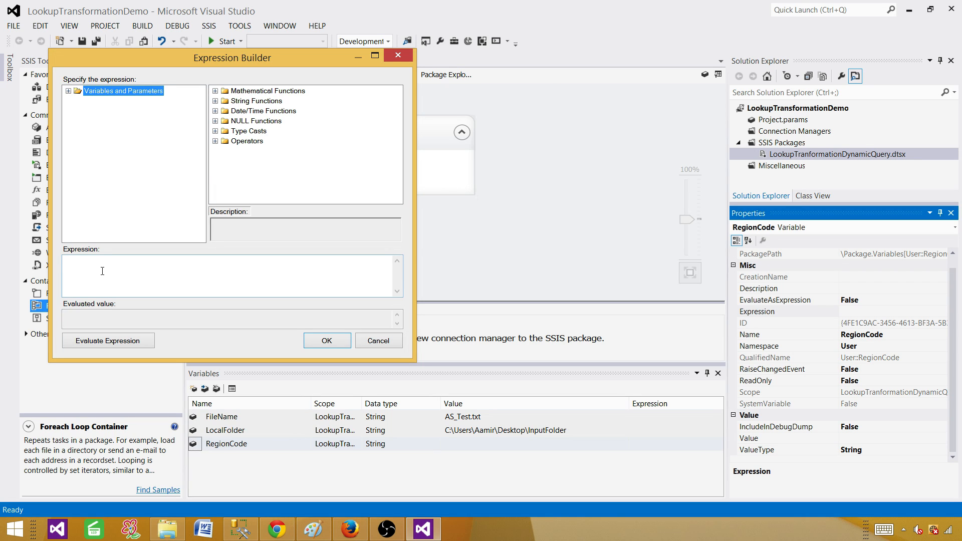
# Build the RegionCode expression Substring( @[User::FileName],1,2), evaluate it and accept it.
pyautogui.click(69, 91)
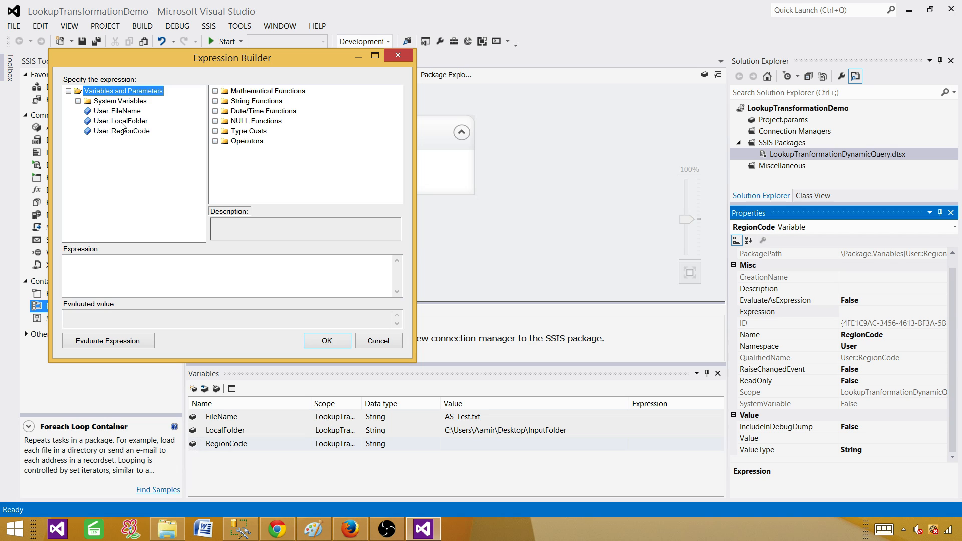
pyautogui.click(117, 279)
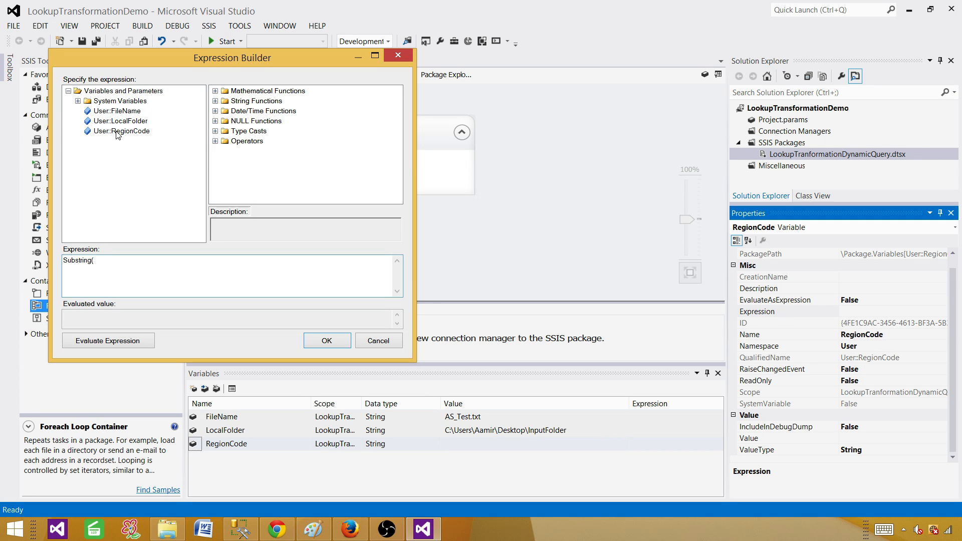
pyautogui.moveTo(117, 111); pyautogui.dragTo(122, 262)
pyautogui.click(175, 259)
pyautogui.click(136, 346)
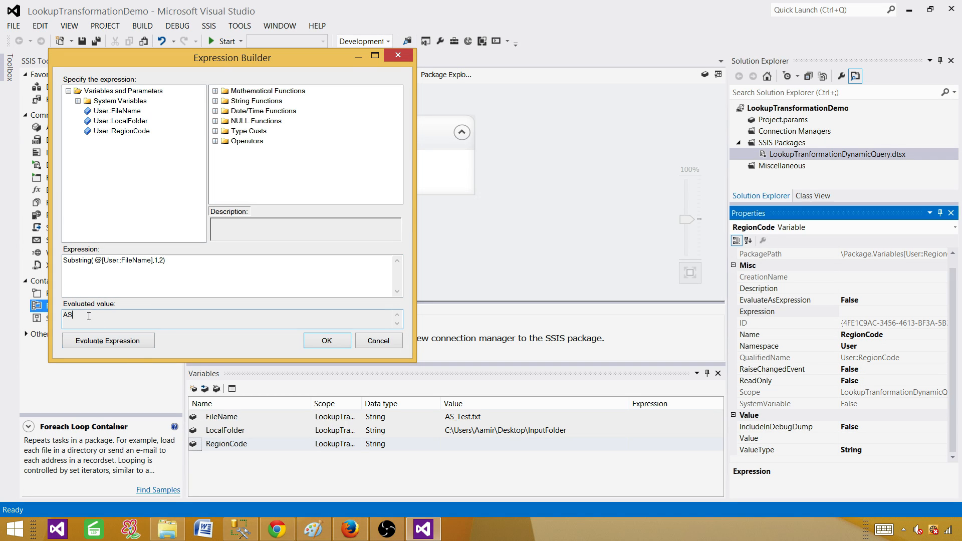
pyautogui.doubleClick(62, 313)
pyautogui.click(197, 264)
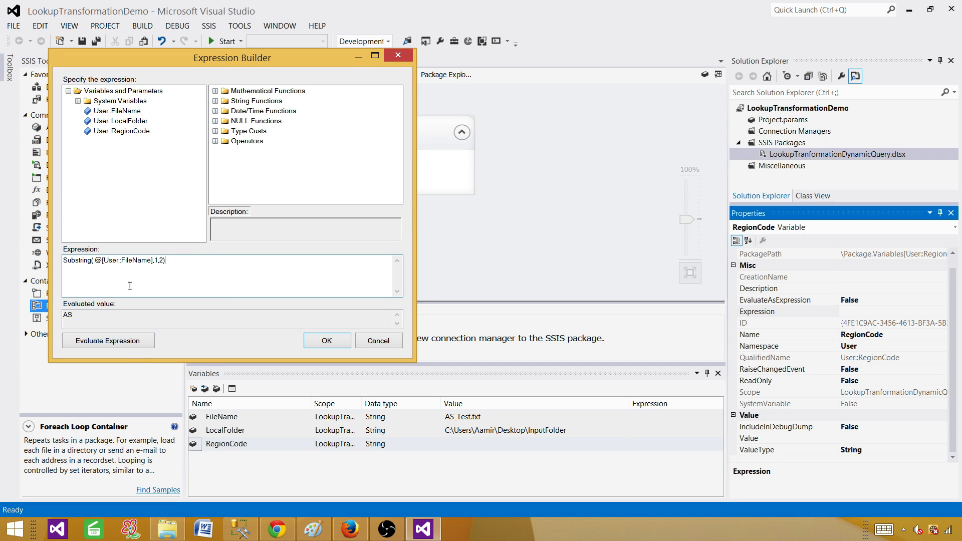
pyautogui.click(315, 341)
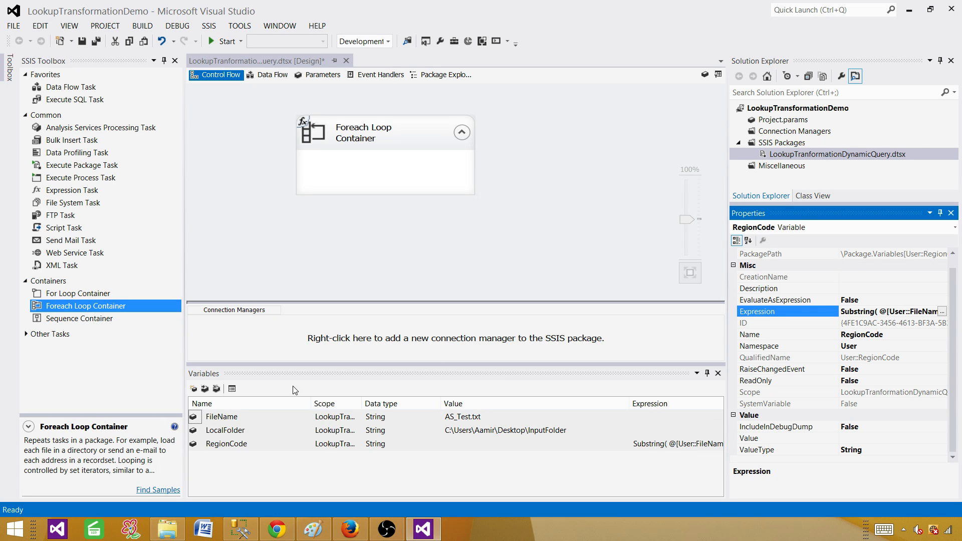
# Enlarge the Foreach Loop Container and add a Data Flow Task inside it.
pyautogui.click(459, 185)
pyautogui.moveTo(474, 195); pyautogui.dragTo(503, 247)
pyautogui.click(592, 205)
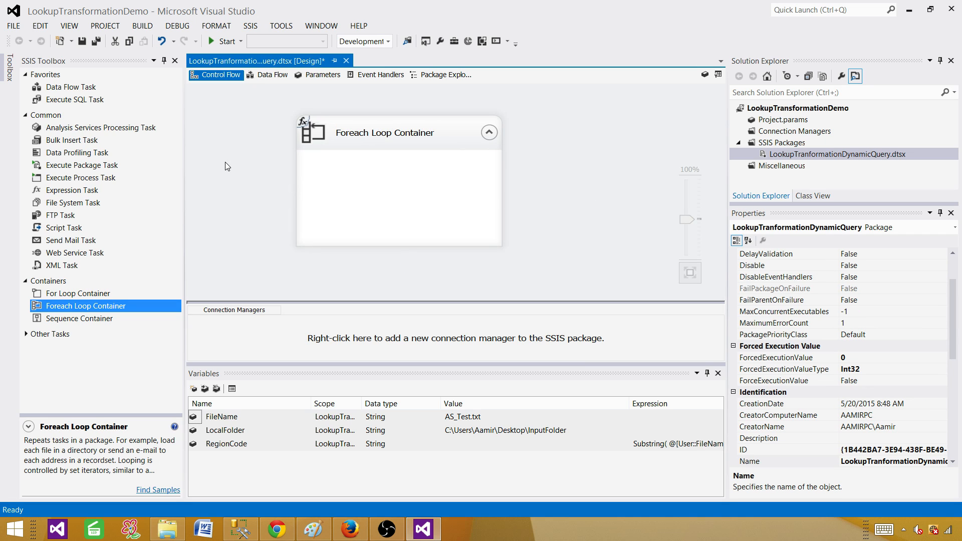
pyautogui.moveTo(78, 89); pyautogui.dragTo(337, 172)
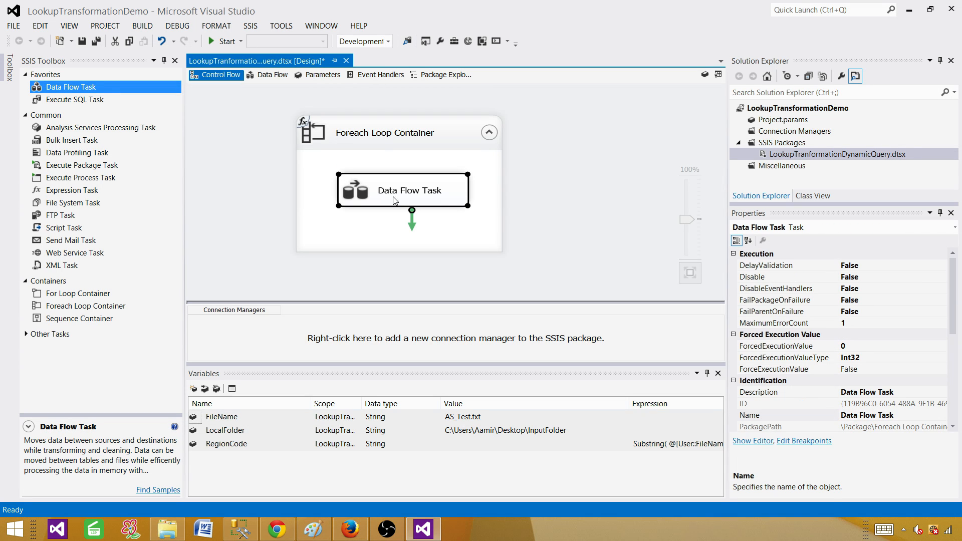
pyautogui.click(564, 182)
pyautogui.click(461, 185)
# Open the Data Flow Task and add a Flat File Source to its data flow.
pyautogui.doubleClick(462, 186)
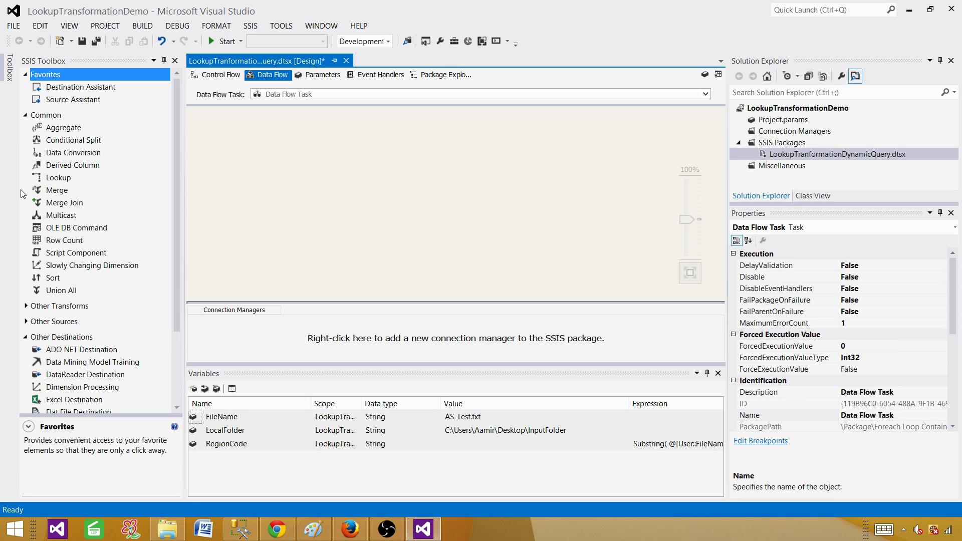
pyautogui.click(25, 339)
pyautogui.click(25, 322)
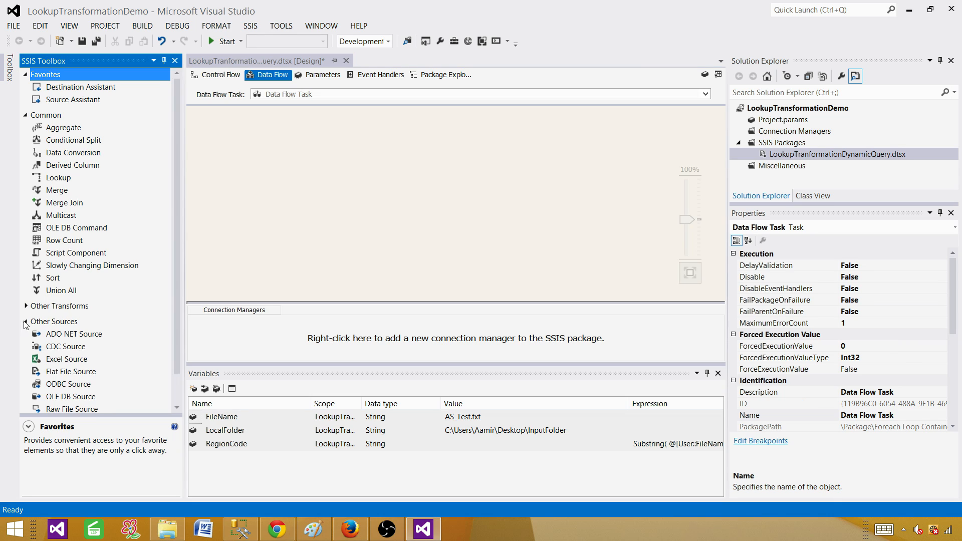
pyautogui.scroll(-1, 119, 305)
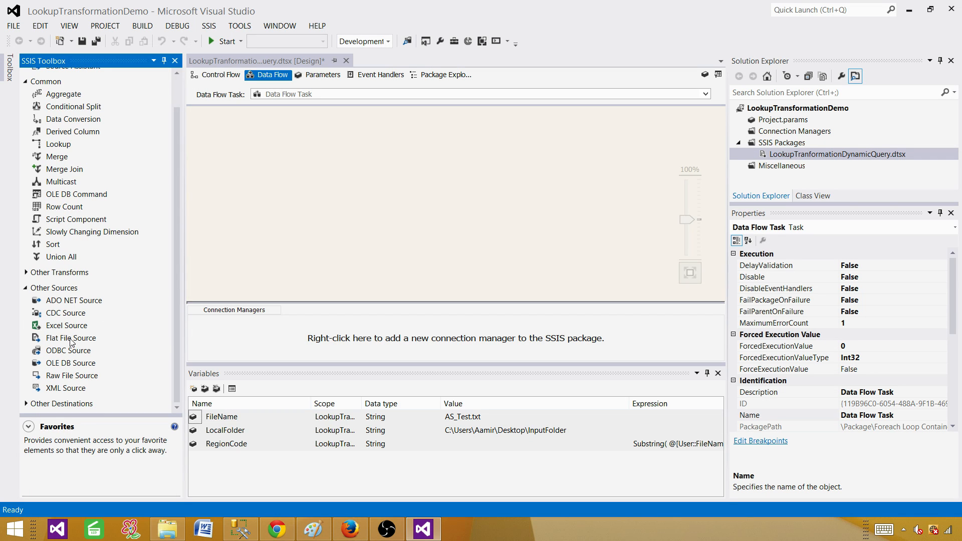
pyautogui.moveTo(72, 344); pyautogui.dragTo(463, 170)
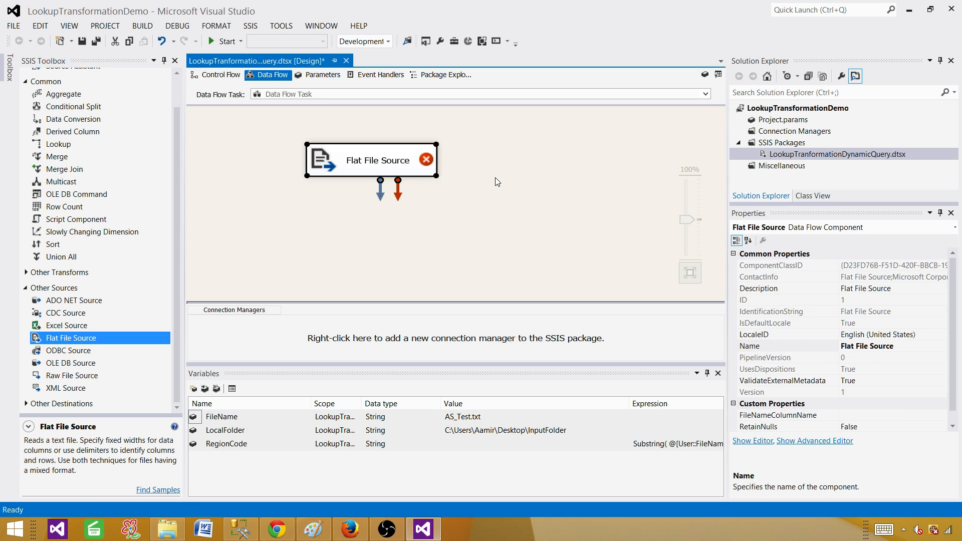
# Start a new flat file connection manager for the Flat File Source, using NA_Sale_20150515.txt from InputFolder.
pyautogui.doubleClick(401, 156)
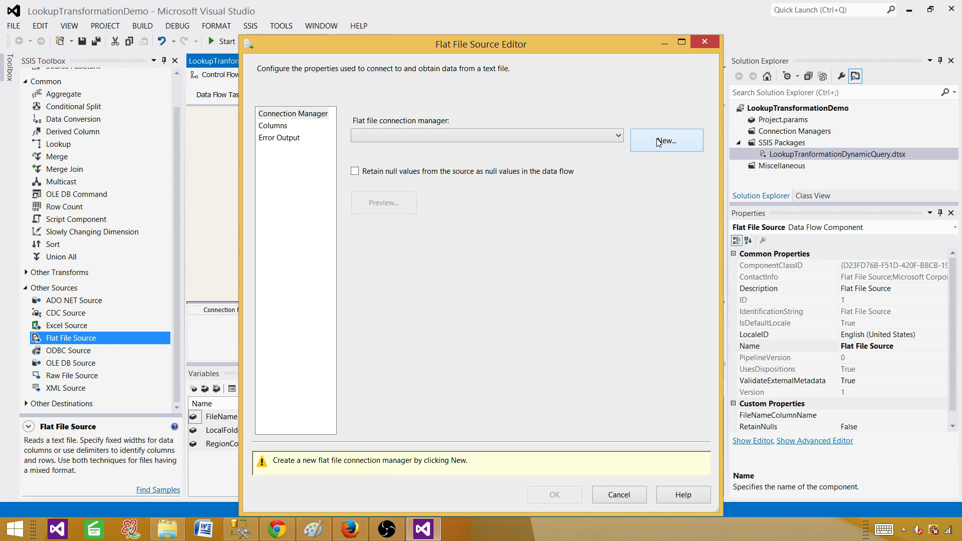
pyautogui.click(659, 142)
pyautogui.click(640, 196)
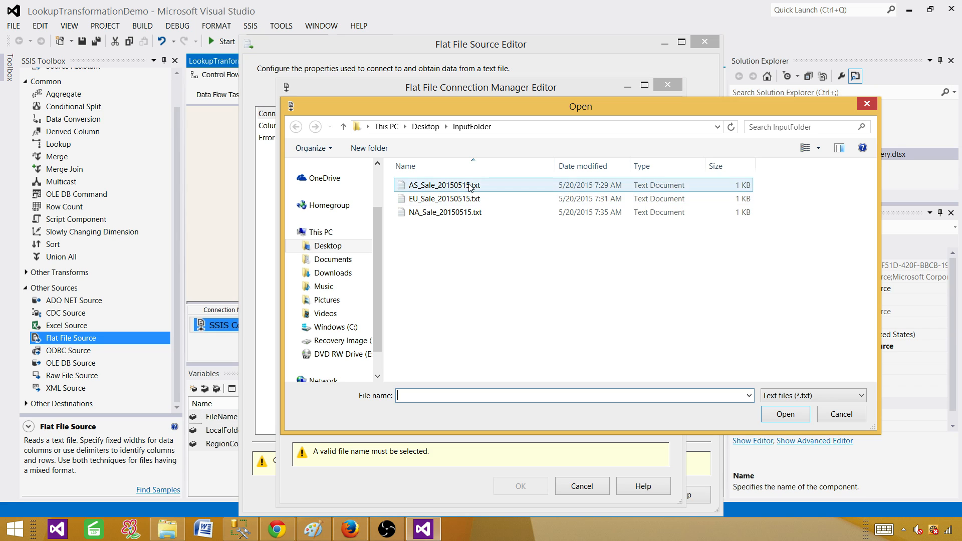
pyautogui.click(476, 212)
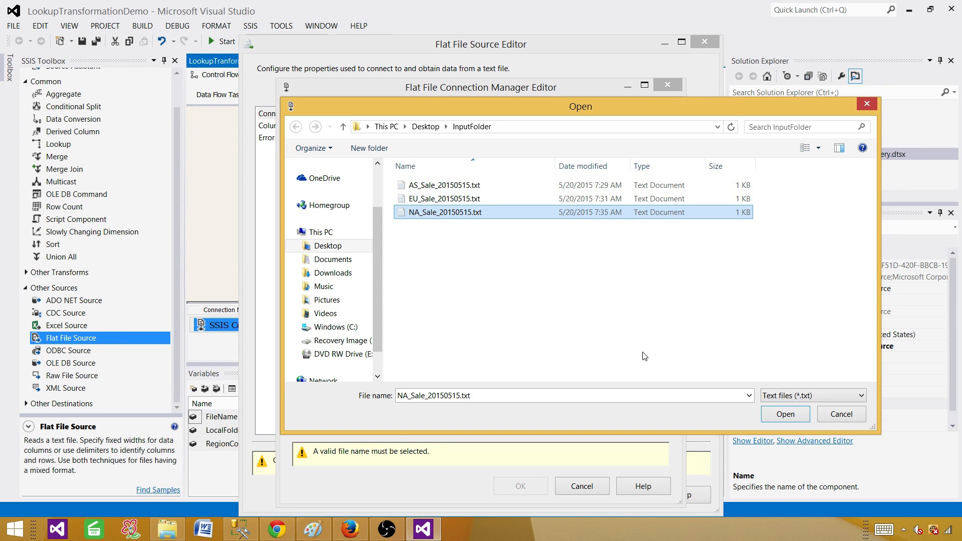
pyautogui.click(790, 416)
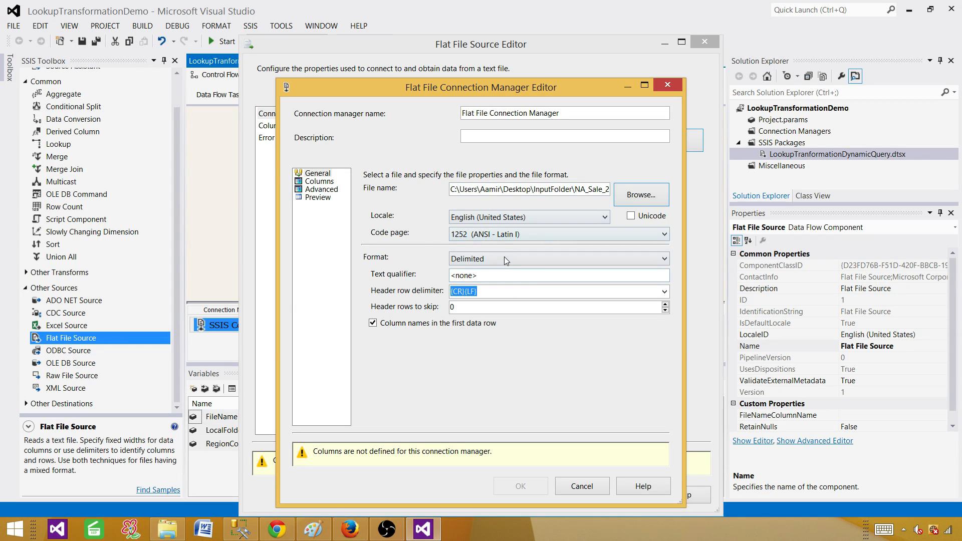
# Review the flat file's columns and set the CustomerRegion column's output width to 2.
pyautogui.click(321, 181)
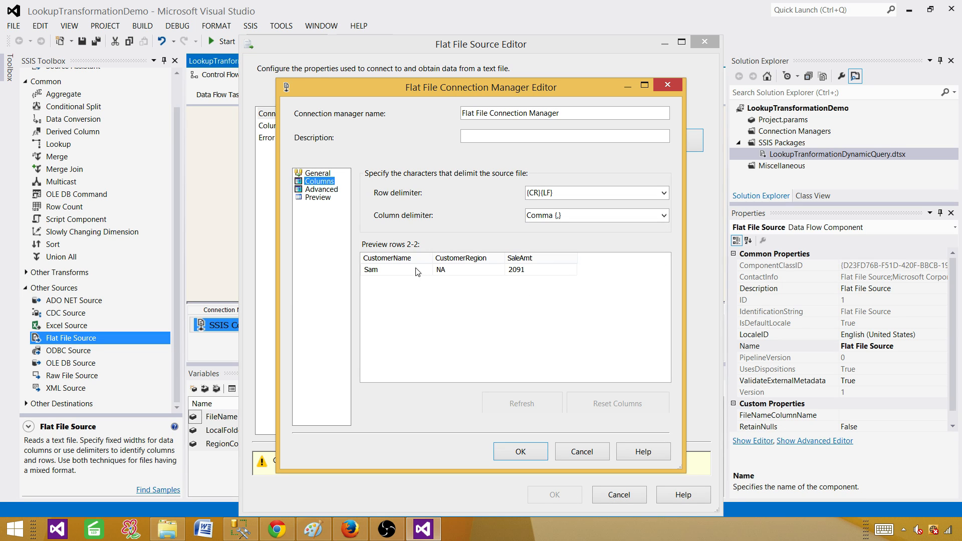
pyautogui.click(321, 189)
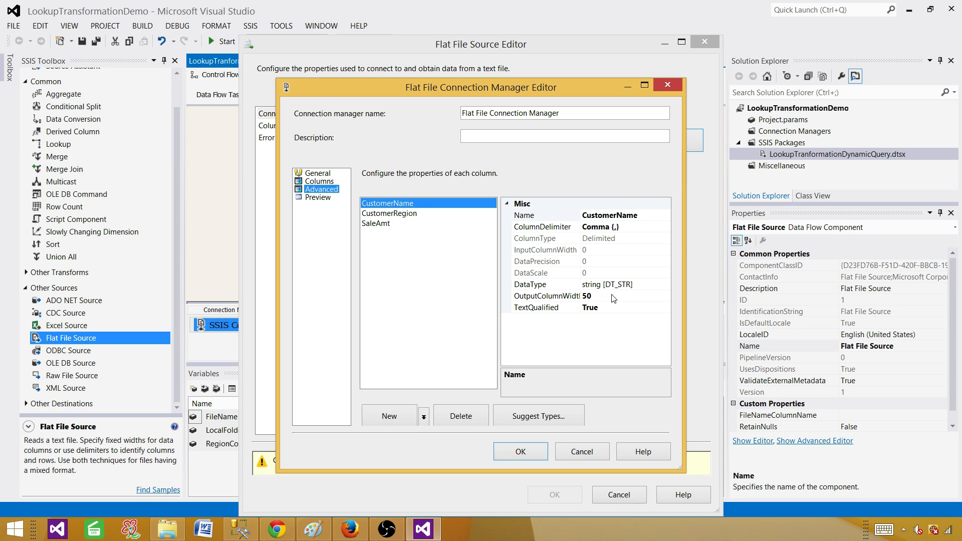
pyautogui.click(574, 296)
pyautogui.press('Up')
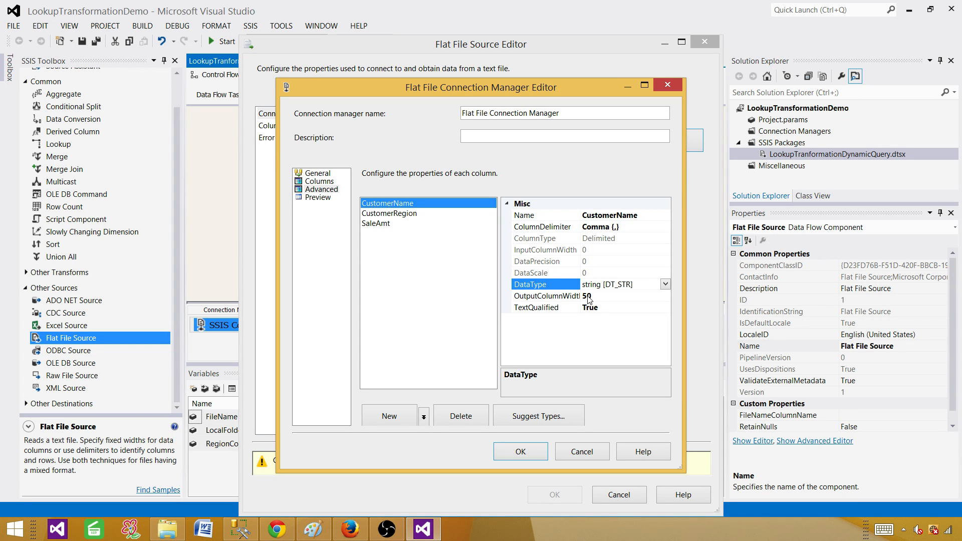
pyautogui.click(402, 215)
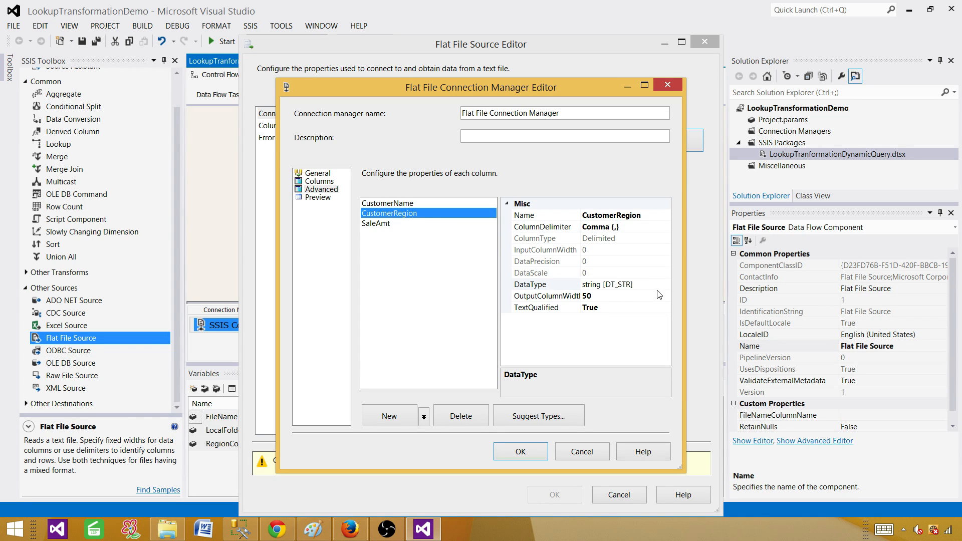
pyautogui.click(615, 295)
pyautogui.press('BackSpace')
pyautogui.press('BackSpace')
pyautogui.write('2')
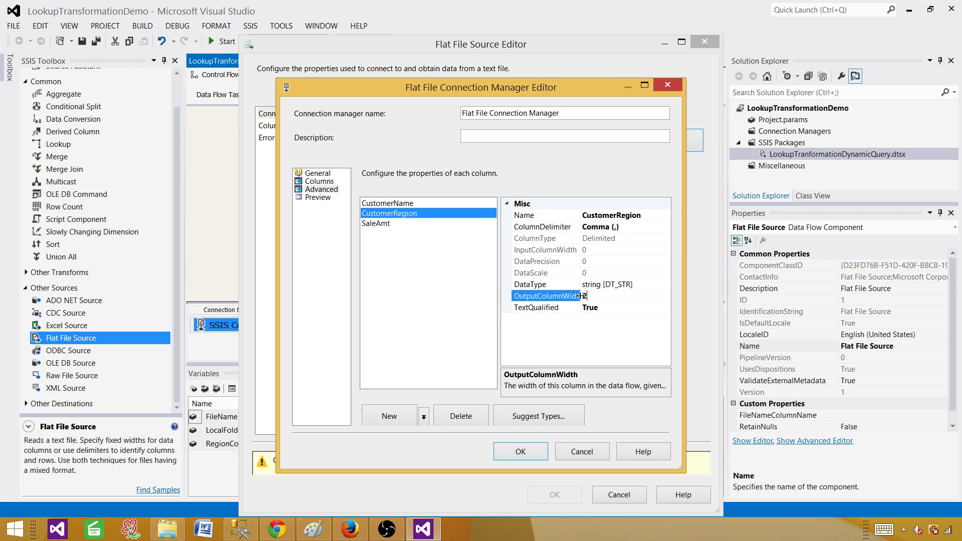
# Set the SaleAmt column's data type to four-byte signed integer [DT_I4].
pyautogui.click(387, 225)
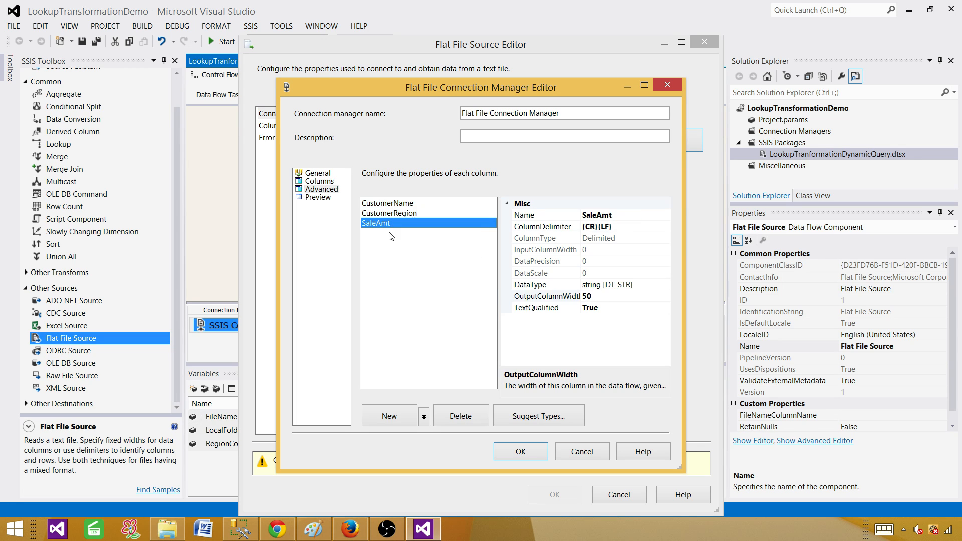
pyautogui.click(665, 284)
pyautogui.click(665, 284)
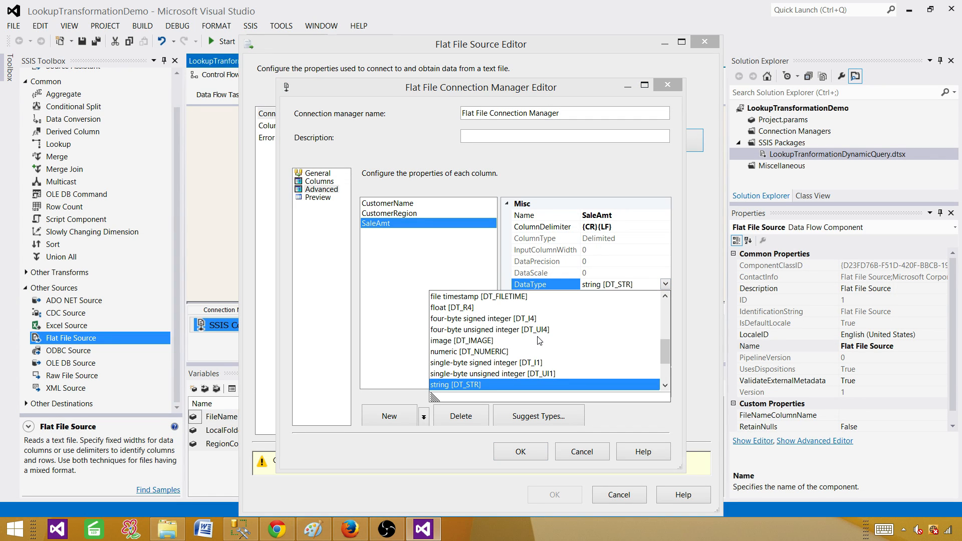
pyautogui.click(530, 319)
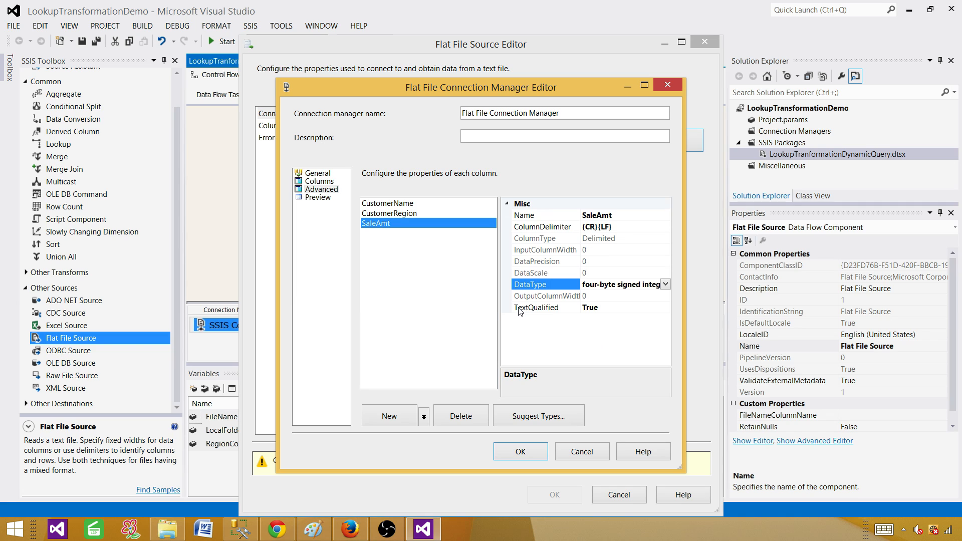
pyautogui.click(665, 284)
pyautogui.scroll(-3, 583, 345)
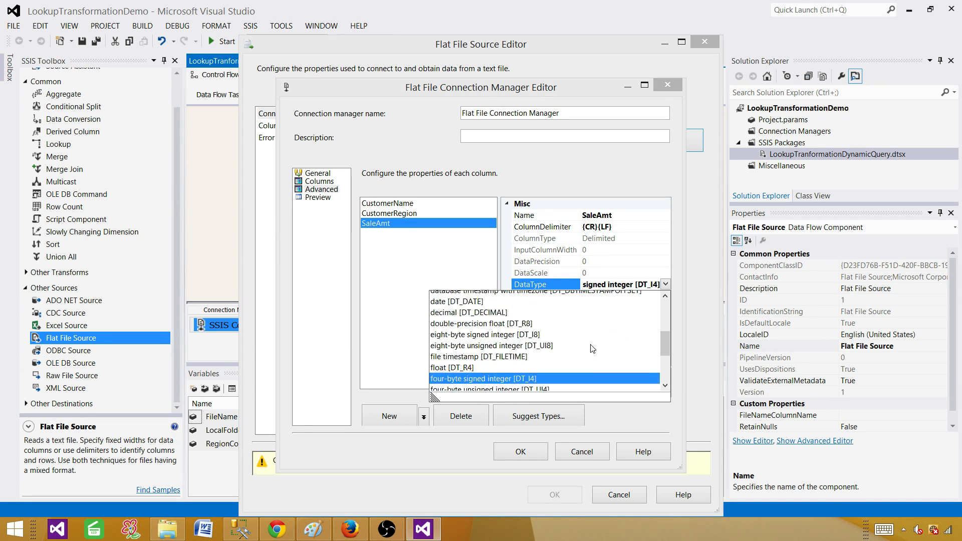
pyautogui.scroll(2, 599, 335)
pyautogui.click(434, 260)
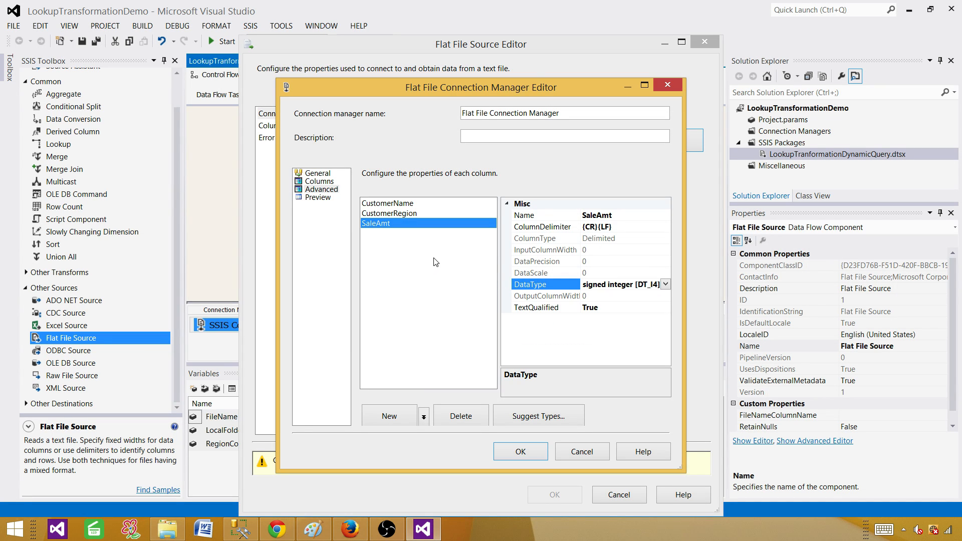
# Preview and accept the flat file connection, and have the Flat File Source retain null values from the source.
pyautogui.click(319, 197)
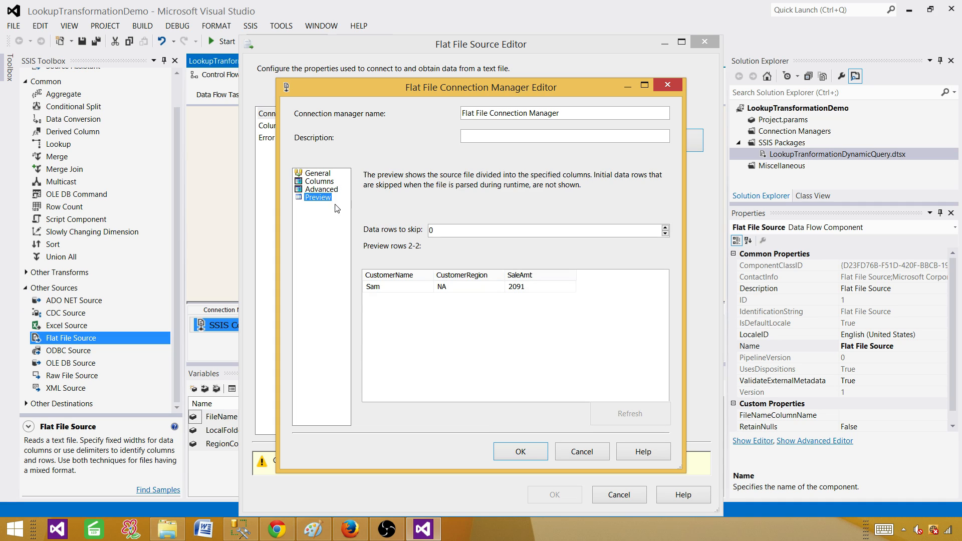
pyautogui.click(520, 451)
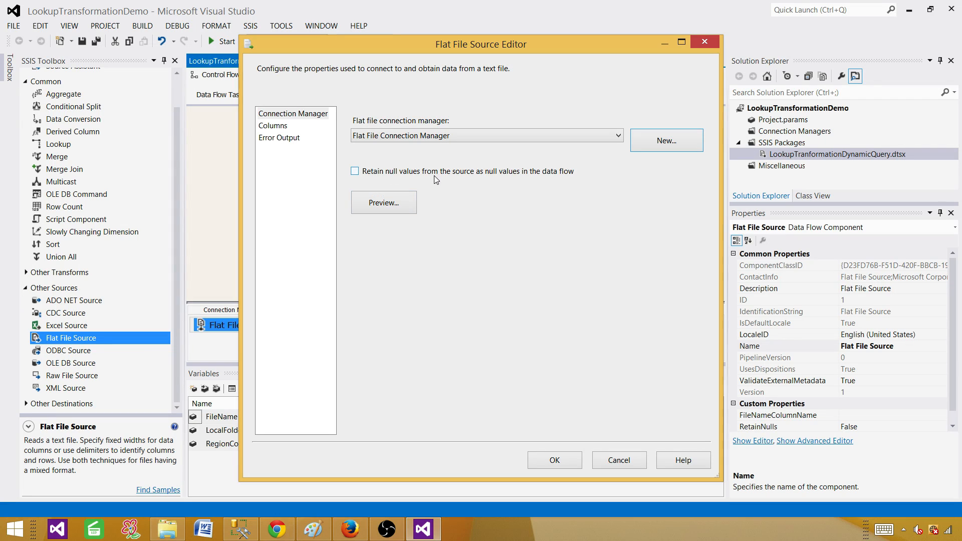
pyautogui.click(355, 170)
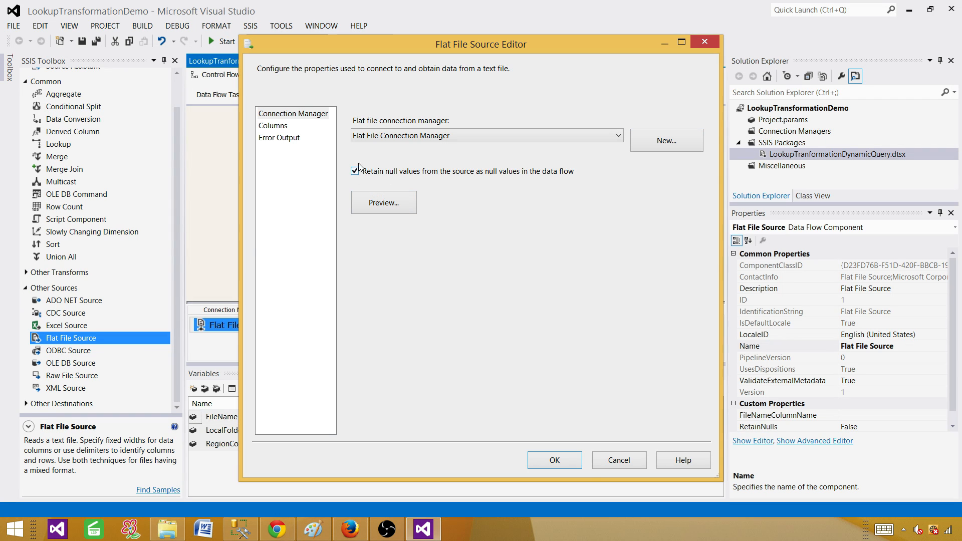
pyautogui.click(284, 129)
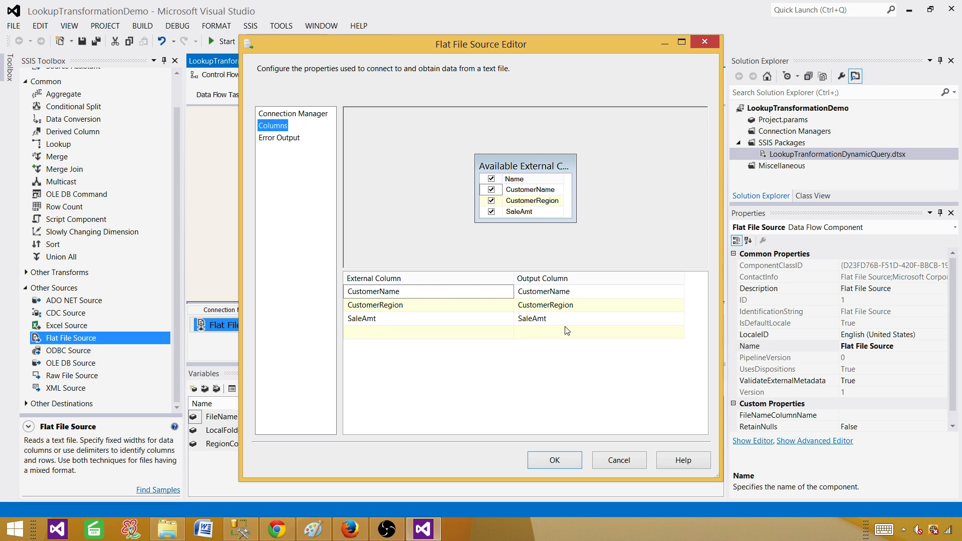
pyautogui.click(472, 213)
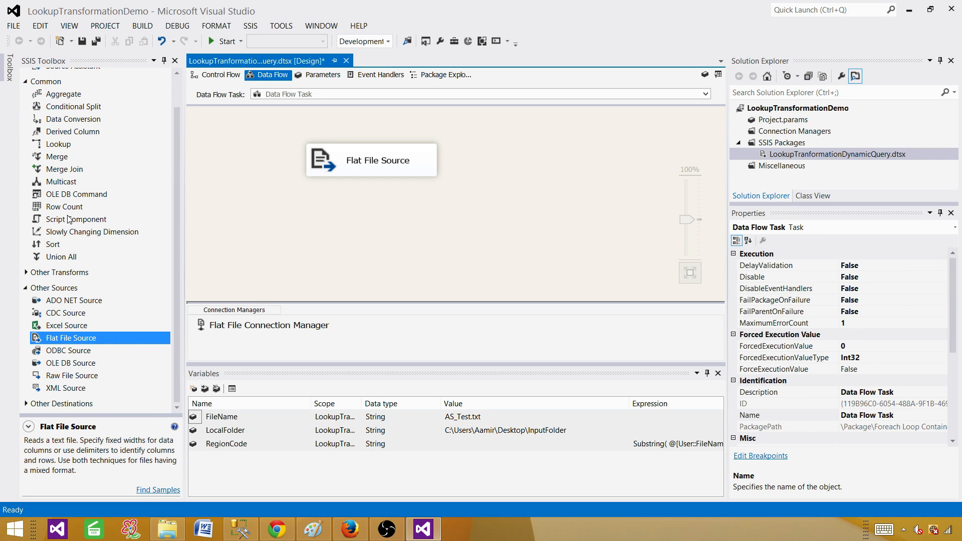
# Add a Lookup below the Flat File Source, connect the source's output to it and widen it to match the source.
pyautogui.moveTo(60, 150); pyautogui.dragTo(308, 205)
pyautogui.click(396, 170)
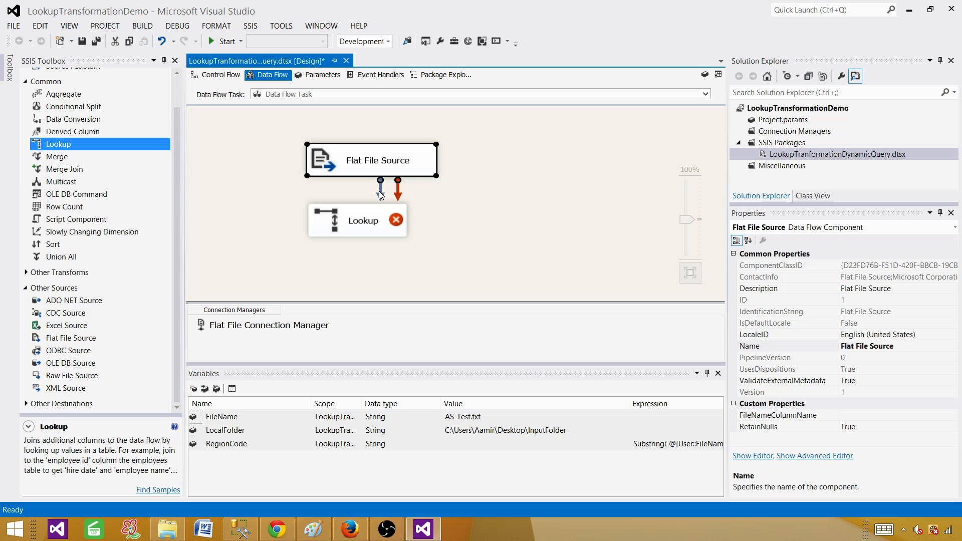
pyautogui.moveTo(380, 192); pyautogui.dragTo(358, 213)
pyautogui.click(407, 234)
pyautogui.moveTo(408, 235); pyautogui.dragTo(436, 233)
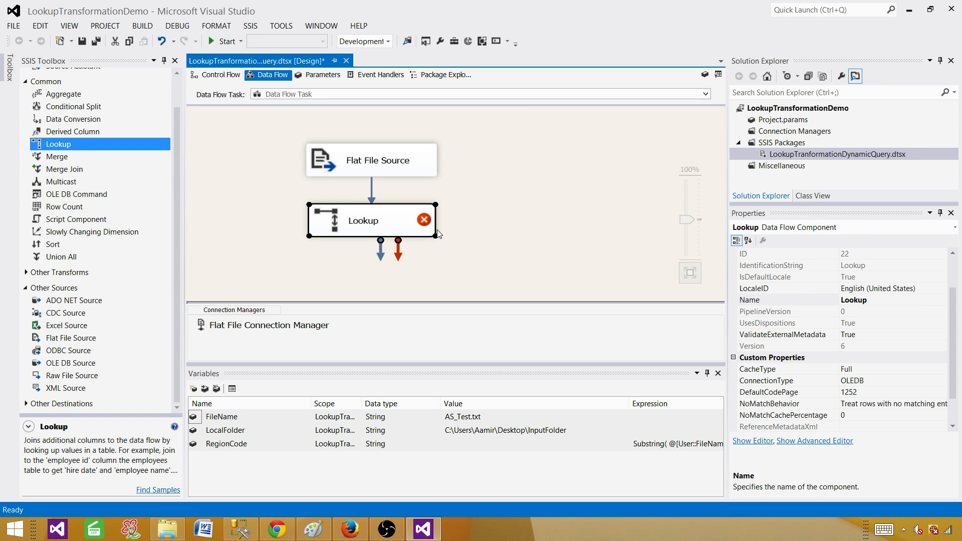
pyautogui.click(469, 224)
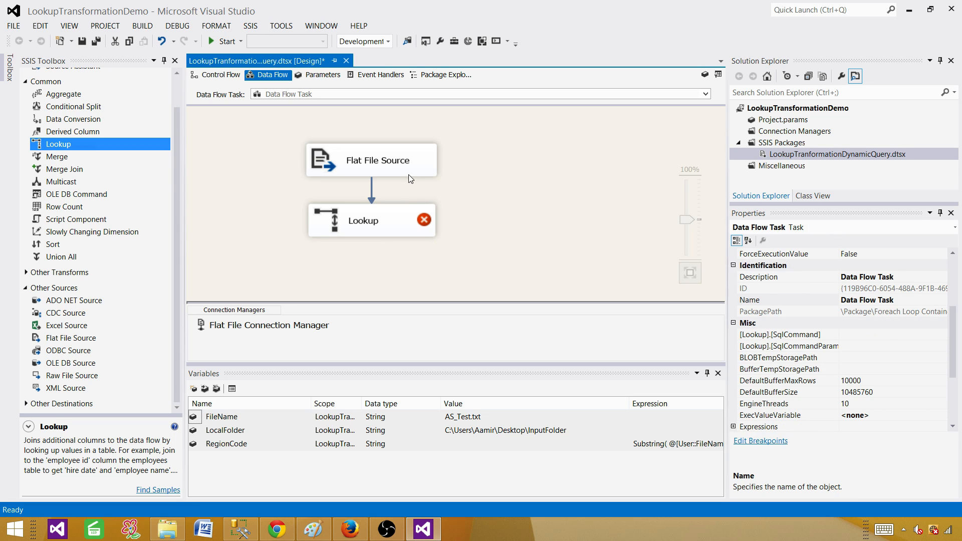
# Open the Lookup for editing and redirect rows with no matching entries to the no match output.
pyautogui.click(408, 174)
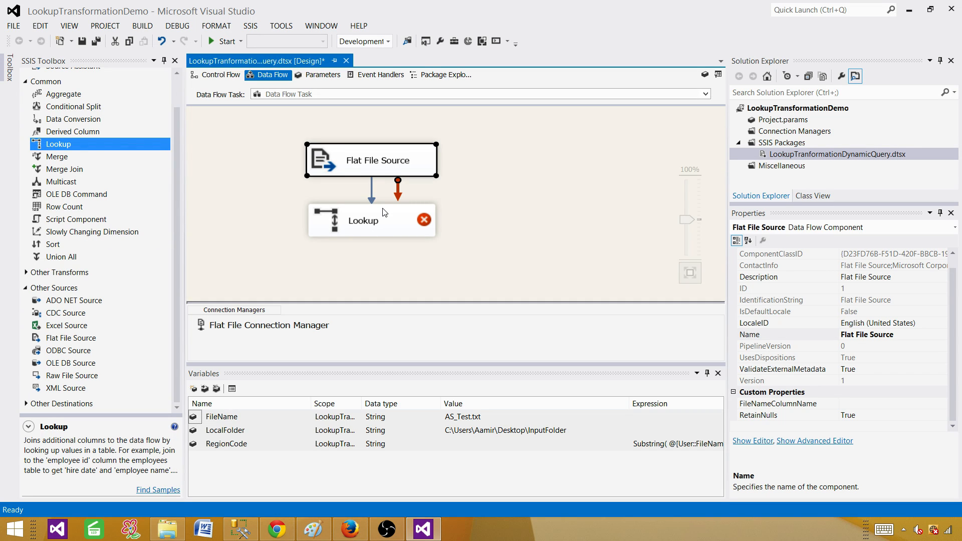
pyautogui.moveTo(385, 218)
pyautogui.click(498, 222)
pyautogui.click(394, 221)
pyautogui.doubleClick(408, 219)
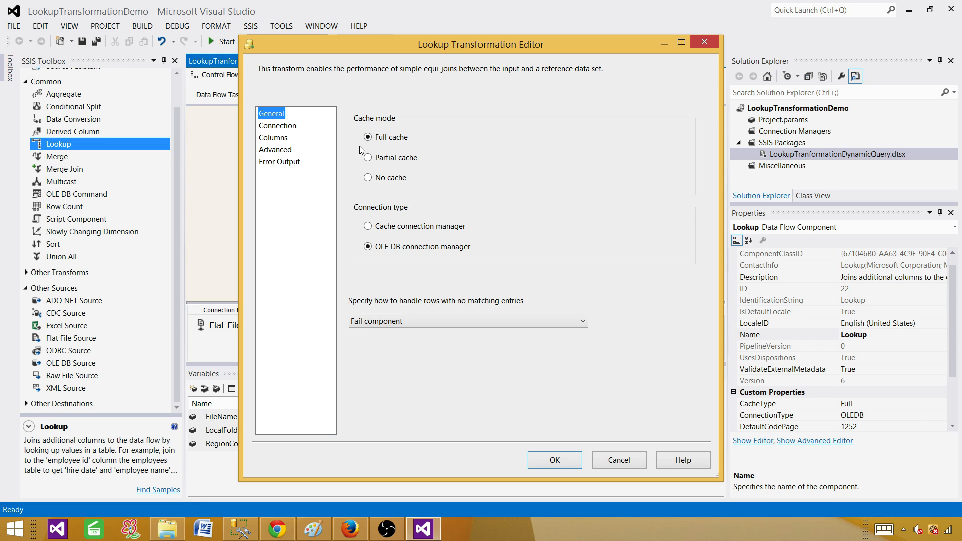
pyautogui.click(389, 322)
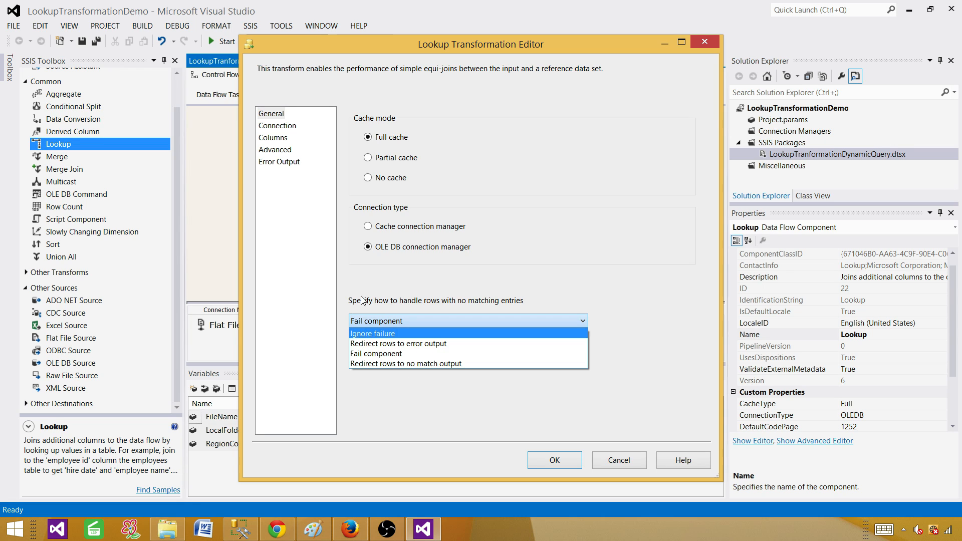
pyautogui.click(388, 295)
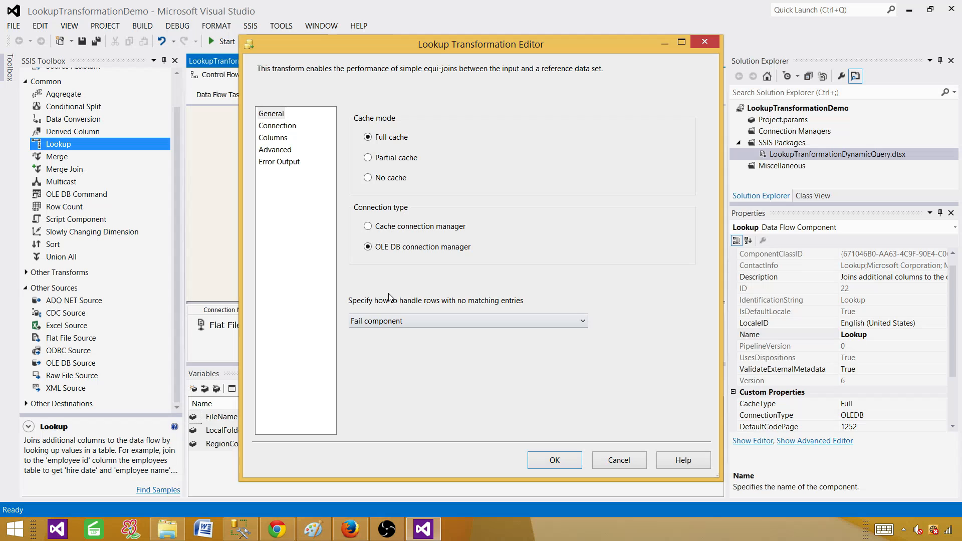
pyautogui.click(396, 325)
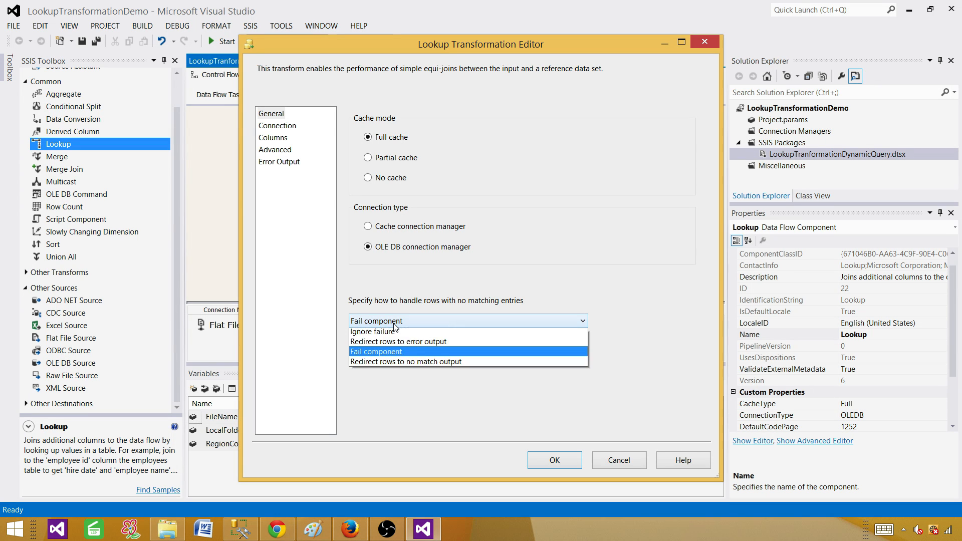
pyautogui.click(396, 366)
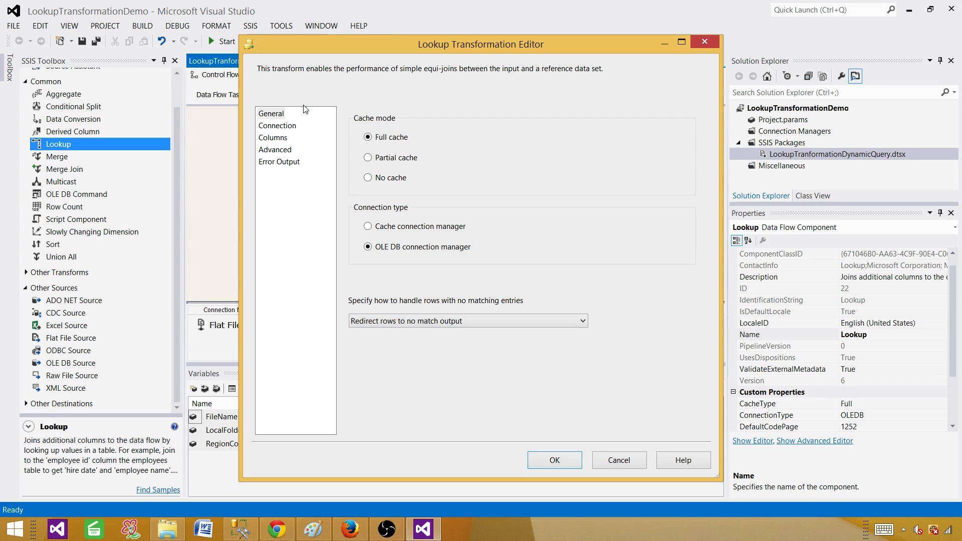
# Define a new OLE DB connection for the Lookup to the Test database on the SQL2014 server instance, testing it before accepting.
pyautogui.click(278, 126)
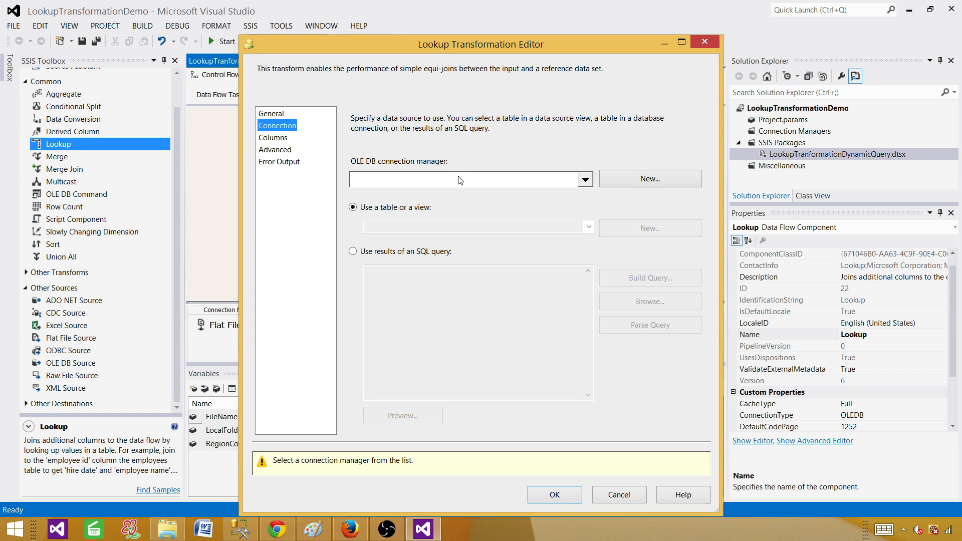
pyautogui.click(632, 179)
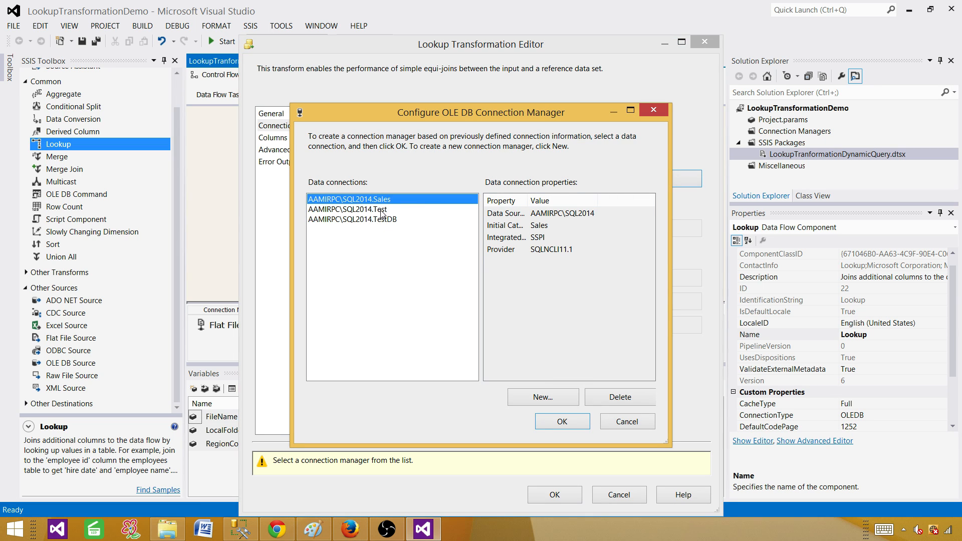
pyautogui.click(373, 210)
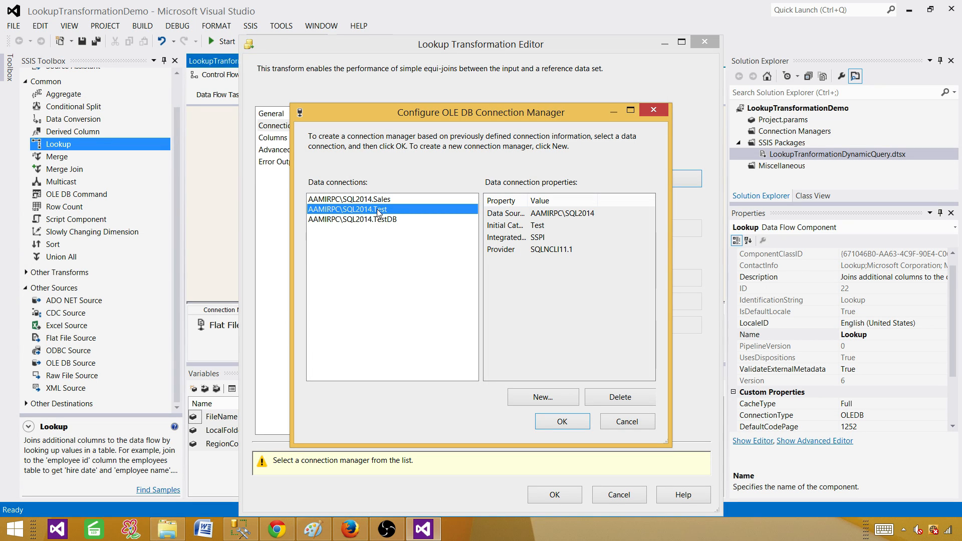
pyautogui.click(545, 396)
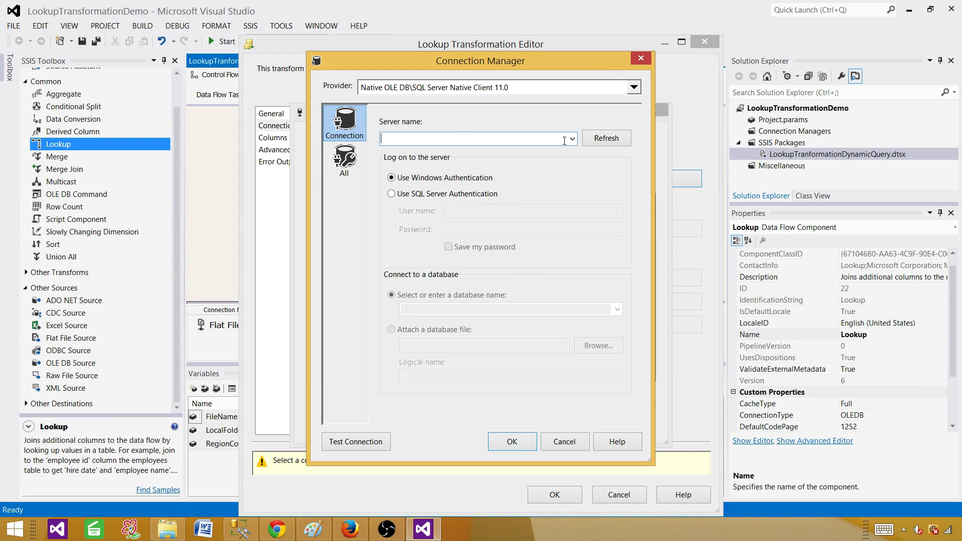
pyautogui.click(572, 139)
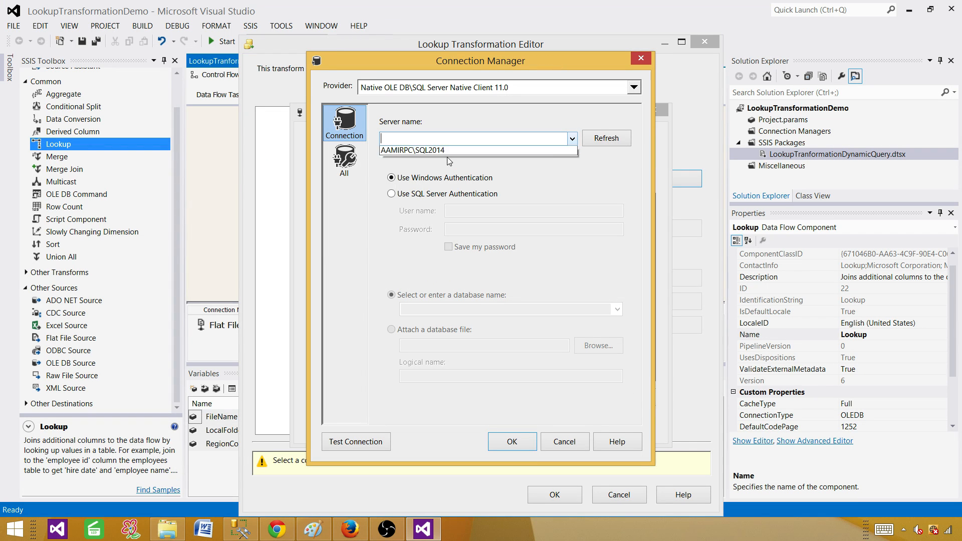
pyautogui.click(450, 152)
pyautogui.click(479, 310)
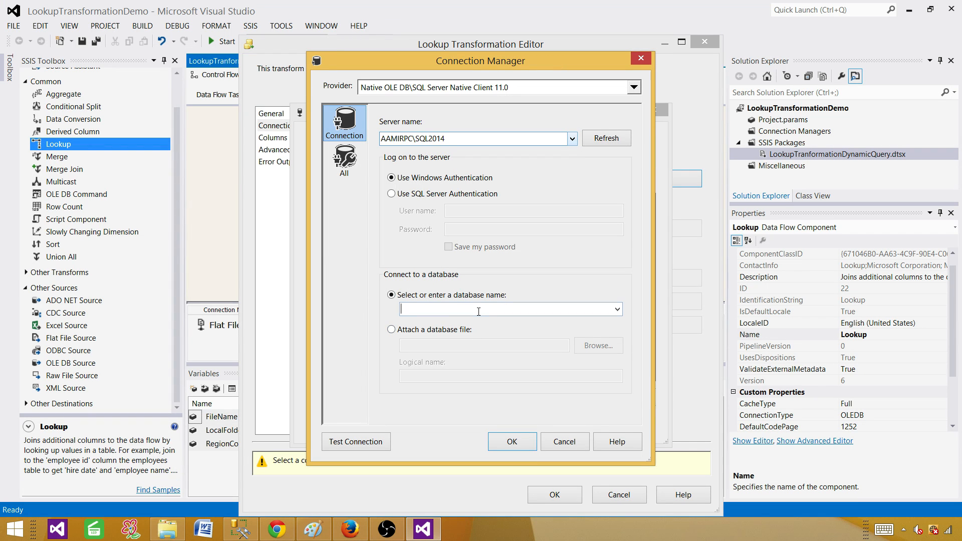
pyautogui.write('TEST')
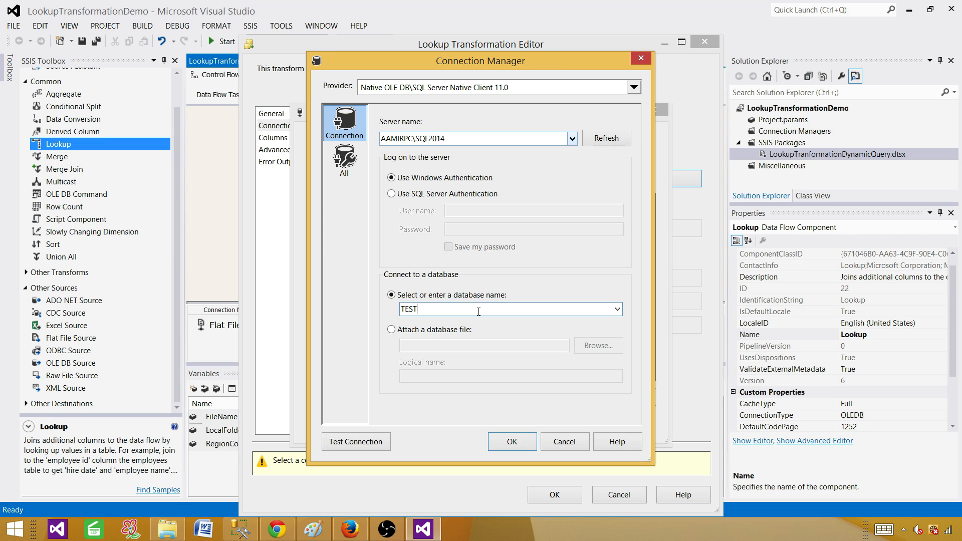
pyautogui.click(369, 445)
pyautogui.click(632, 279)
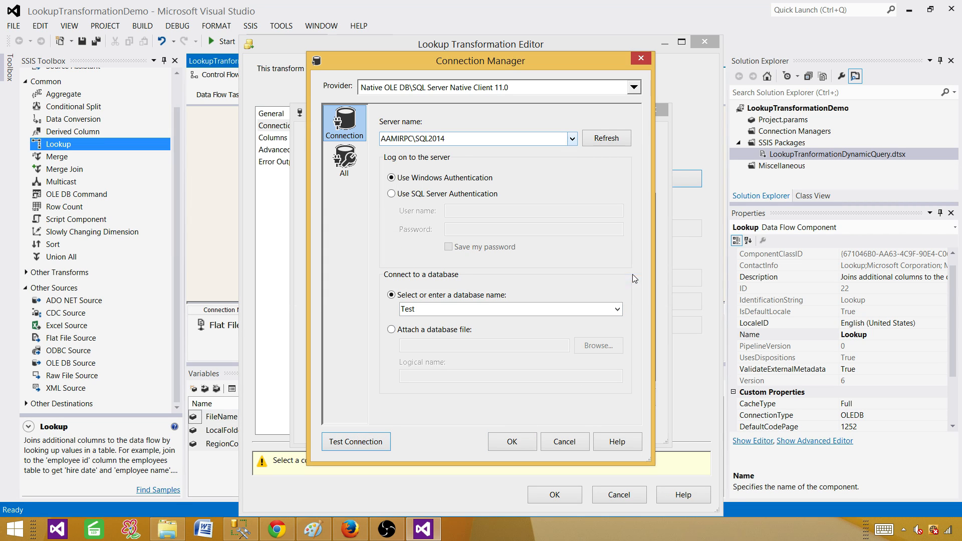
pyautogui.click(519, 447)
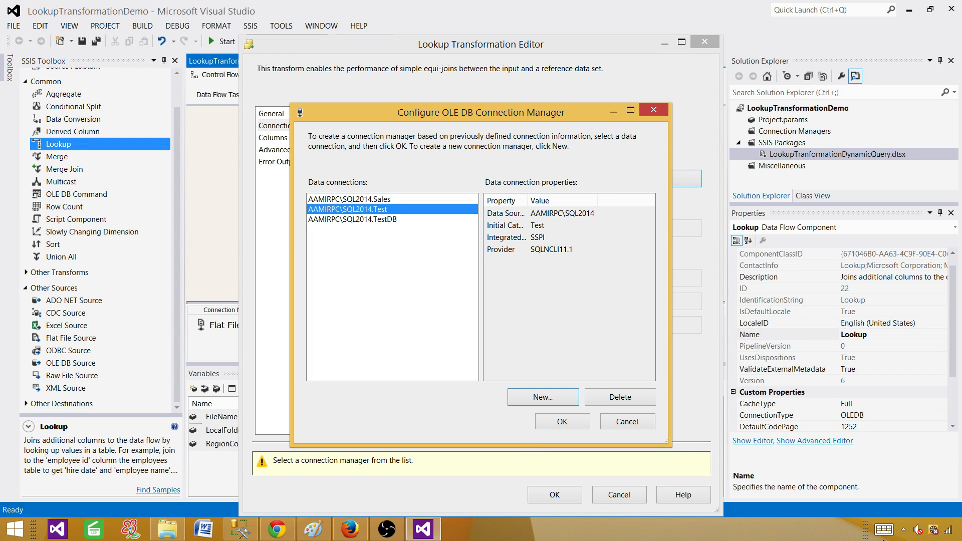
# Unmute the system sound and raise the volume slightly.
pyautogui.click(918, 529)
pyautogui.click(923, 457)
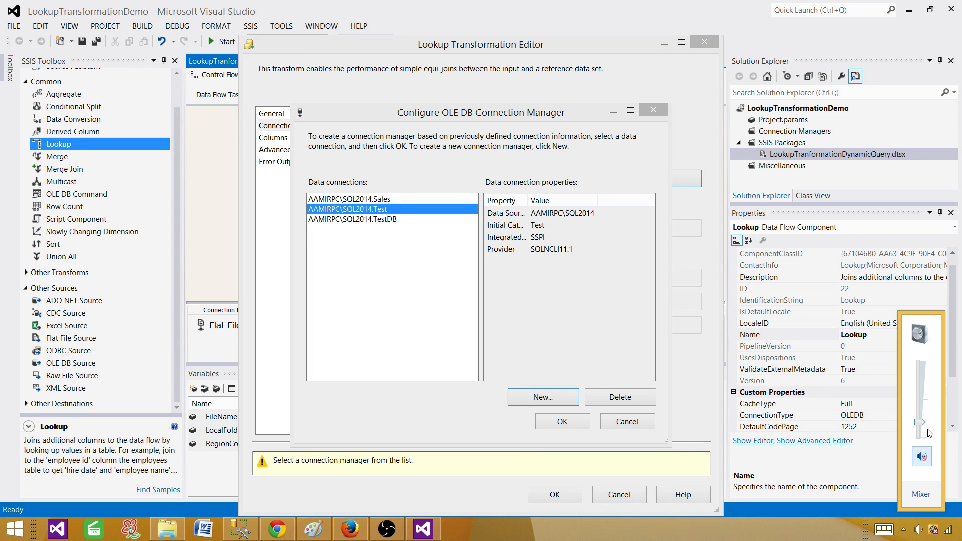
pyautogui.moveTo(923, 429); pyautogui.dragTo(921, 415)
pyautogui.click(442, 278)
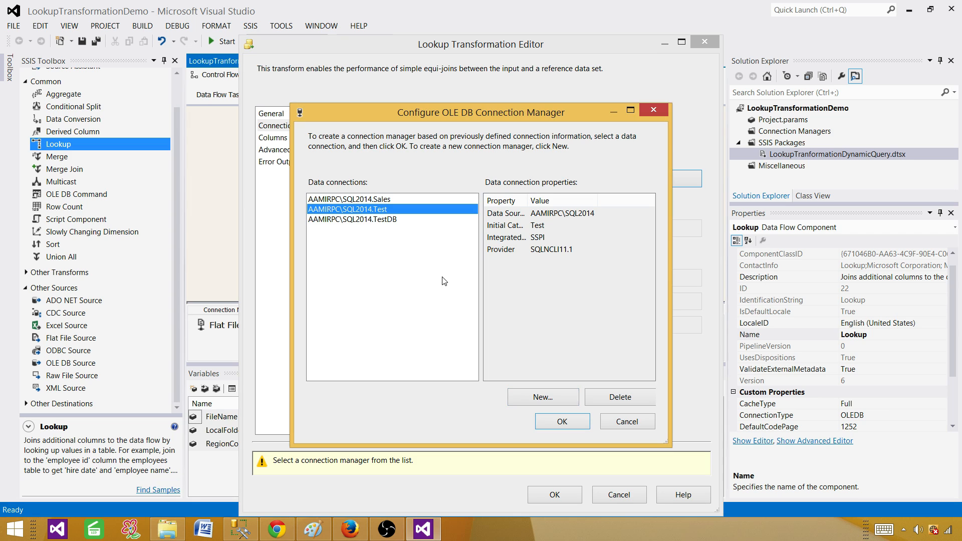
# Accept the Test database connection for the Lookup and set its reference data to use the results of an SQL query.
pyautogui.click(564, 422)
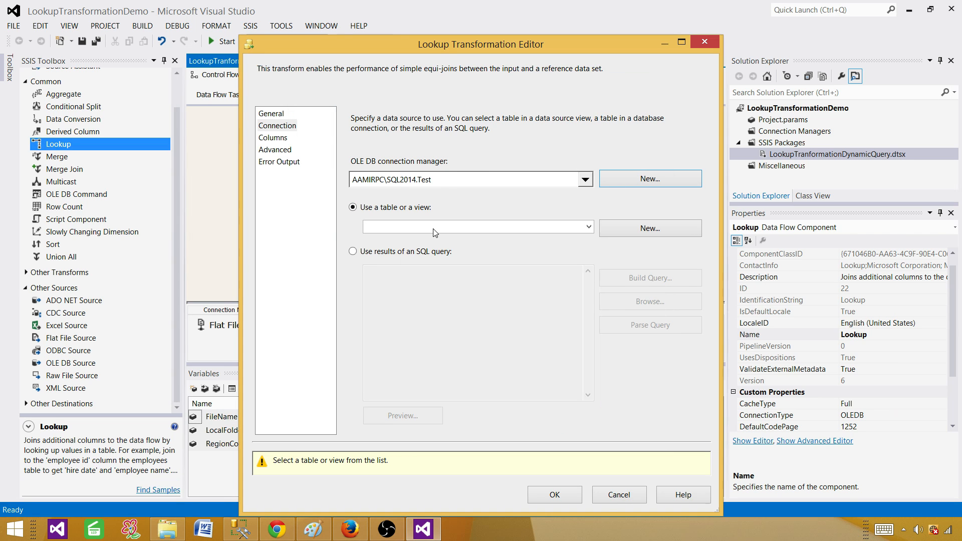
pyautogui.click(379, 231)
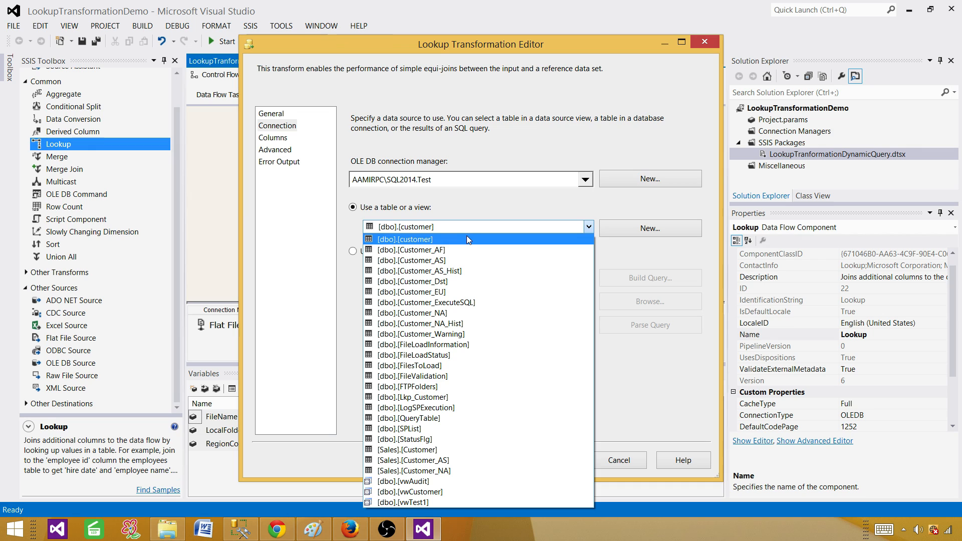
pyautogui.click(401, 239)
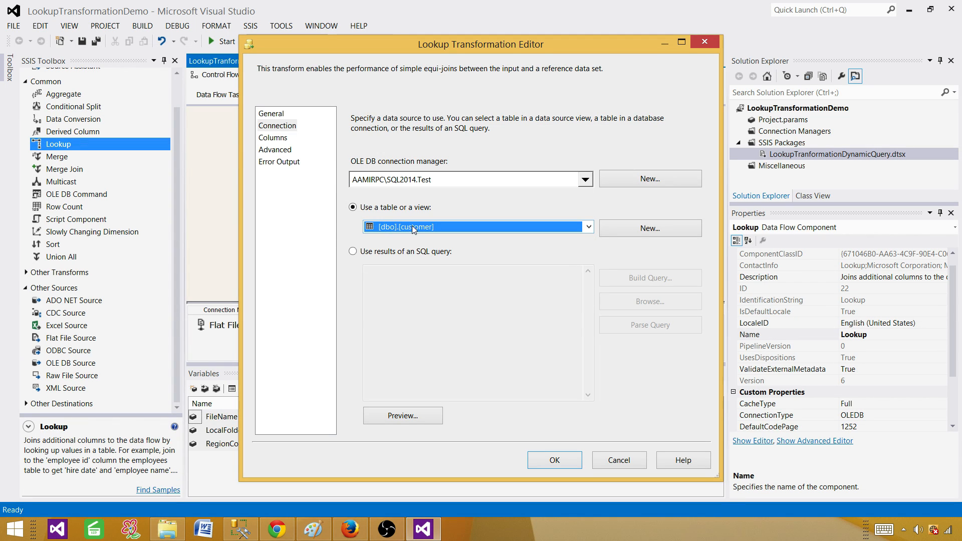
pyautogui.click(359, 253)
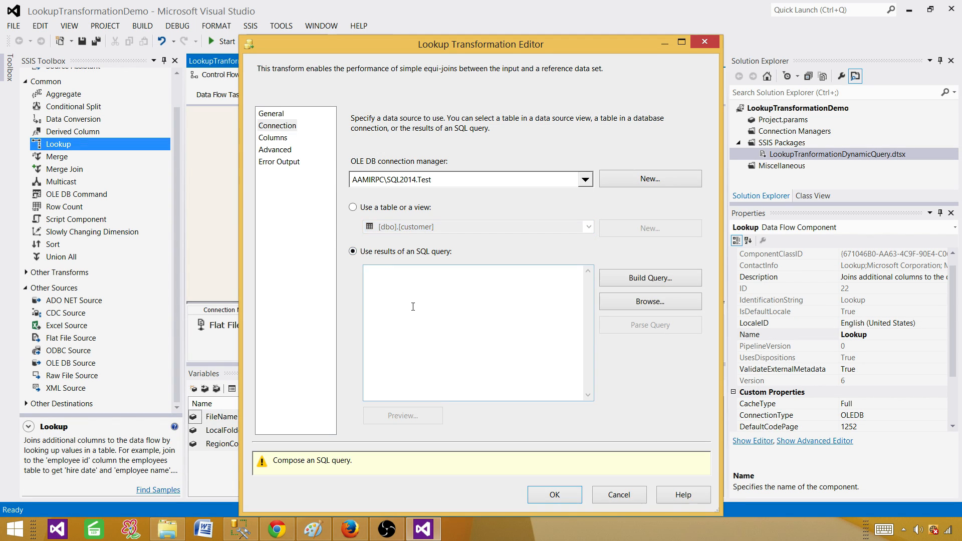
pyautogui.click(412, 301)
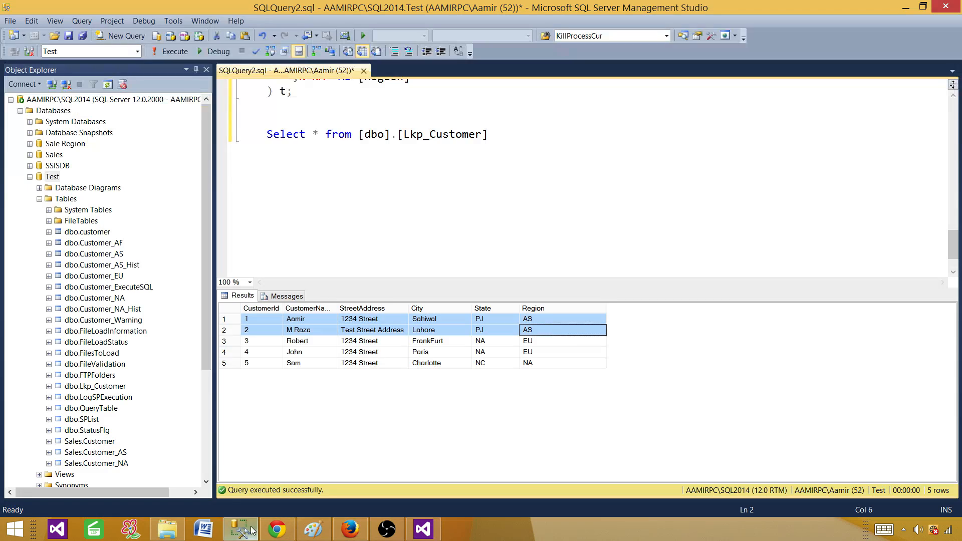
# In SQL Server Management Studio, change the Lkp_Customer query to return only CustomerId, CustomerName and Region, and select the statement.
pyautogui.click(241, 530)
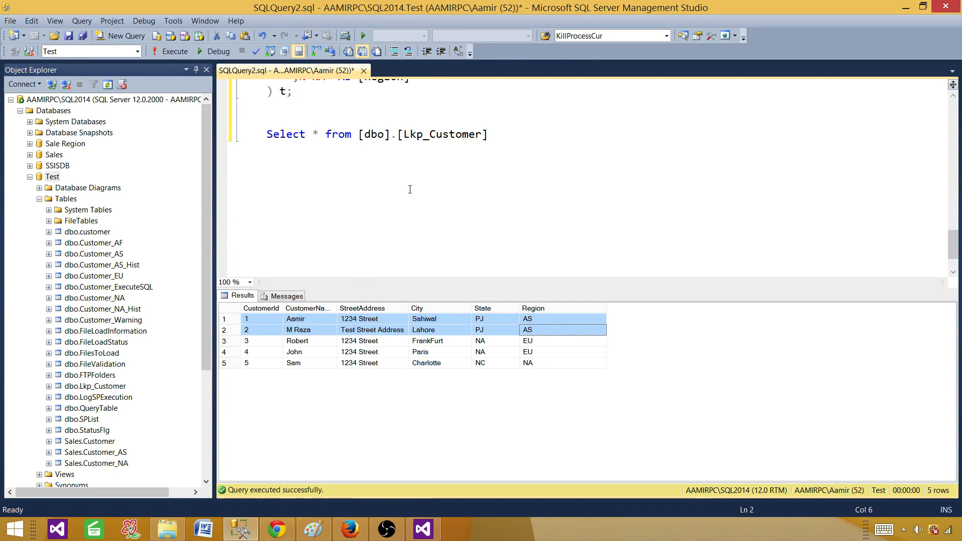
pyautogui.click(320, 133)
pyautogui.press('BackSpace')
pyautogui.write('Cust')
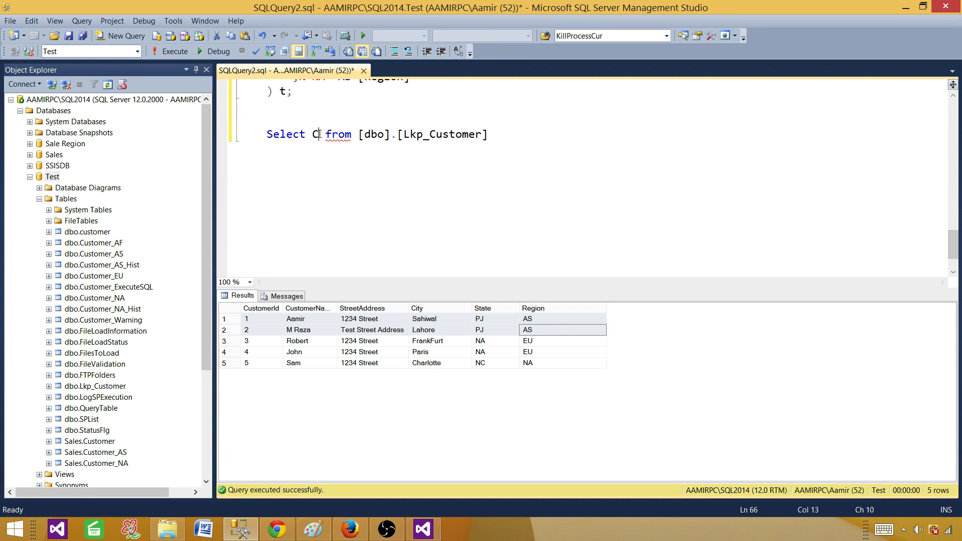
pyautogui.write('omerIdl')
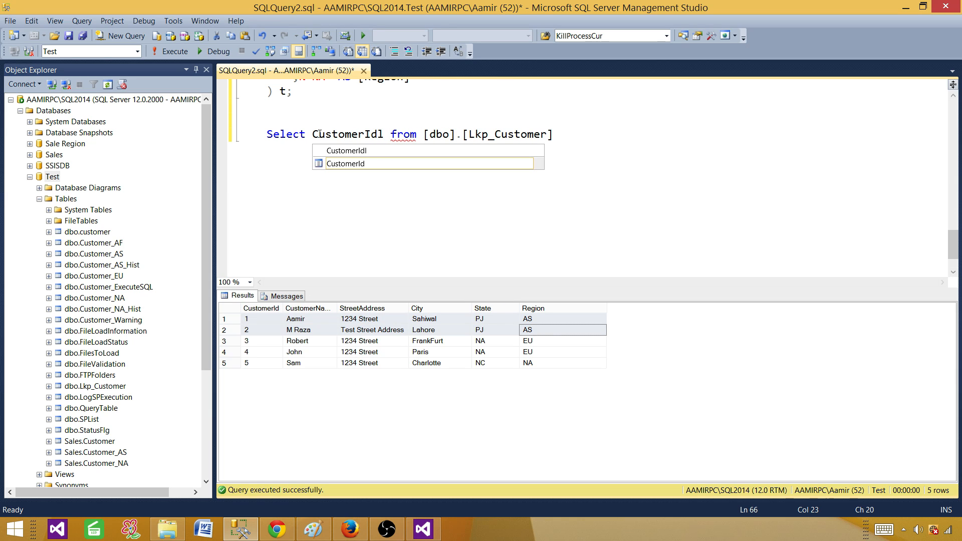
pyautogui.press('BackSpace')
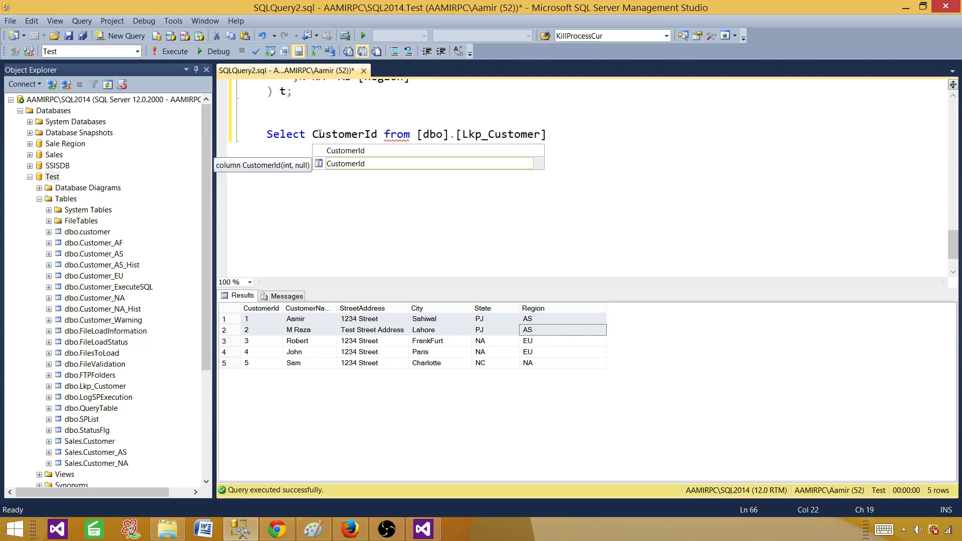
pyautogui.write(',Cu')
pyautogui.write('stomerName,C')
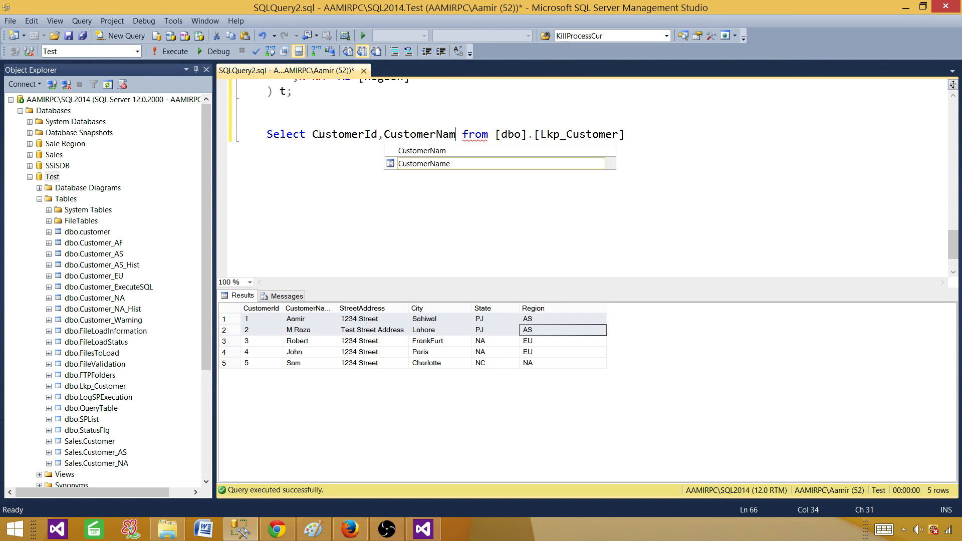
pyautogui.press('BackSpace')
pyautogui.write('Region')
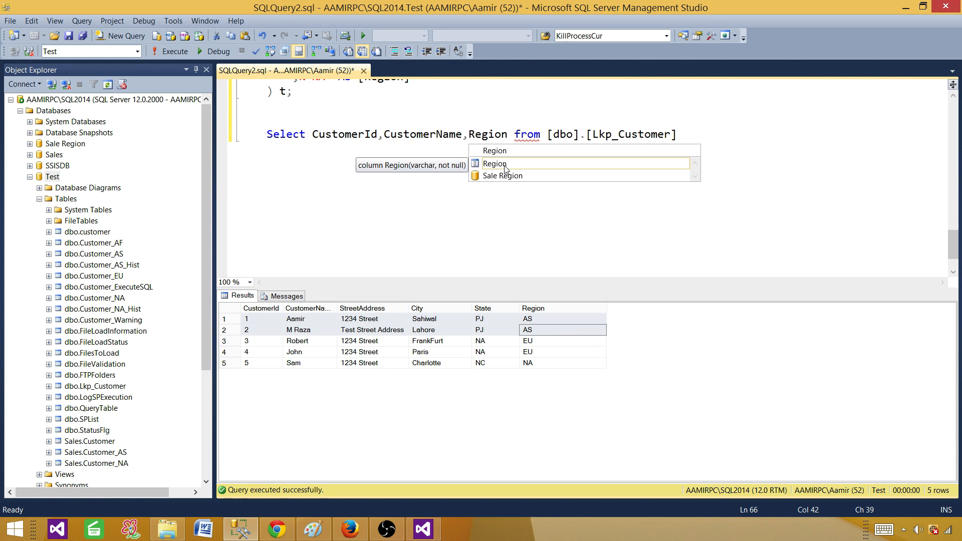
pyautogui.click(783, 133)
pyautogui.moveTo(783, 132); pyautogui.dragTo(203, 107)
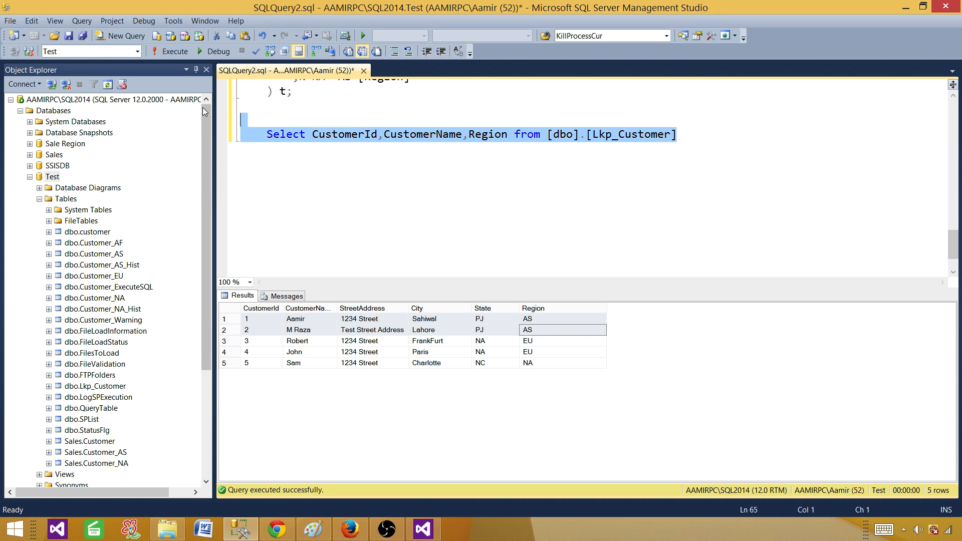
pyautogui.click(171, 51)
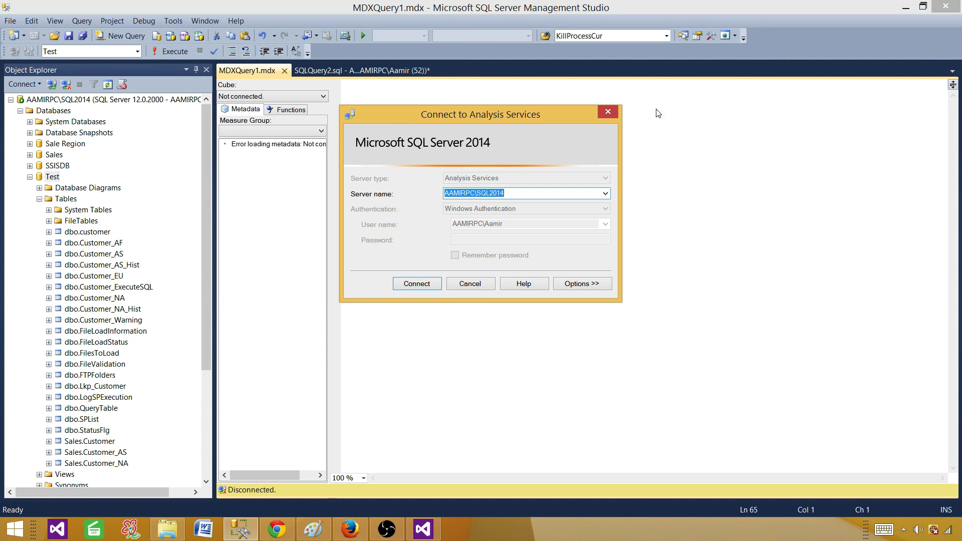
pyautogui.click(477, 282)
pyautogui.click(339, 70)
# Run the selected Lkp_Customer query and copy its text.
pyautogui.click(171, 51)
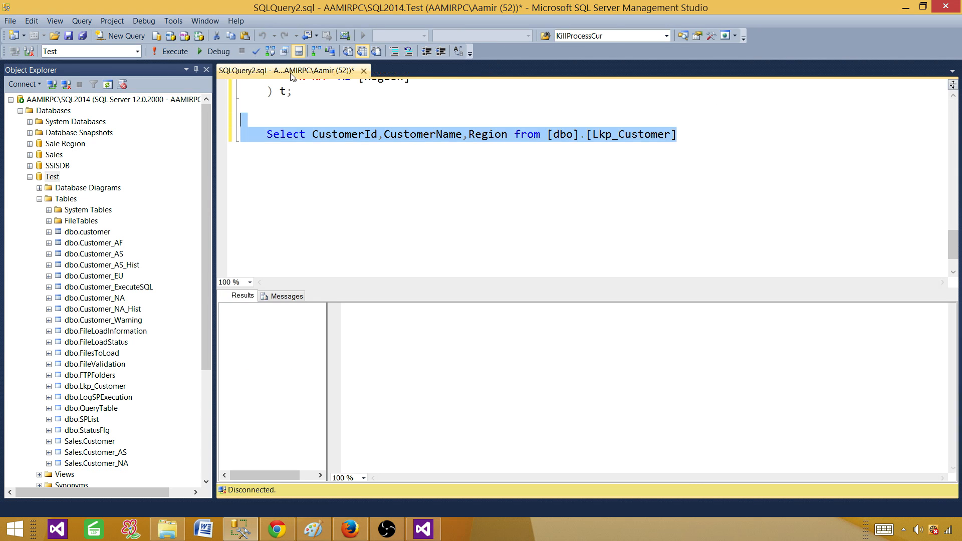
pyautogui.rightClick(335, 138)
pyautogui.click(353, 159)
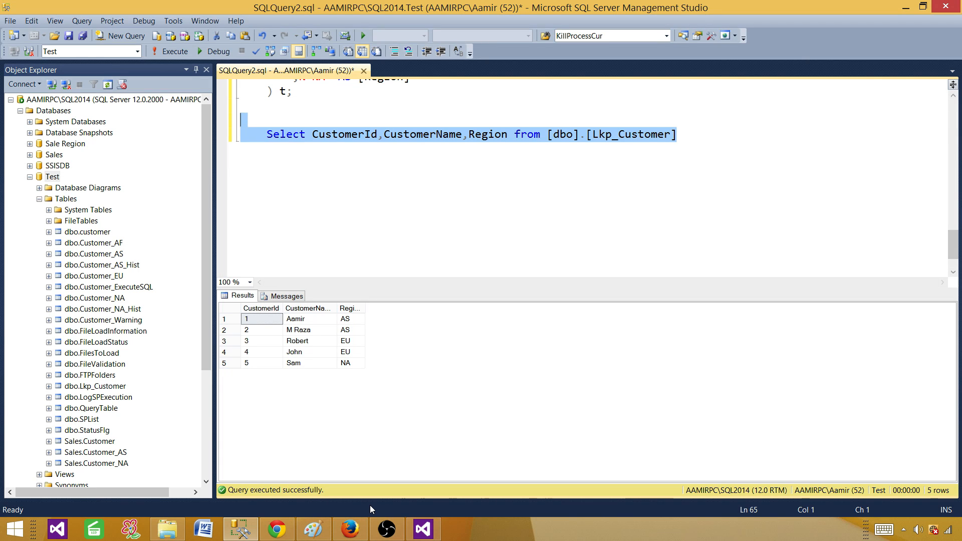
# Back in Visual Studio, paste the copied query as the Lookup's SQL query and remove the blank space before Select.
pyautogui.moveTo(415, 535)
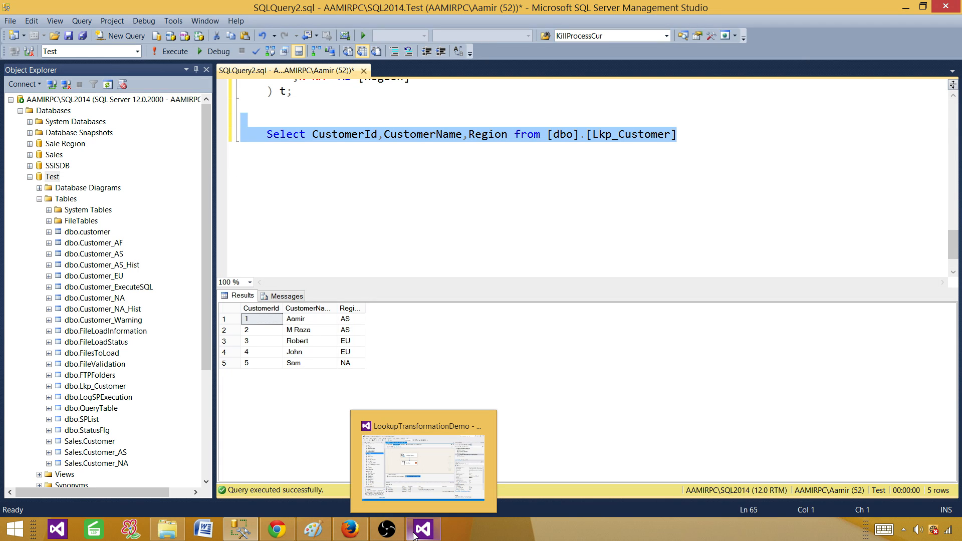
pyautogui.click(424, 468)
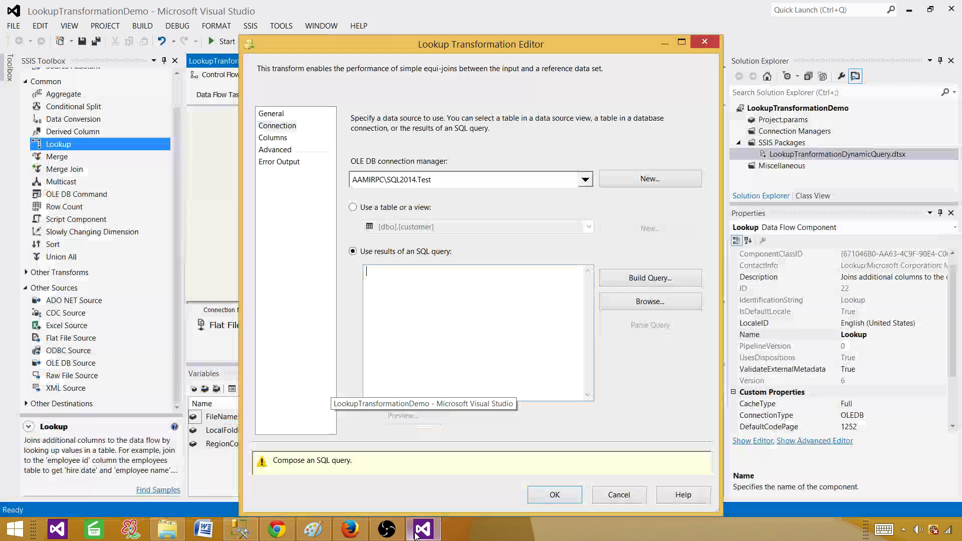
pyautogui.click(408, 277)
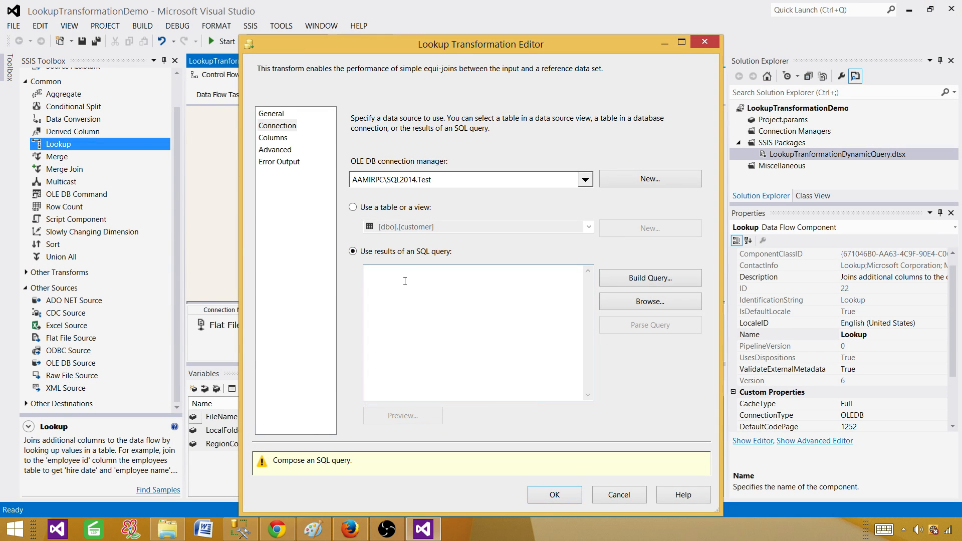
pyautogui.rightClick(405, 282)
pyautogui.click(316, 323)
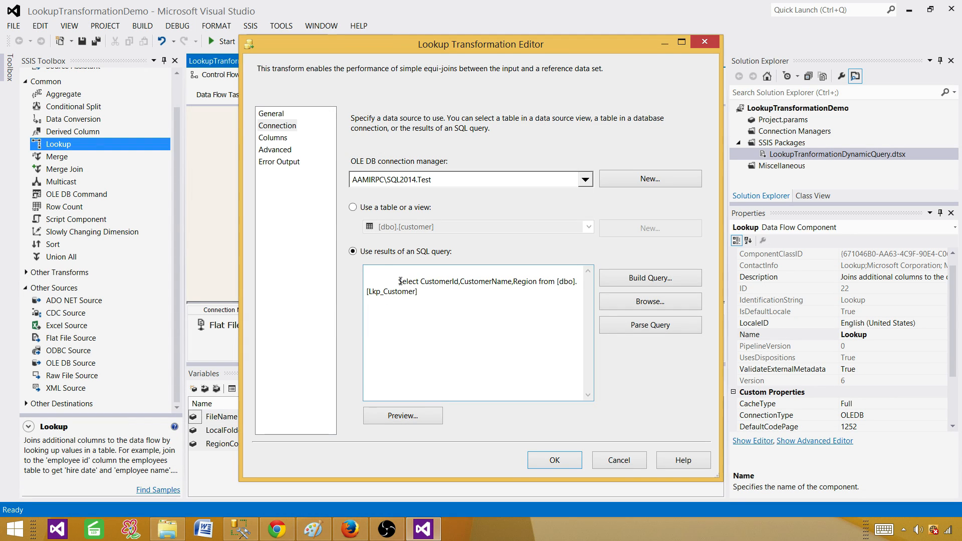
pyautogui.moveTo(400, 281); pyautogui.dragTo(366, 269)
pyautogui.press('Delete')
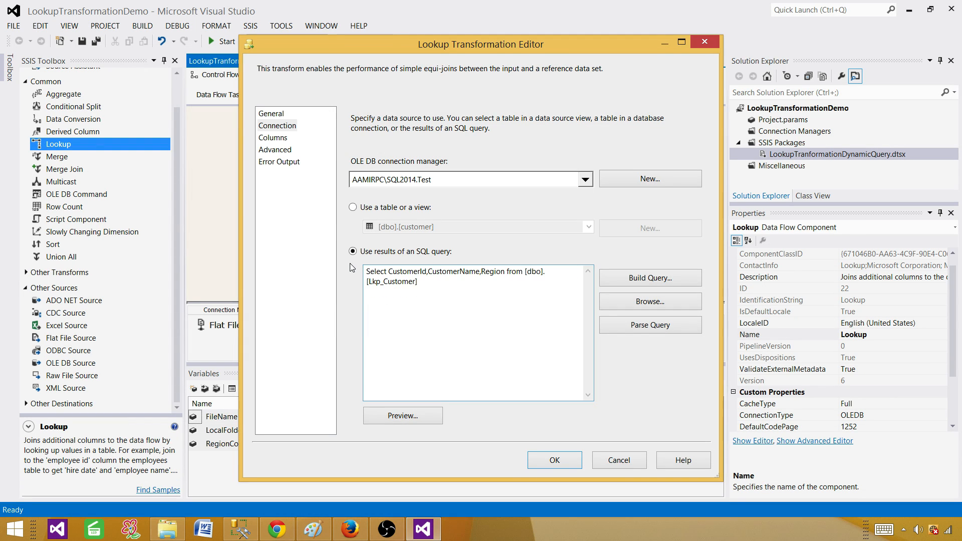
# Preview the rows returned by the Lookup's SQL query and close the preview.
pyautogui.click(447, 284)
pyautogui.hotkey('ctrl', 'a')
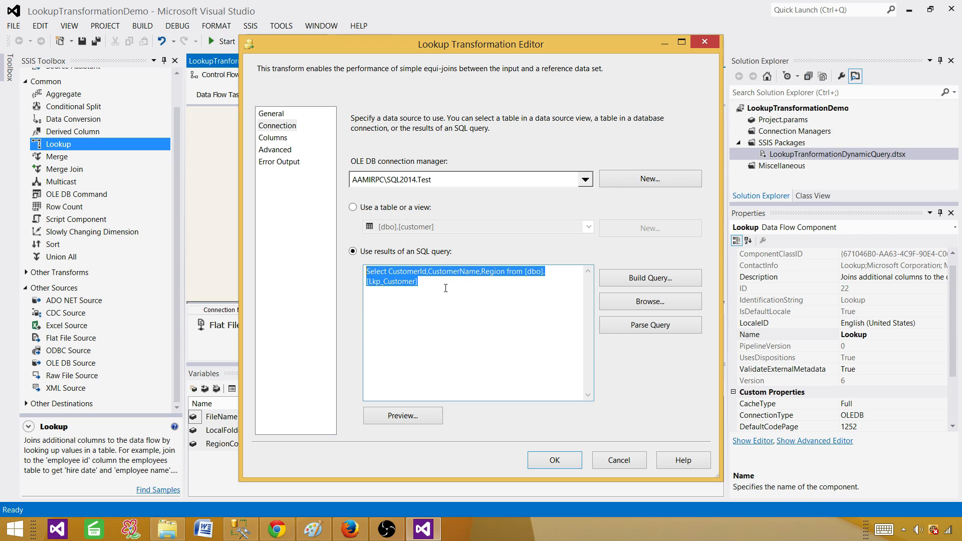
pyautogui.click(445, 281)
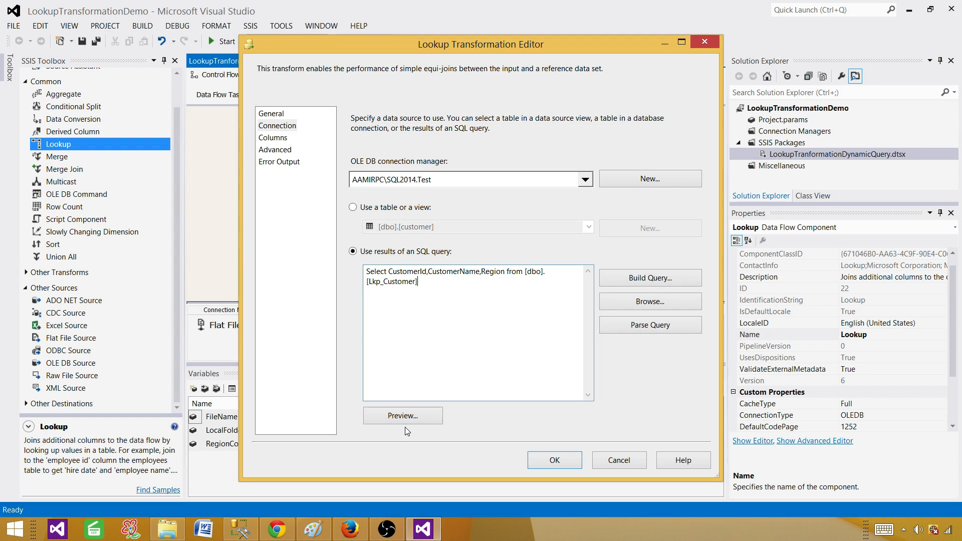
pyautogui.click(423, 416)
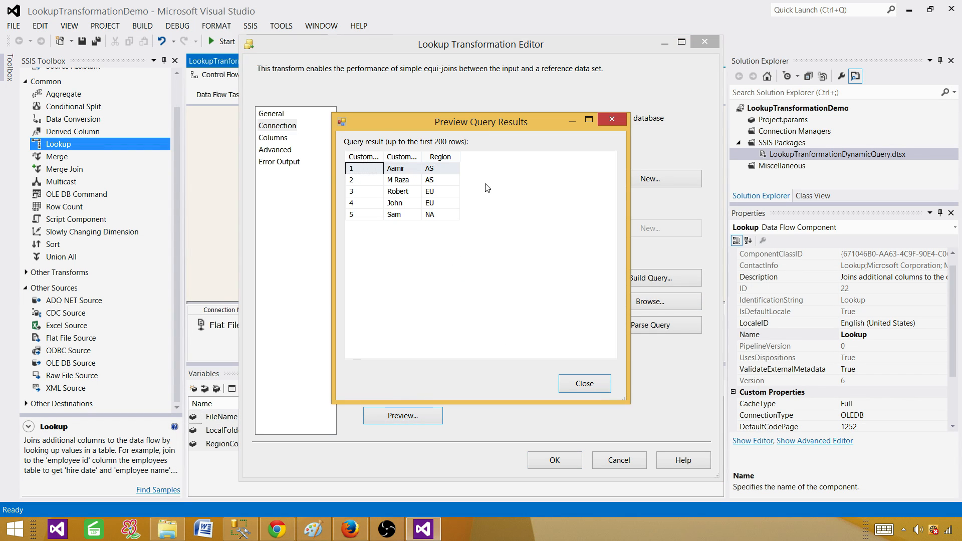
pyautogui.click(588, 385)
# Preview the Lookup's query with the filter where Region='AS' added, and remove the filter again.
pyautogui.click(479, 301)
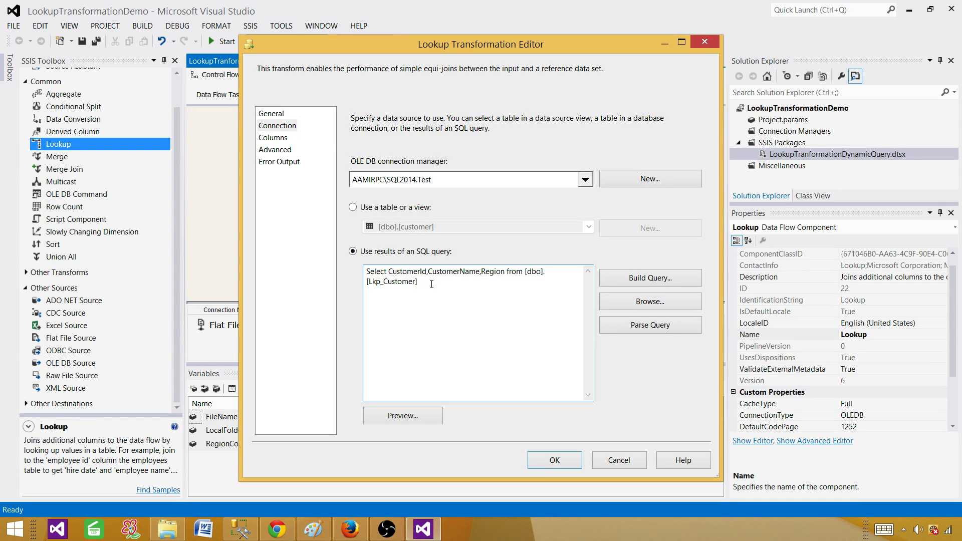
pyautogui.write("here Region='AS")
pyautogui.click(401, 416)
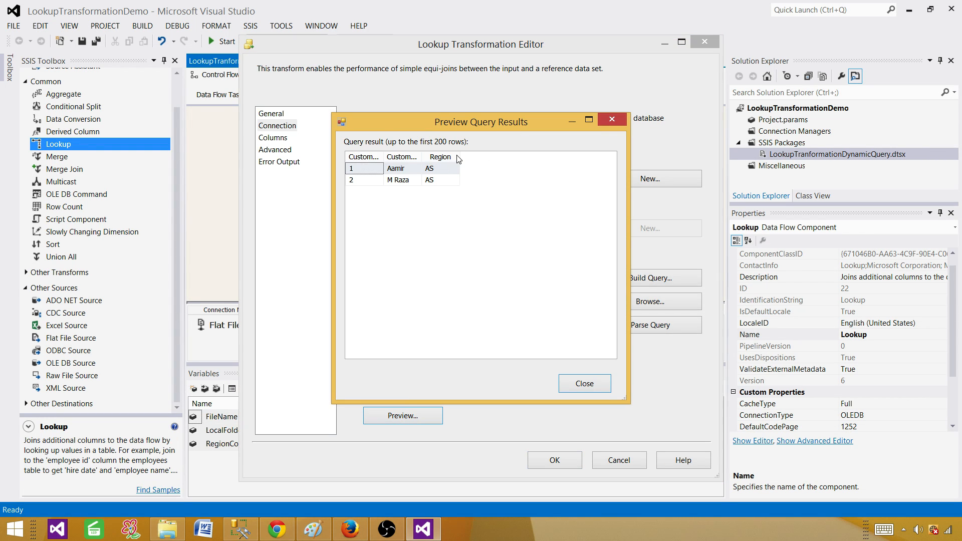
pyautogui.click(585, 383)
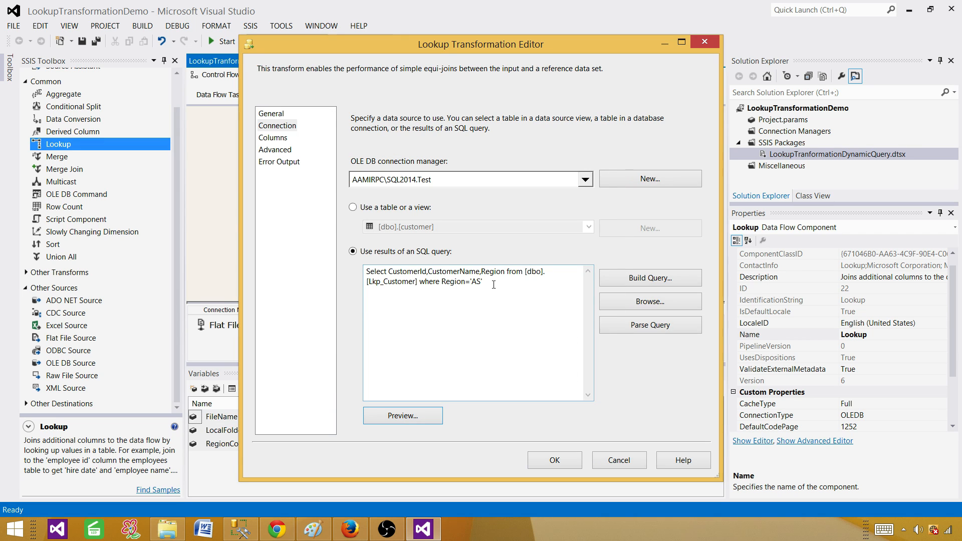
pyautogui.moveTo(494, 285); pyautogui.dragTo(420, 282)
pyautogui.press('Delete')
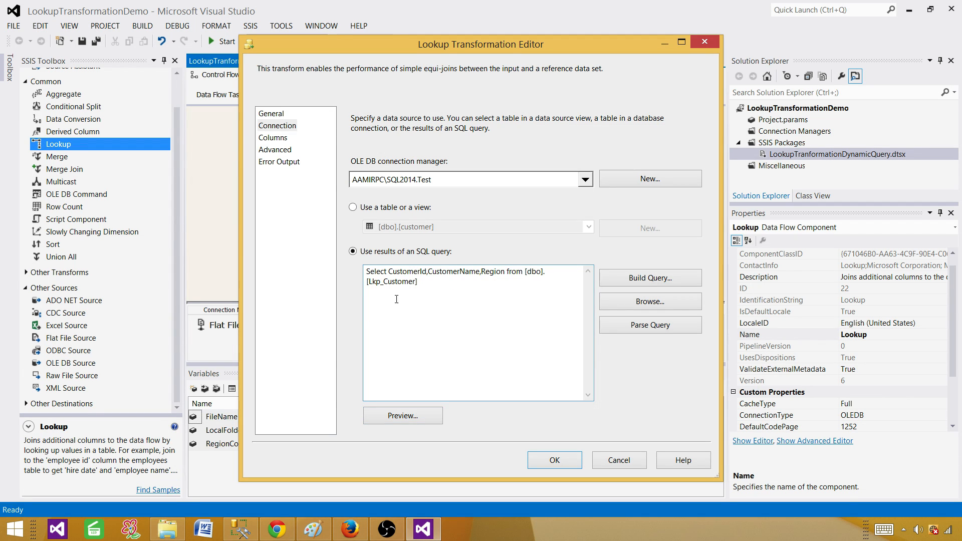
# Map CustomerName to CustomerName and CustomerRegion to Region in the Lookup, return CustomerId as a new column, and accept the settings.
pyautogui.click(272, 137)
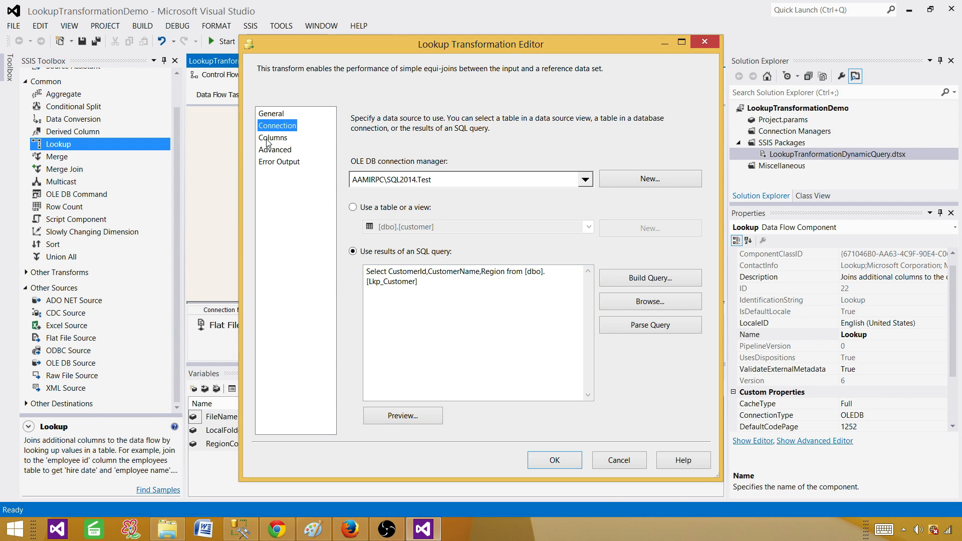
pyautogui.moveTo(456, 193)
pyautogui.mouseDown()
pyautogui.moveTo(585, 194)
pyautogui.moveTo(597, 204)
pyautogui.mouseUp()
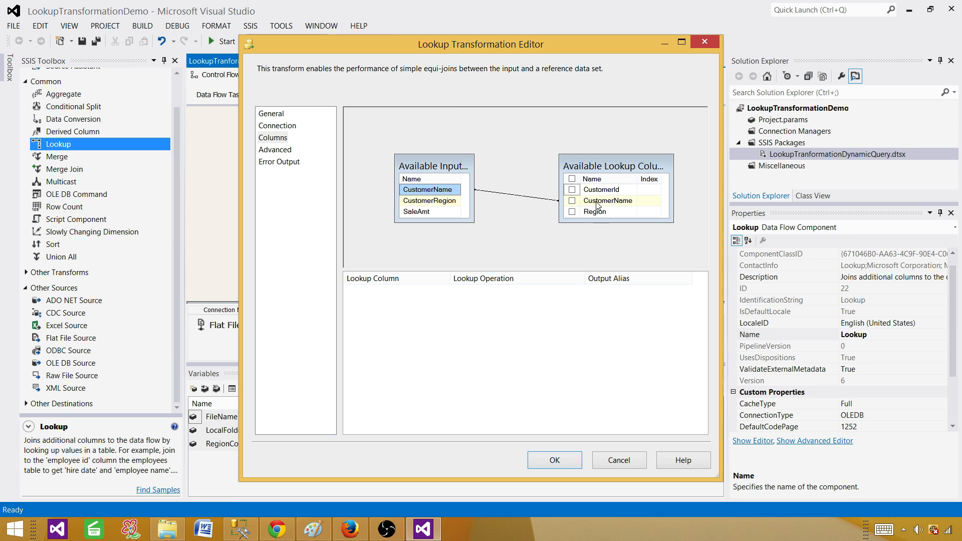
pyautogui.moveTo(444, 203); pyautogui.dragTo(593, 213)
pyautogui.click(572, 189)
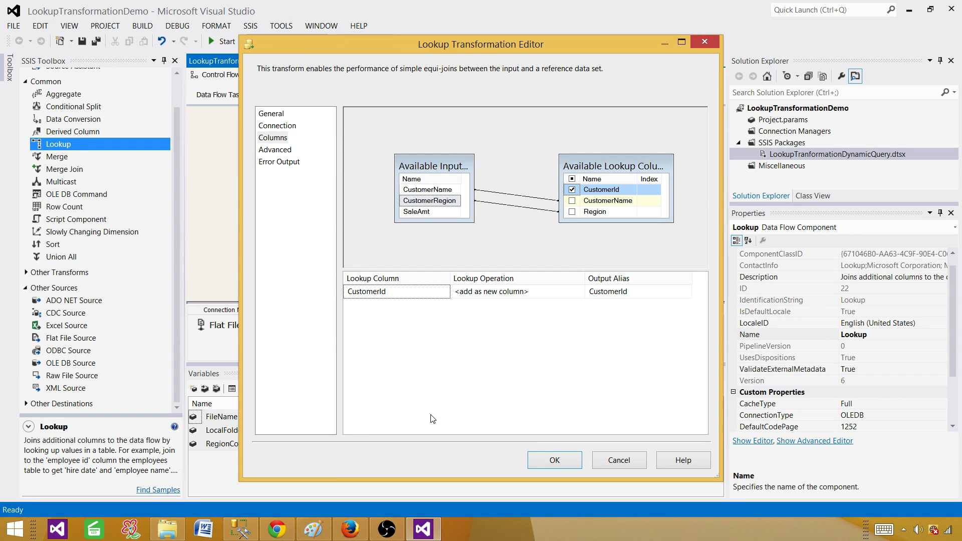
pyautogui.click(553, 459)
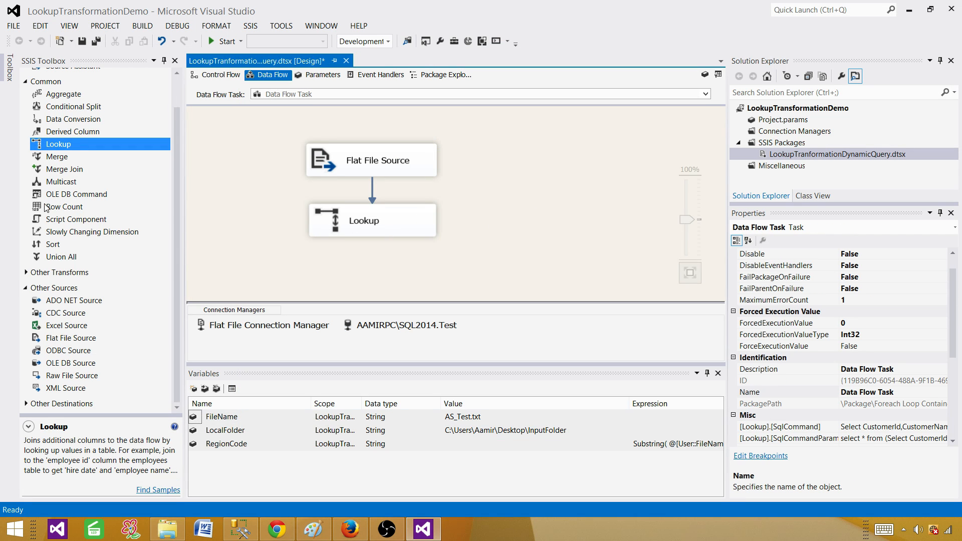
# Add an OLE DB Destination below the Lookup and connect the Lookup Match Output to it.
pyautogui.click(29, 82)
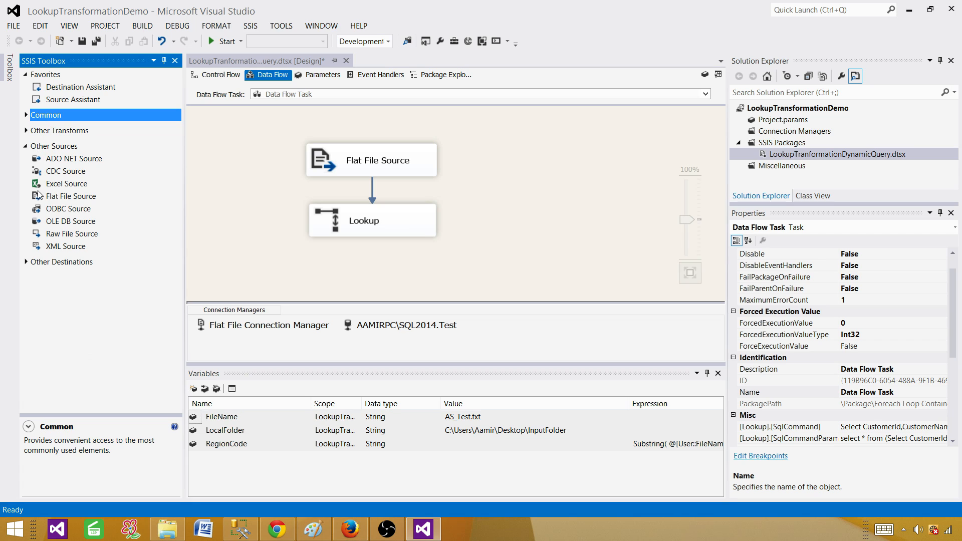
pyautogui.click(26, 146)
pyautogui.click(26, 161)
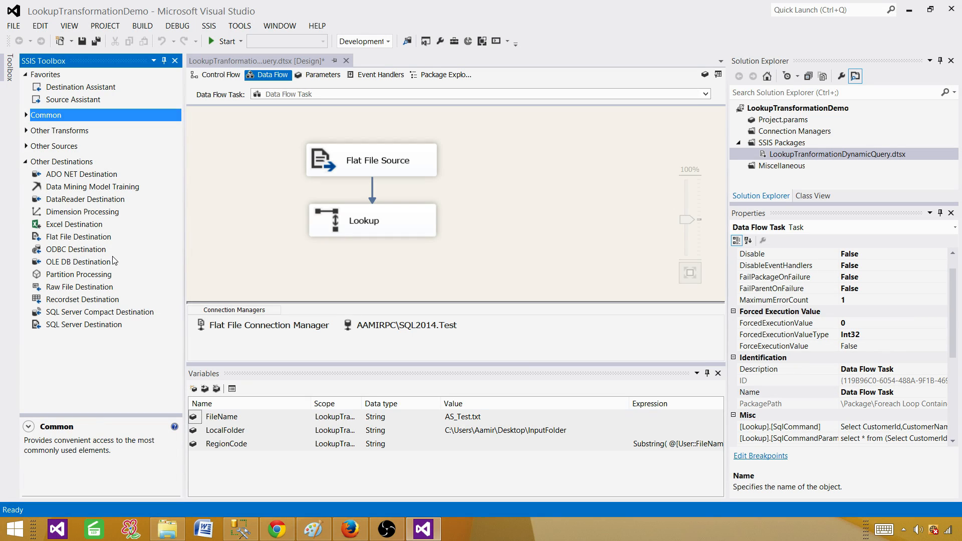
pyautogui.moveTo(87, 263); pyautogui.dragTo(308, 270)
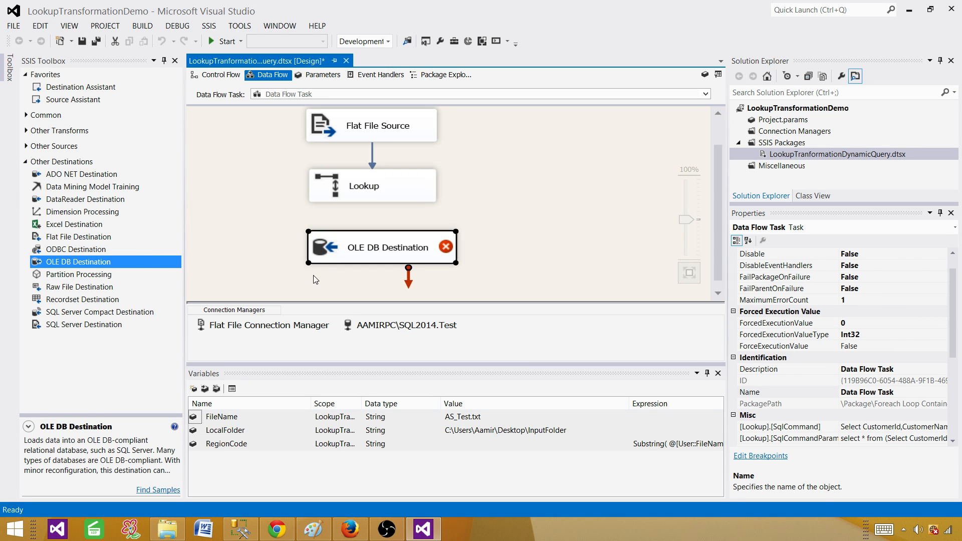
pyautogui.click(396, 194)
pyautogui.moveTo(383, 217); pyautogui.dragTo(380, 250)
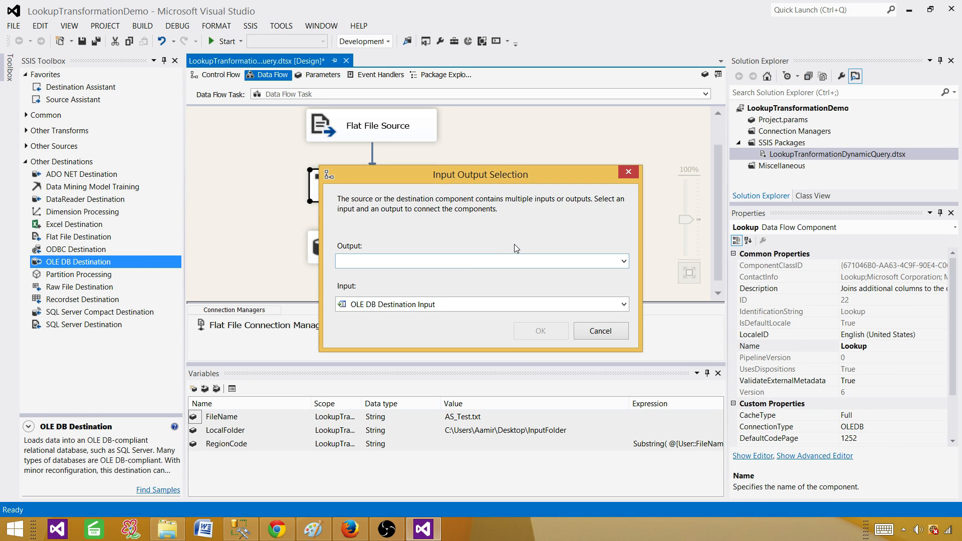
pyautogui.click(446, 265)
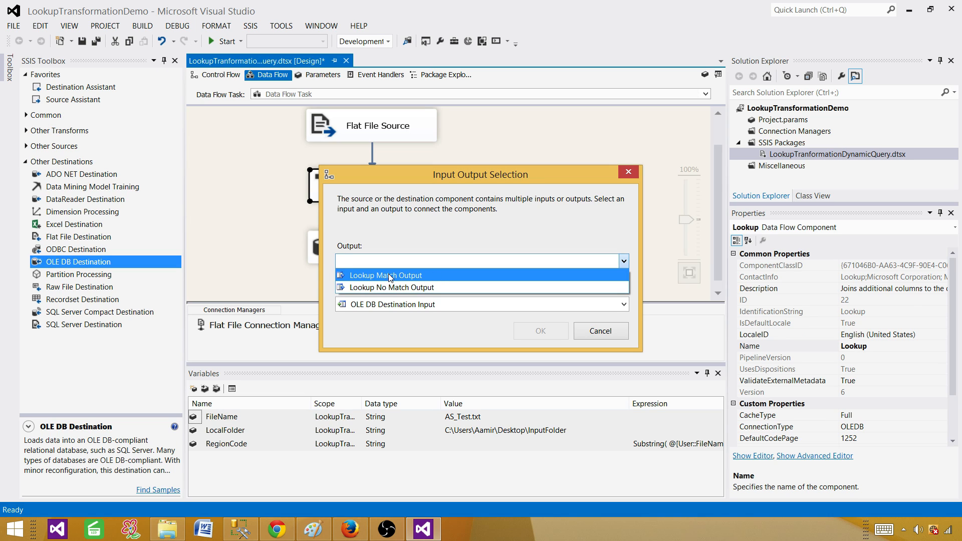
pyautogui.click(420, 276)
pyautogui.click(541, 333)
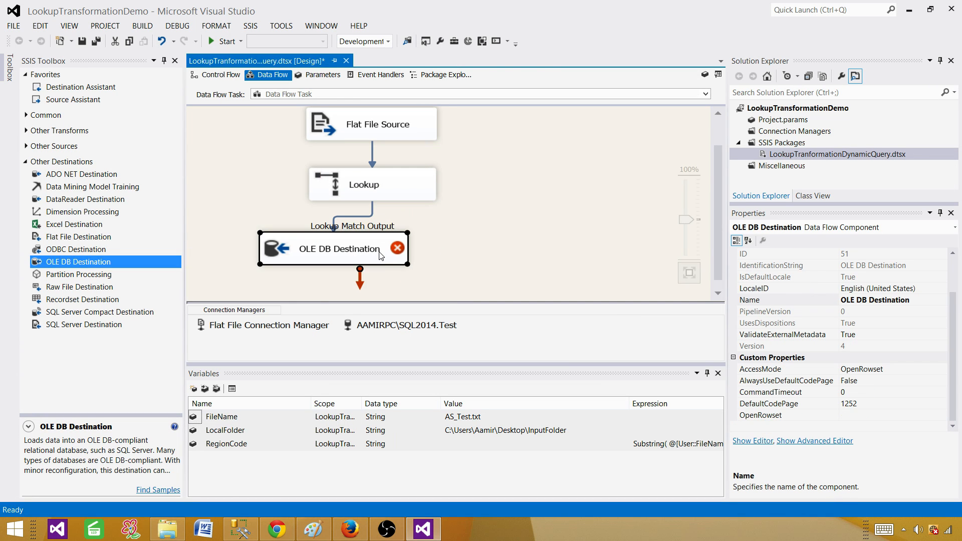
# Set the OLE DB Destination's table to [dbo].[Customer_Dst], map SaleAmt to SalesAmt, and accept the settings.
pyautogui.doubleClick(384, 256)
pyautogui.click(623, 257)
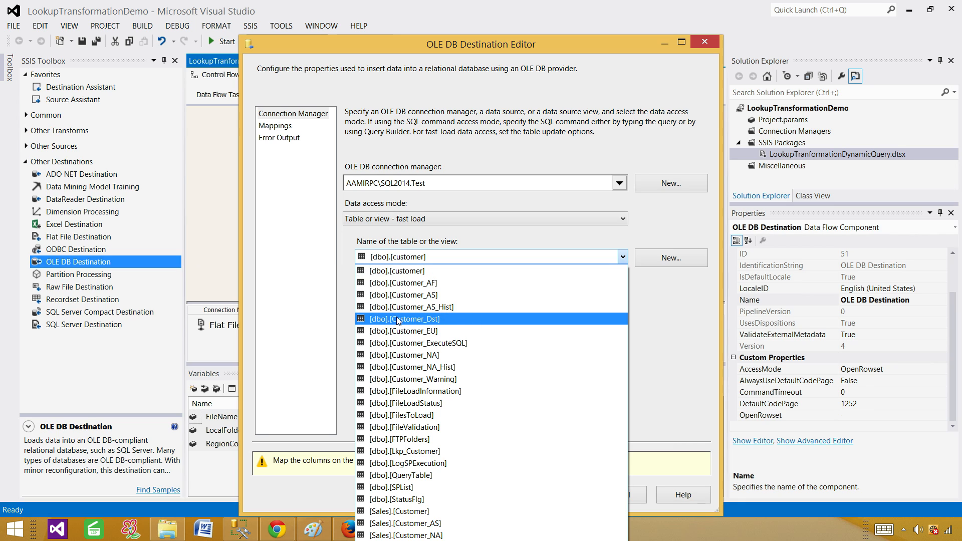
pyautogui.click(411, 319)
pyautogui.click(274, 125)
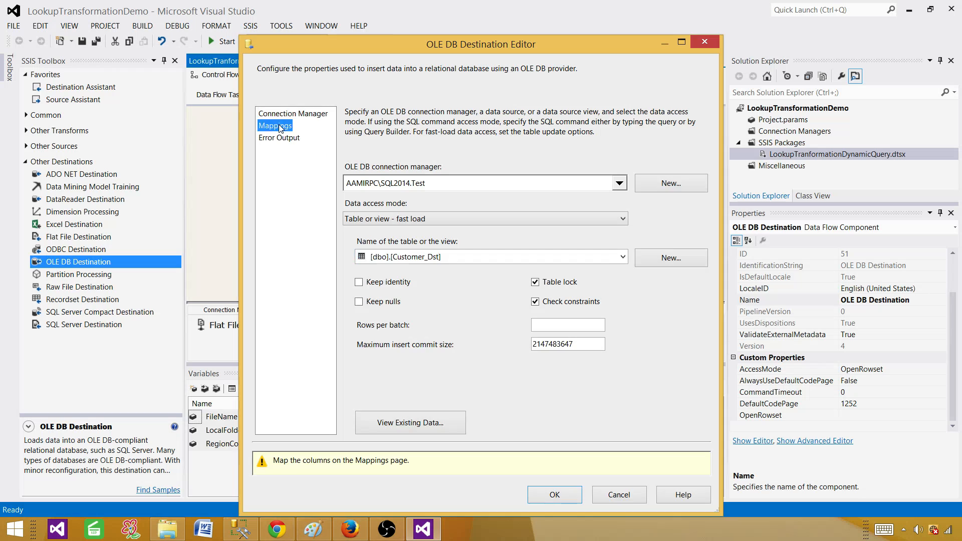
pyautogui.click(443, 308)
pyautogui.click(455, 309)
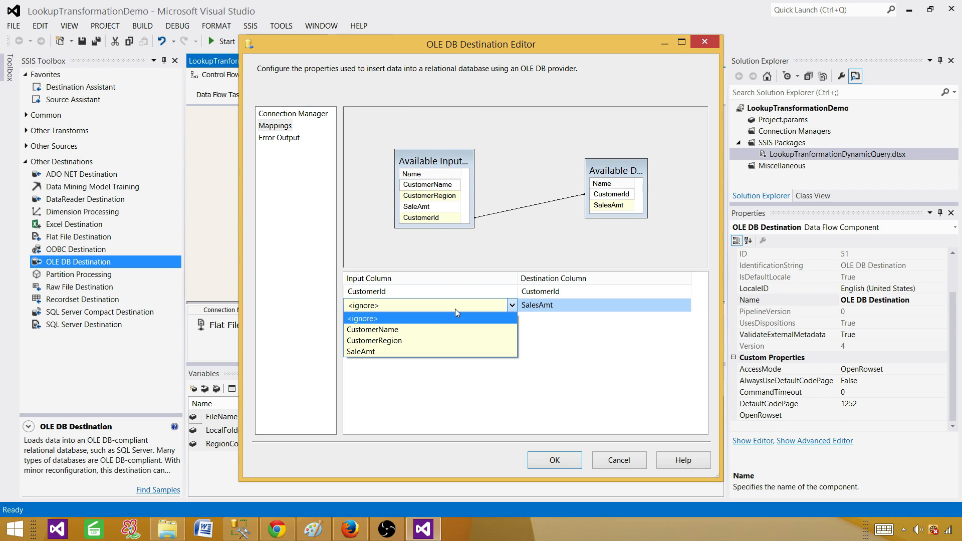
pyautogui.click(427, 352)
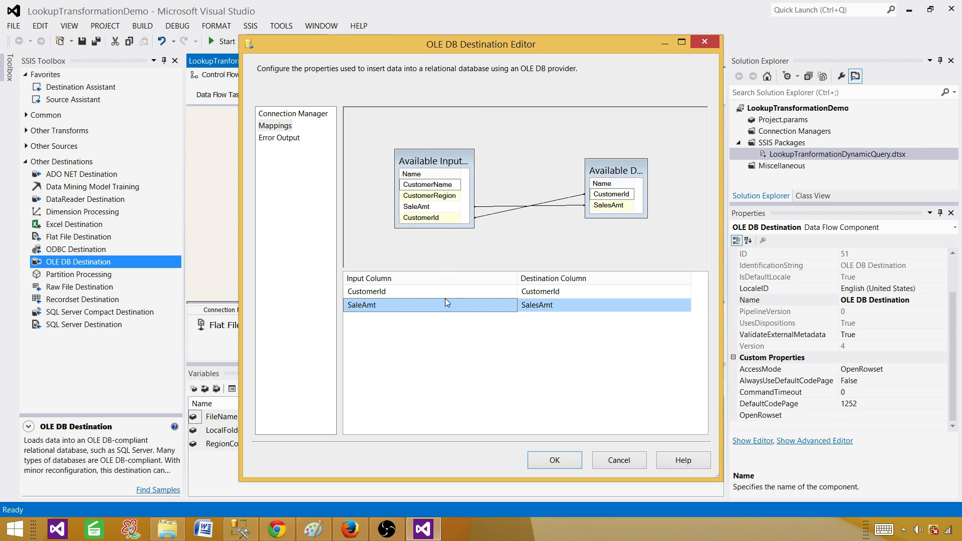
pyautogui.click(564, 467)
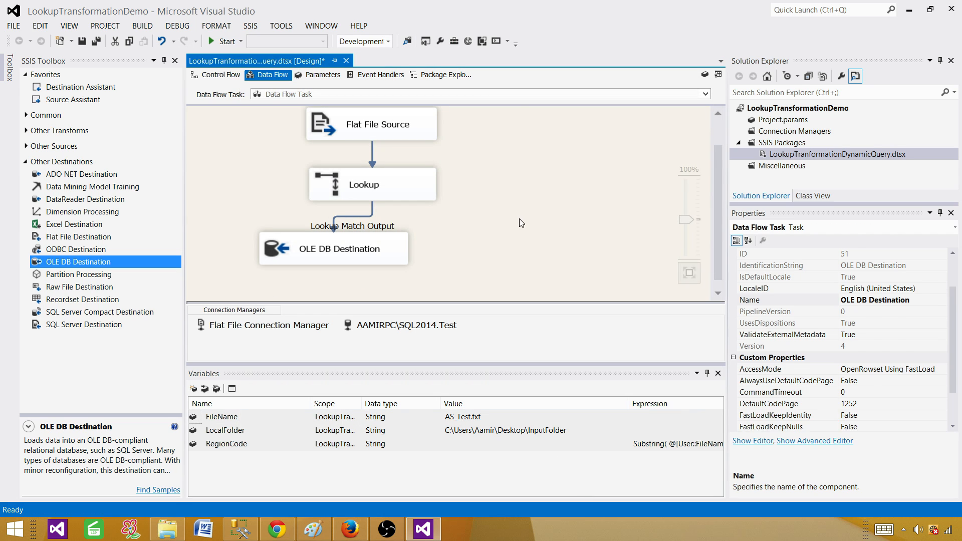
# Add a Multicast beside the OLE DB Destination and connect the Lookup No Match Output to it.
pyautogui.click(25, 161)
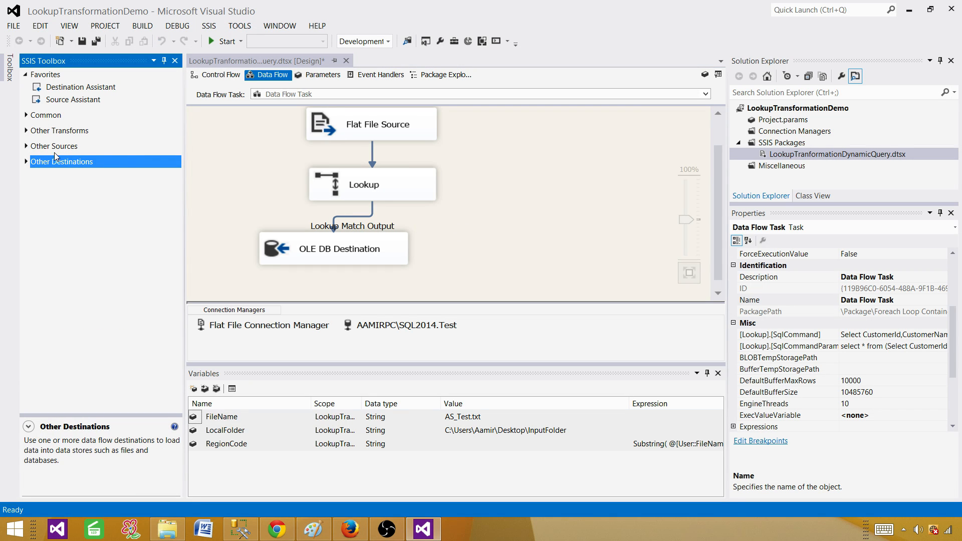
pyautogui.click(26, 116)
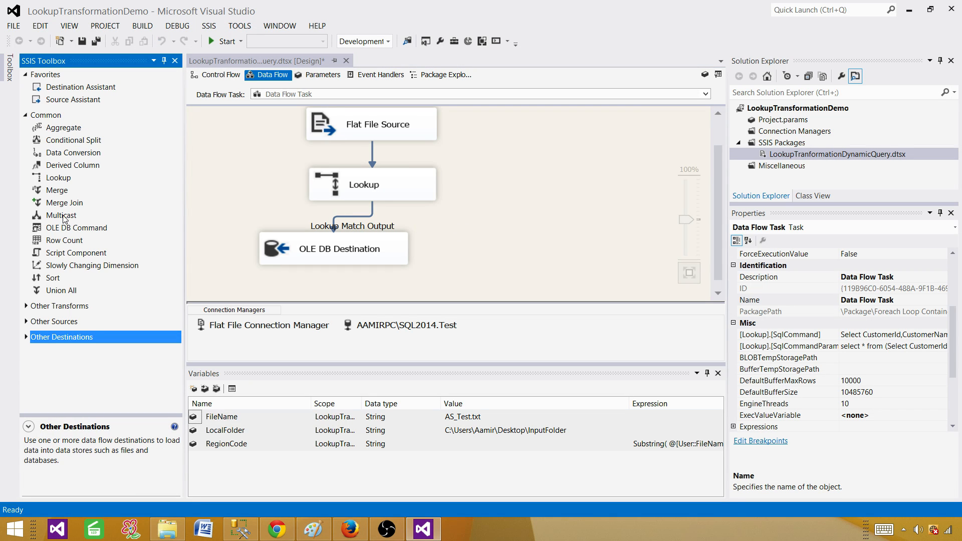
pyautogui.moveTo(63, 216); pyautogui.dragTo(482, 208)
pyautogui.click(394, 194)
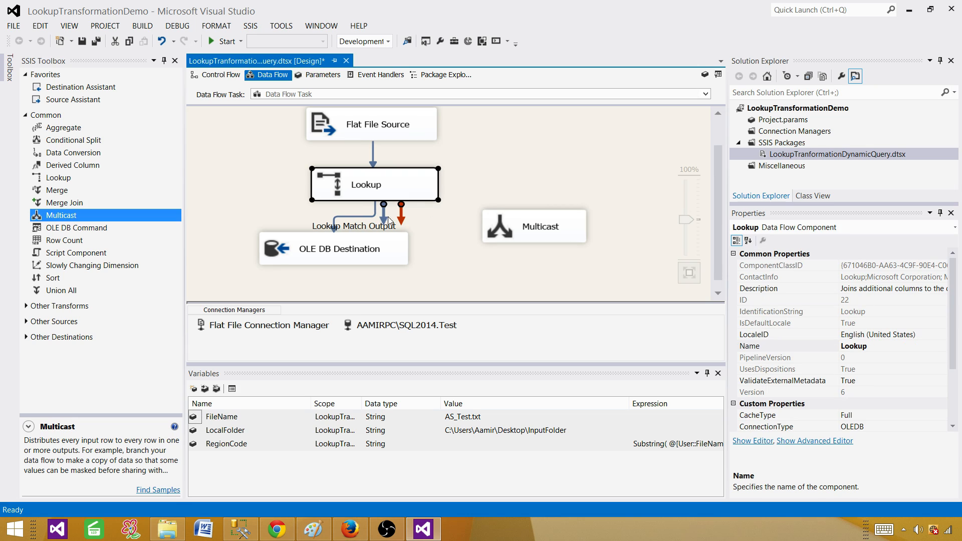
pyautogui.moveTo(387, 218); pyautogui.dragTo(594, 260)
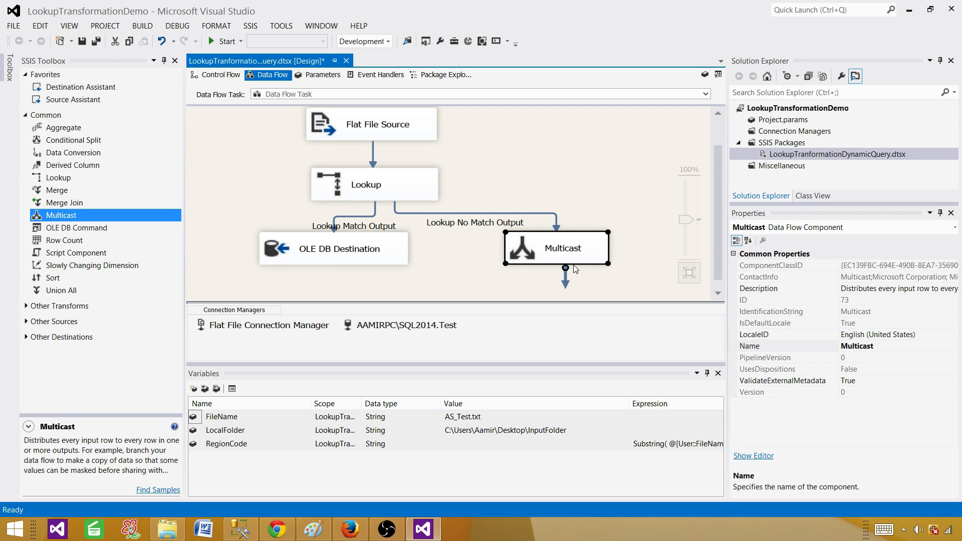
# Run the package and highlight the output message stating how many rows the Lookup cached.
pyautogui.click(489, 175)
pyautogui.scroll(2, 490, 175)
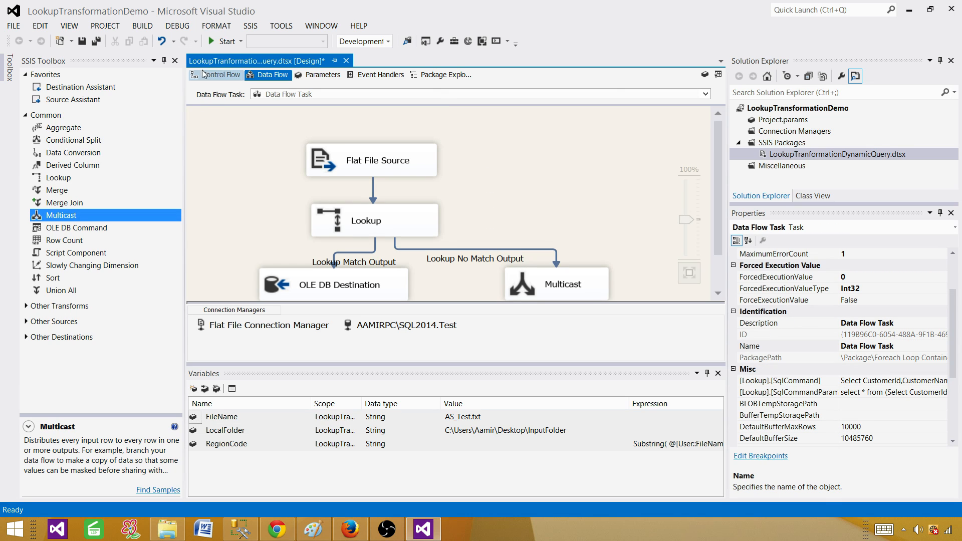
pyautogui.click(224, 41)
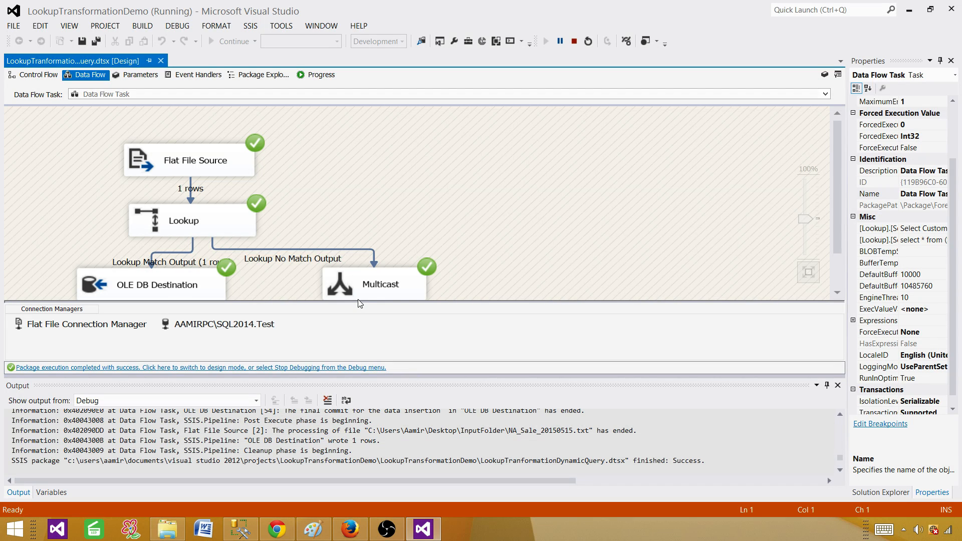
pyautogui.moveTo(359, 301); pyautogui.dragTo(362, 255)
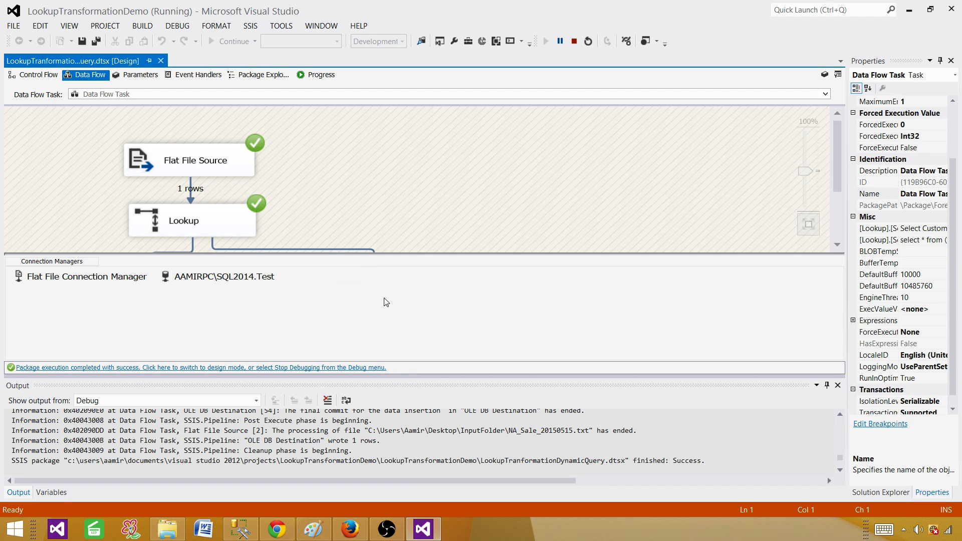
pyautogui.click(393, 450)
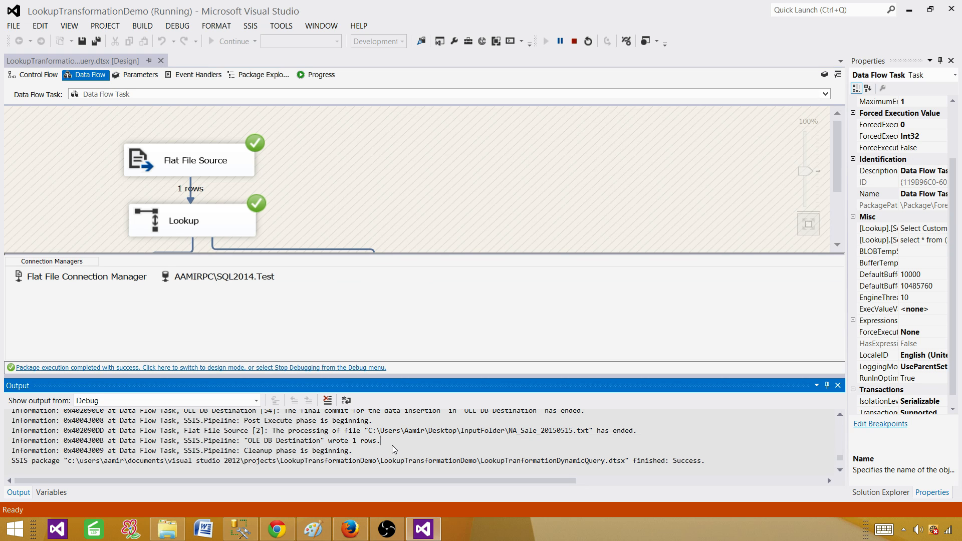
pyautogui.scroll(3, 394, 449)
pyautogui.moveTo(381, 441); pyautogui.dragTo(239, 443)
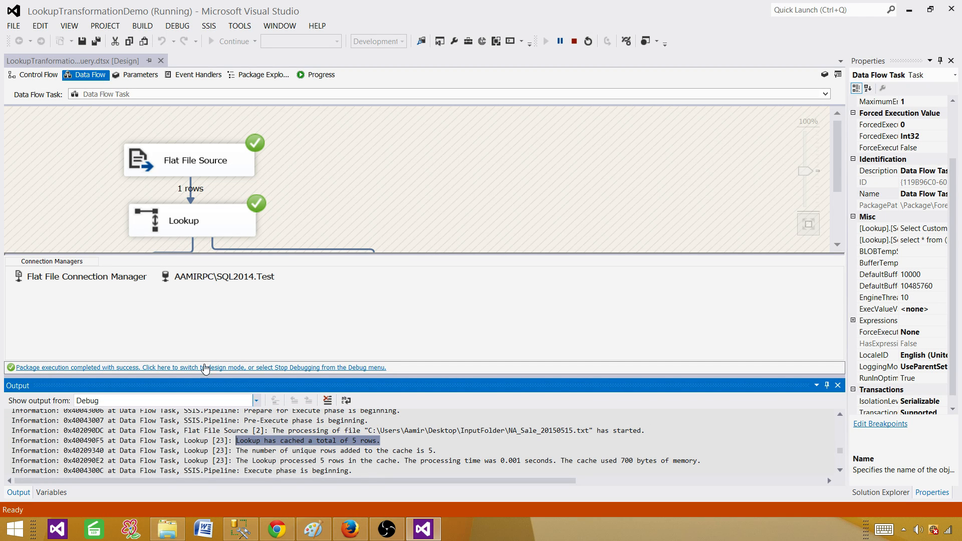
# Compare the Lookup's cached row count with the rows flowing to the OLE DB Destination and Multicast, and stop debugging.
pyautogui.click(364, 173)
pyautogui.scroll(-1, 374, 175)
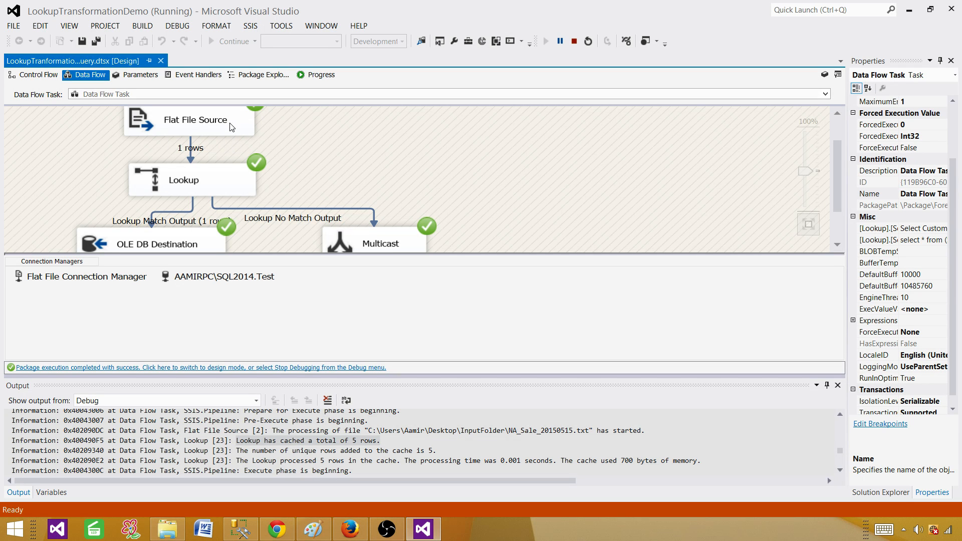
pyautogui.moveTo(396, 443); pyautogui.dragTo(238, 442)
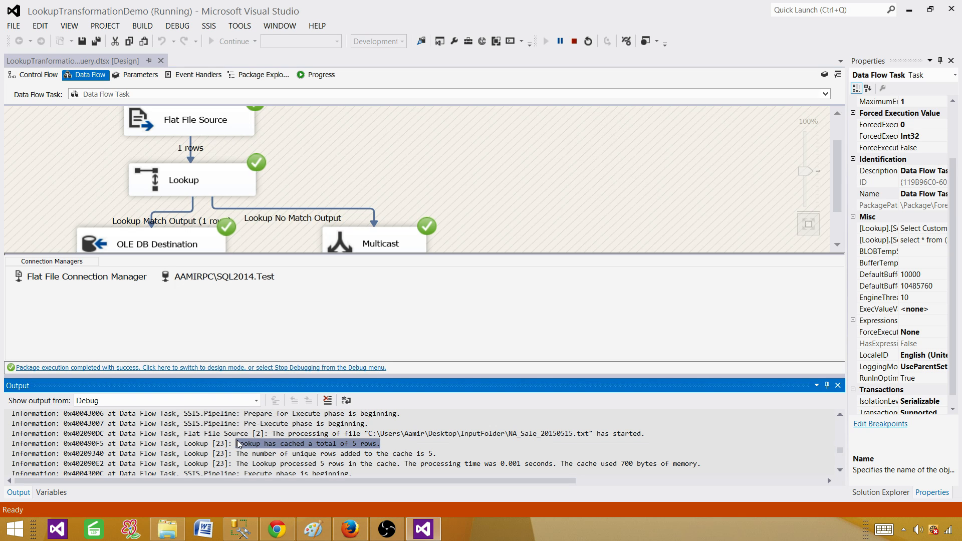
pyautogui.click(228, 180)
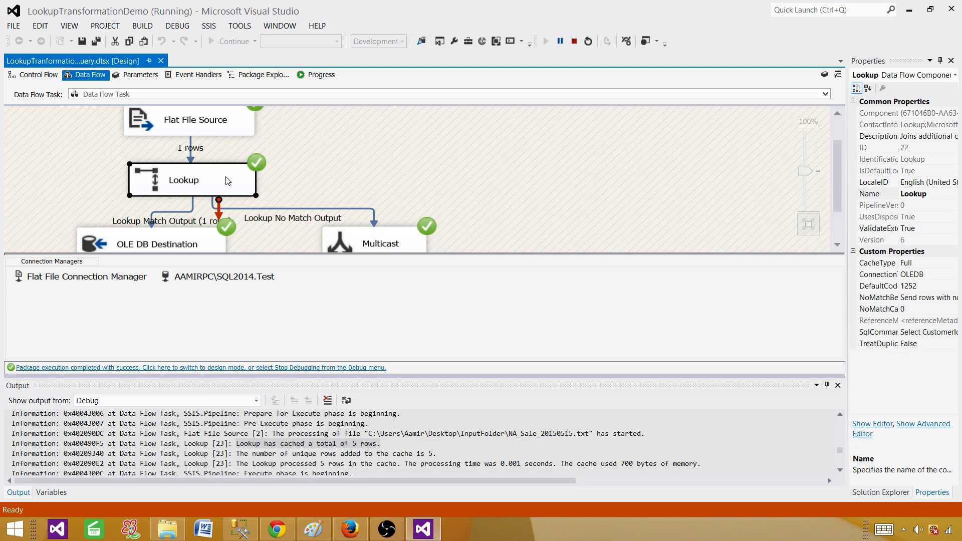
pyautogui.click(171, 244)
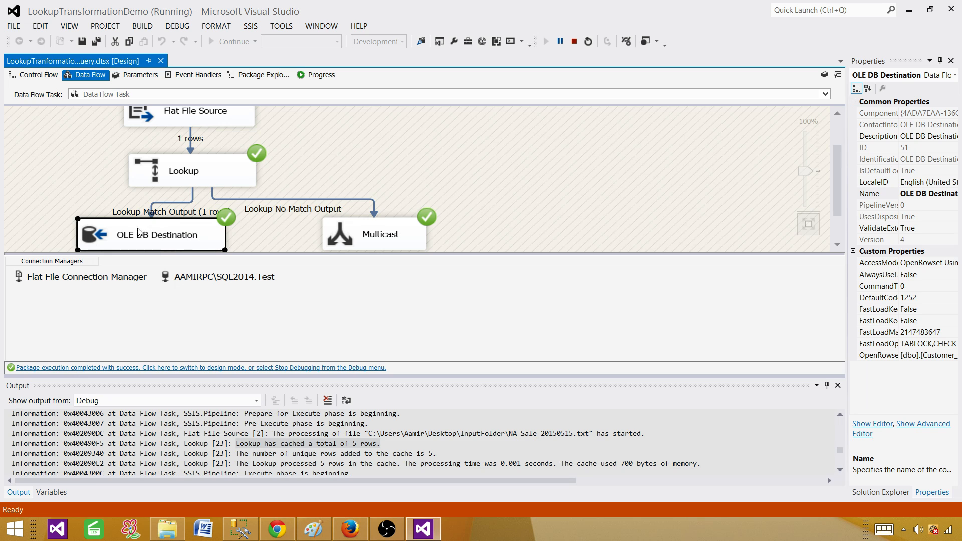
pyautogui.click(133, 231)
pyautogui.click(270, 232)
pyautogui.click(170, 246)
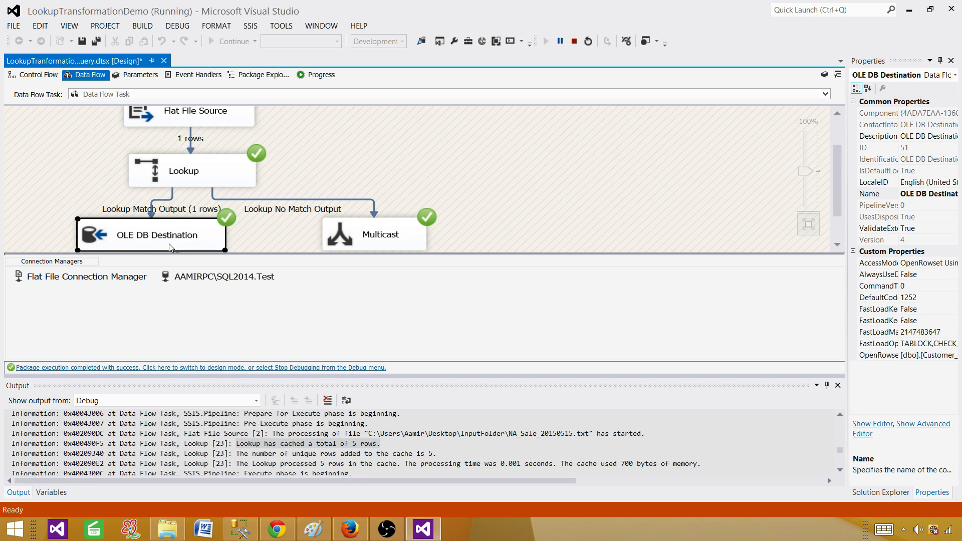
pyautogui.click(406, 211)
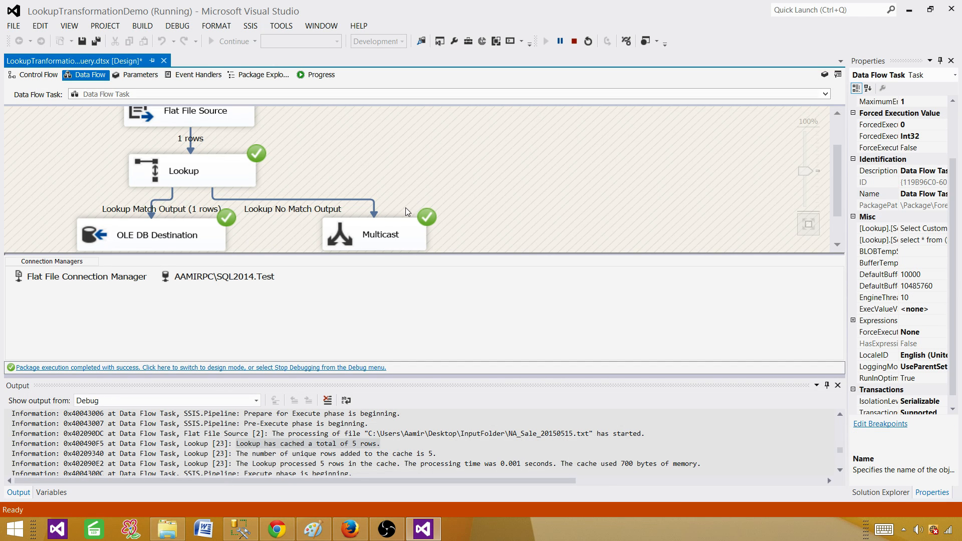
pyautogui.scroll(-1, 531, 176)
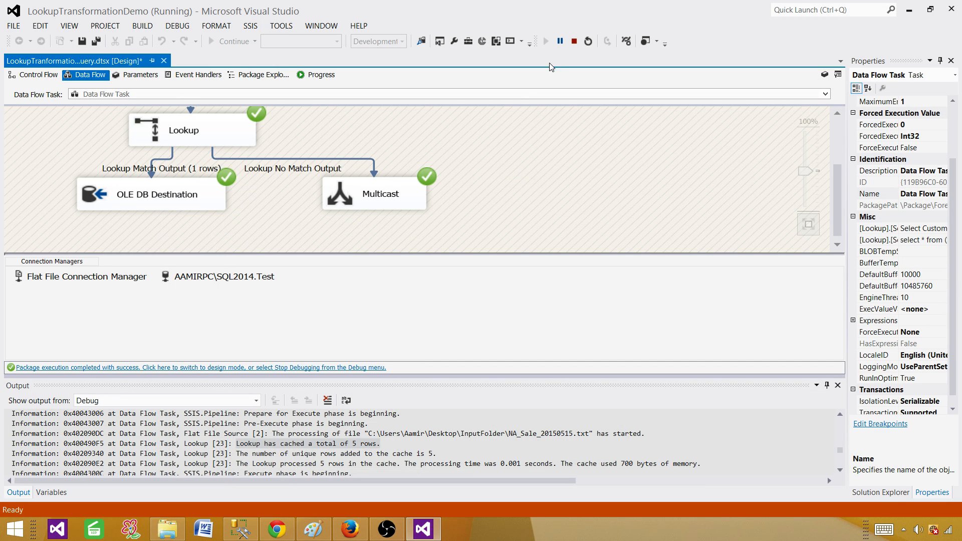
pyautogui.click(573, 42)
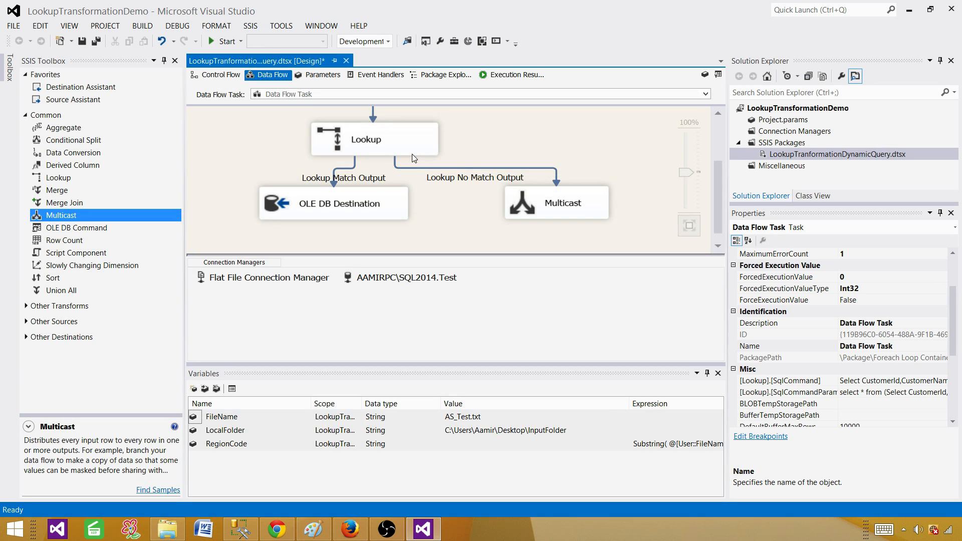
# Add the filter Where Region='NA' to the Lookup's SQL query, preview its rows, and accept the settings.
pyautogui.doubleClick(389, 145)
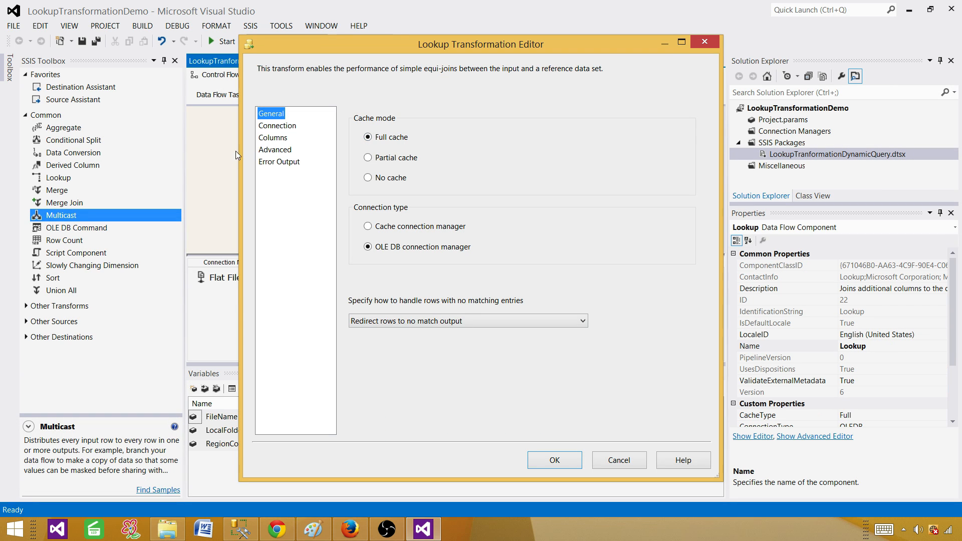
pyautogui.click(453, 288)
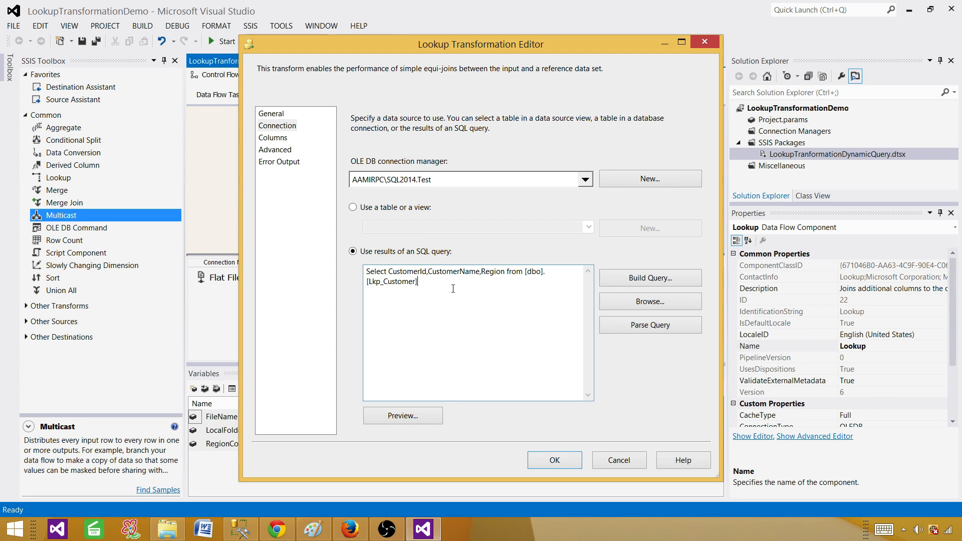
pyautogui.write("Where Region='NA")
pyautogui.click(424, 417)
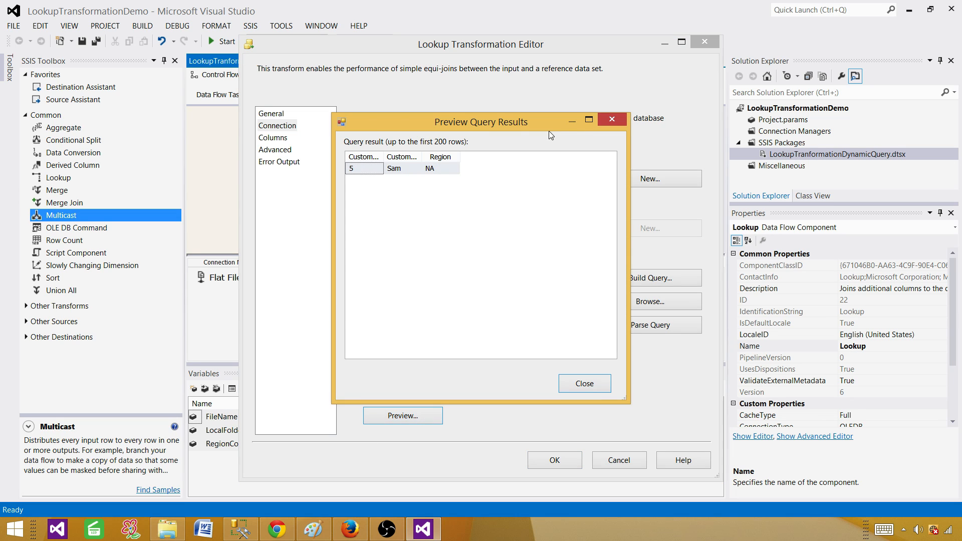
pyautogui.click(572, 383)
pyautogui.click(561, 461)
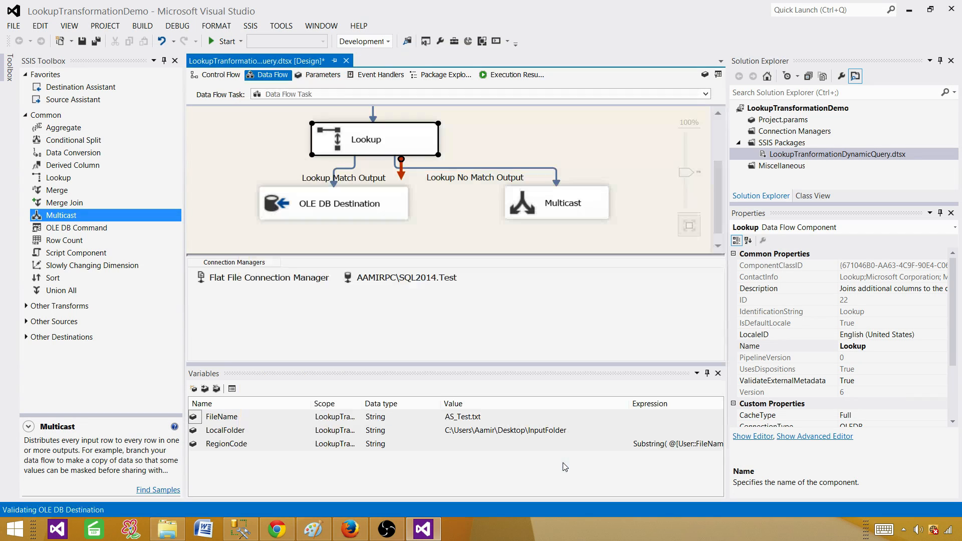
# Close the Variables window and run the package again with the filtered Lookup query.
pyautogui.click(229, 166)
pyautogui.scroll(2, 228, 166)
pyautogui.scroll(1, 229, 166)
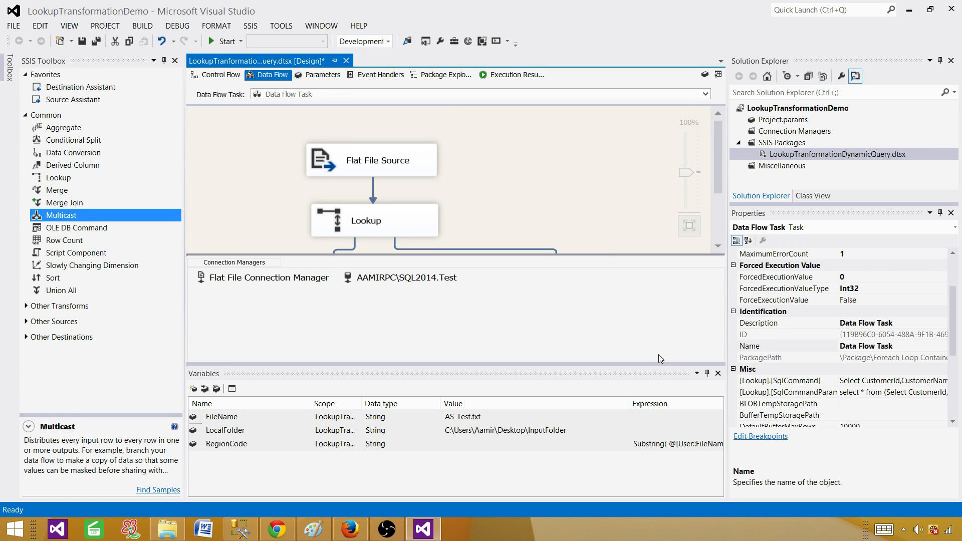
pyautogui.click(718, 374)
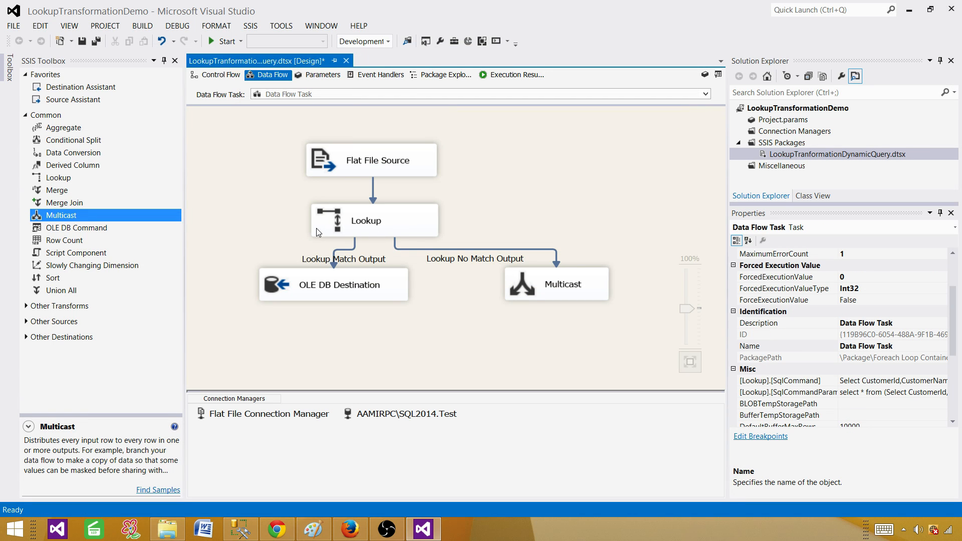
pyautogui.click(360, 173)
pyautogui.click(241, 155)
pyautogui.click(216, 42)
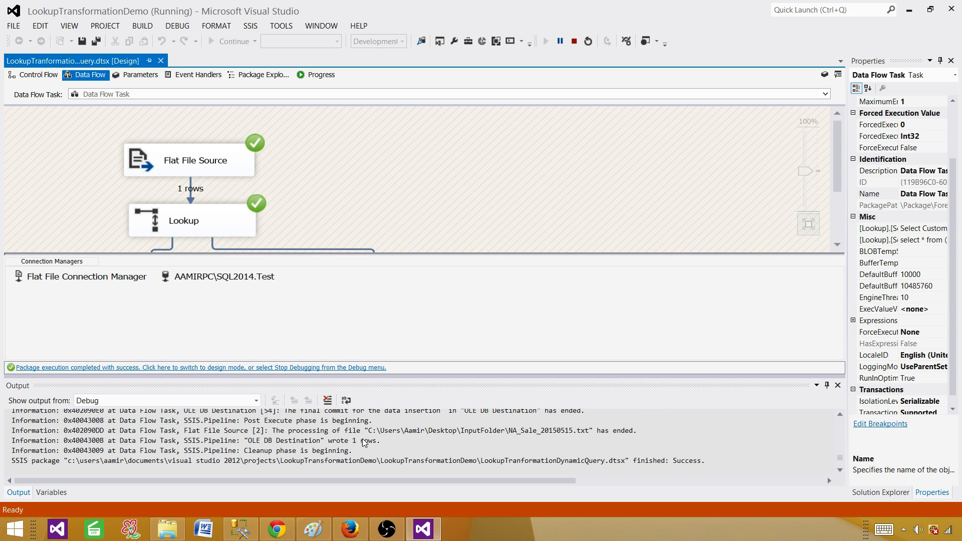
# Locate and highlight the Lookup's cached-rows message in the run output, and stop debugging.
pyautogui.click(368, 443)
pyautogui.scroll(1, 373, 445)
pyautogui.scroll(2, 372, 444)
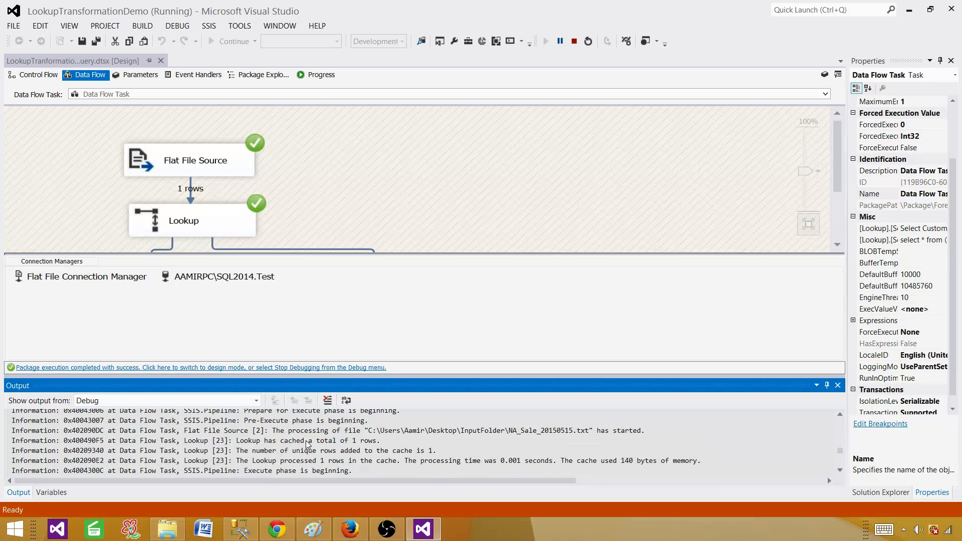
pyautogui.moveTo(381, 442); pyautogui.dragTo(237, 441)
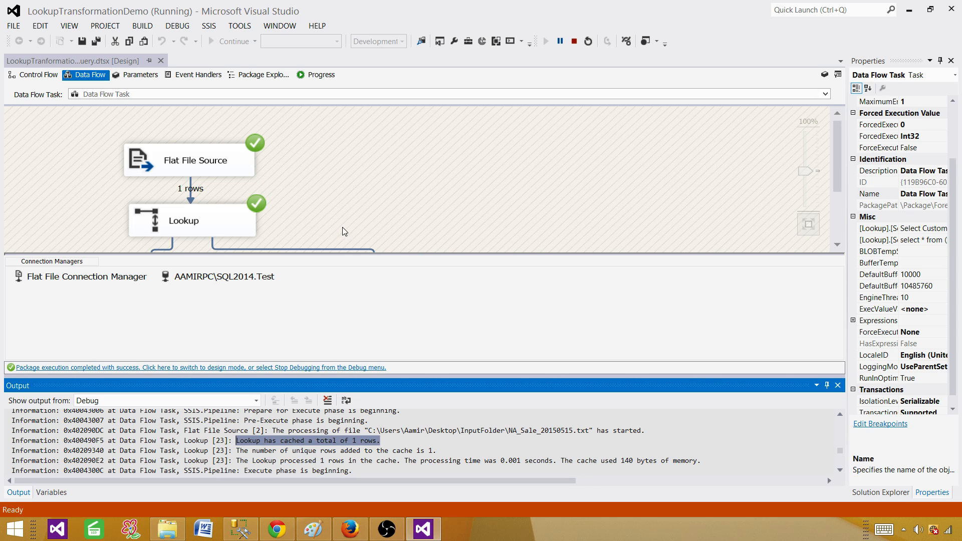
pyautogui.click(459, 200)
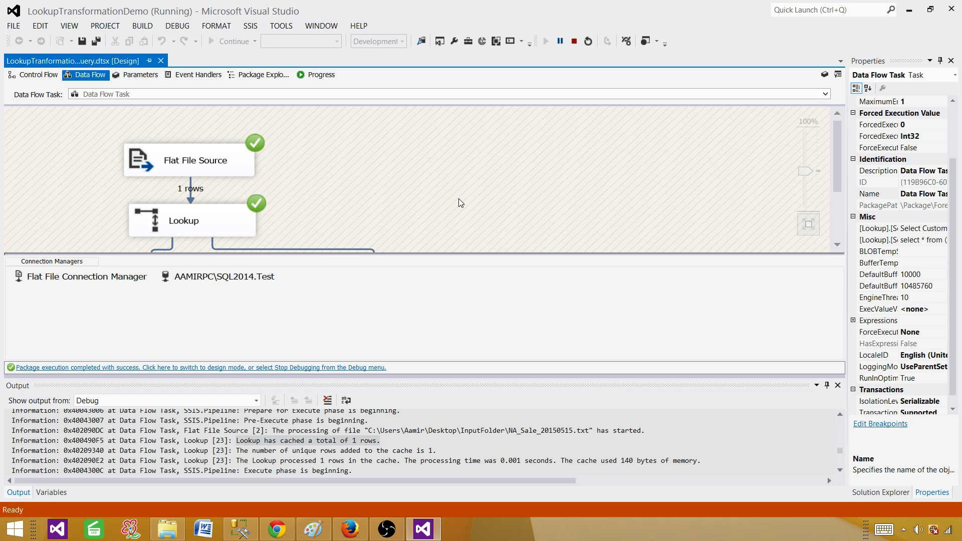
pyautogui.click(382, 441)
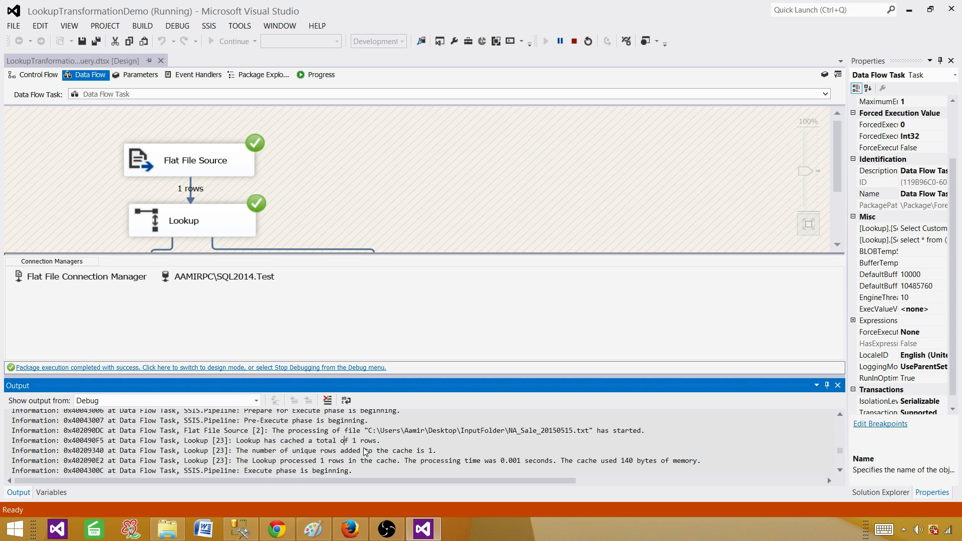
pyautogui.moveTo(404, 443); pyautogui.dragTo(237, 445)
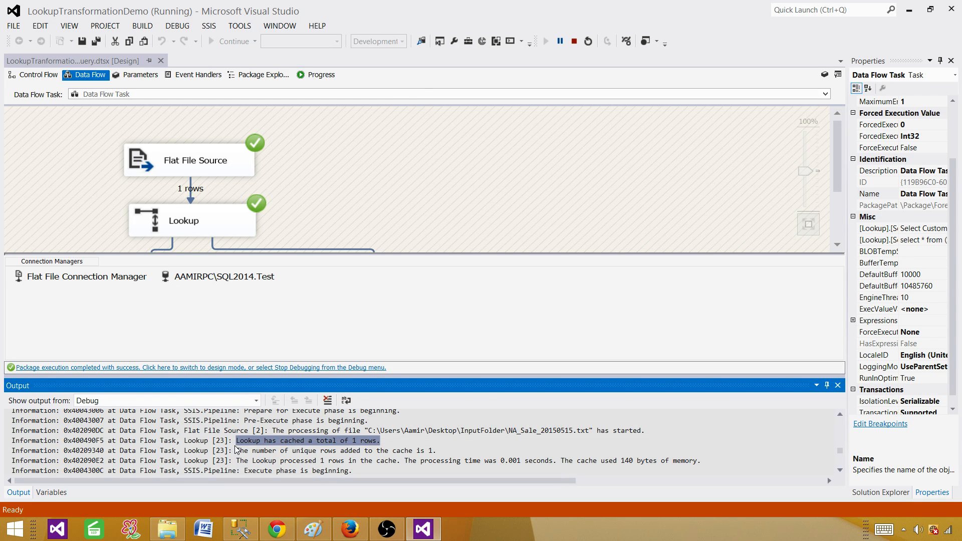
pyautogui.click(420, 152)
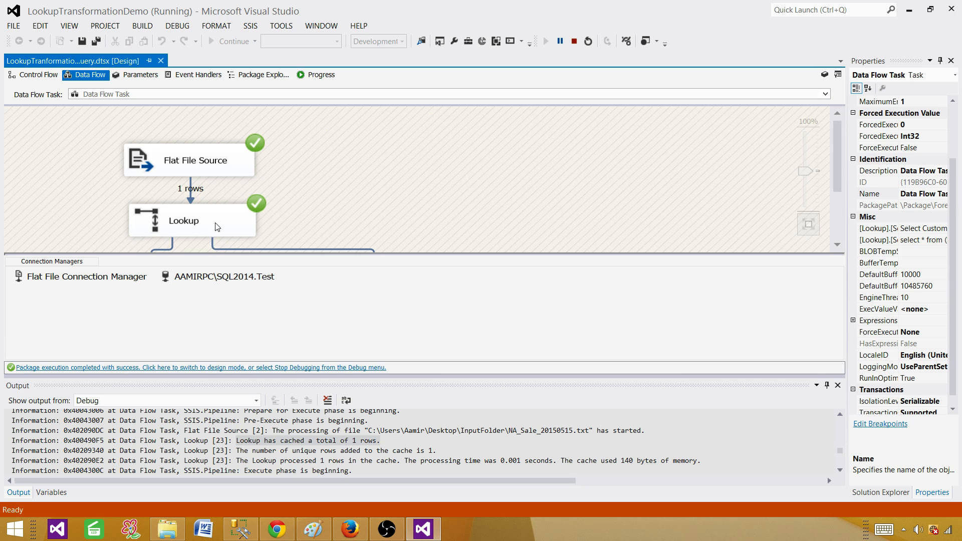
pyautogui.click(575, 41)
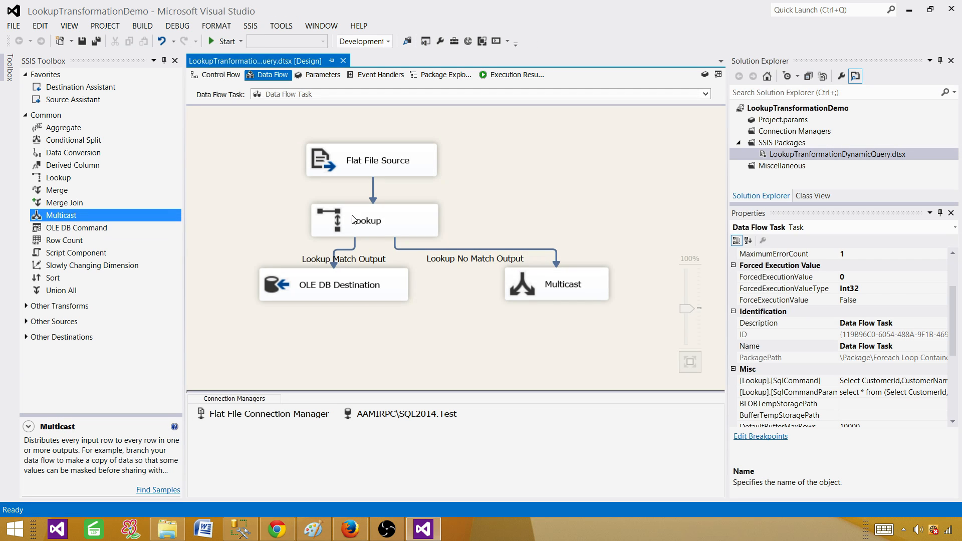
# Review the Region='NA' filter in the Lookup's SQL query and close the editor without changes.
pyautogui.doubleClick(353, 219)
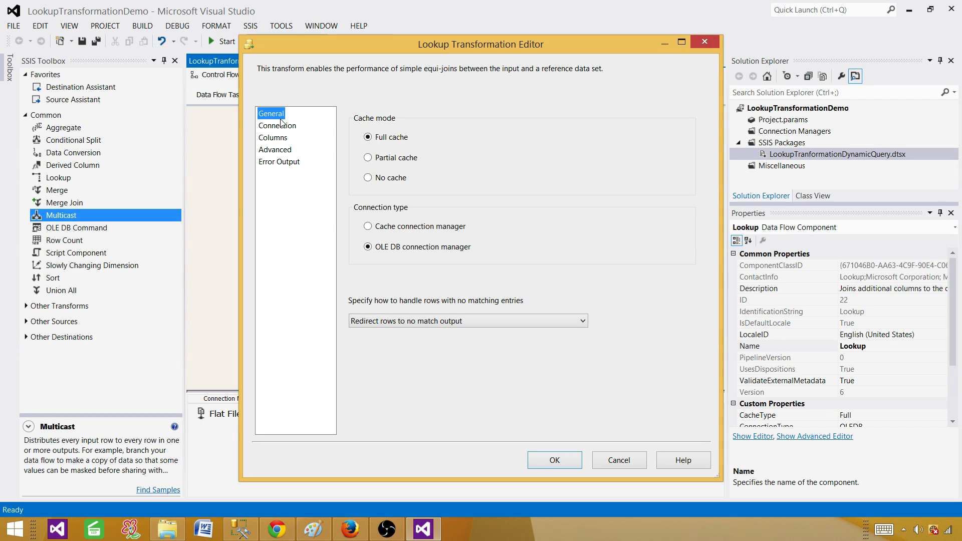
pyautogui.click(281, 125)
pyautogui.moveTo(504, 282); pyautogui.dragTo(441, 284)
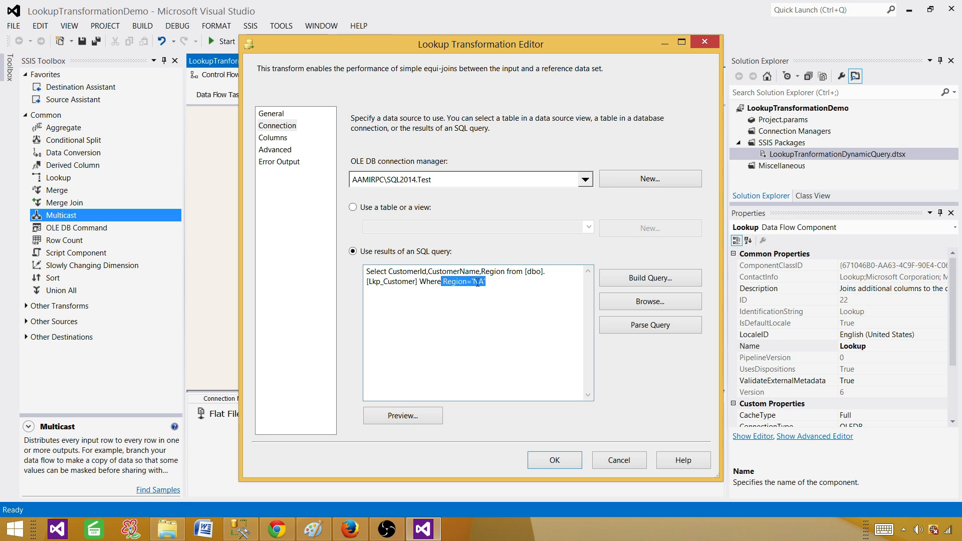
pyautogui.click(618, 464)
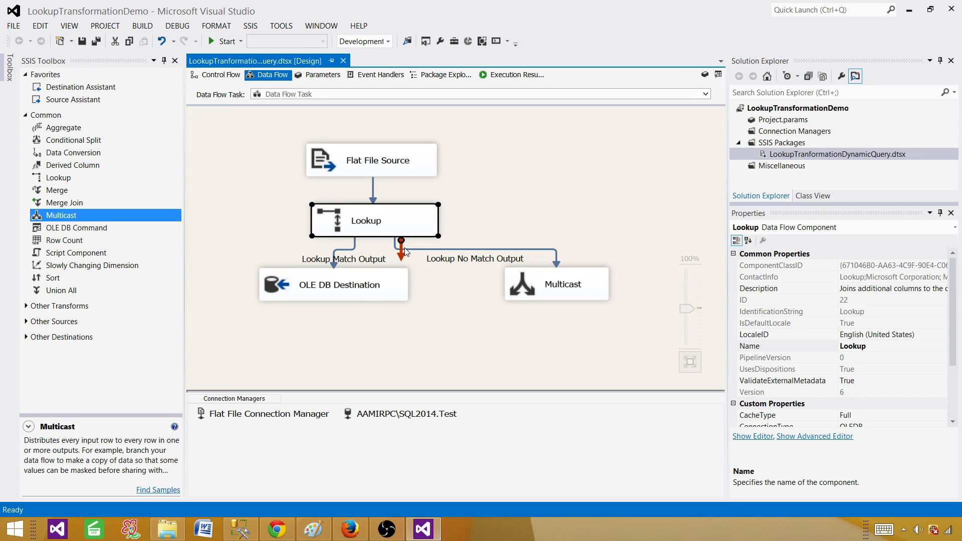
pyautogui.click(492, 199)
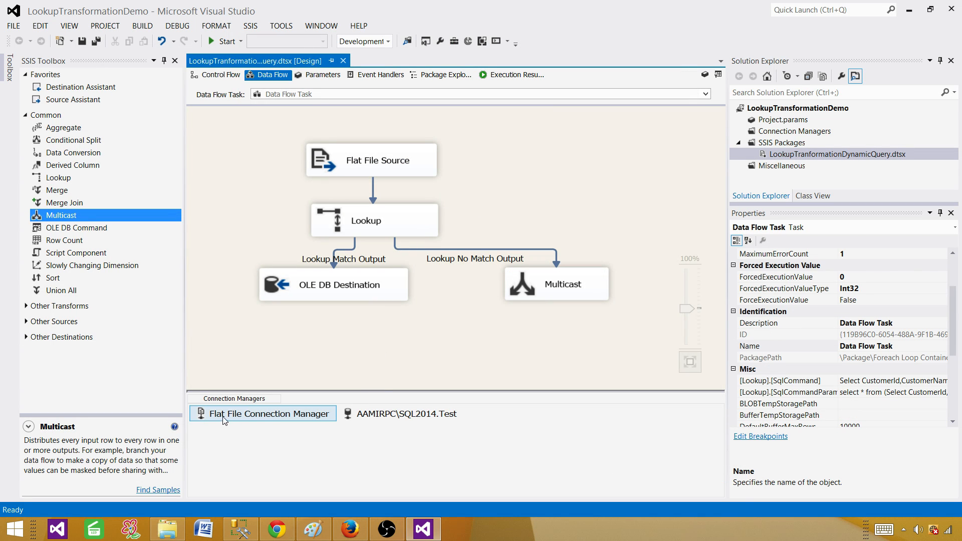
# Check the file settings of the Flat File Connection Manager and close its editor without changes.
pyautogui.click(280, 417)
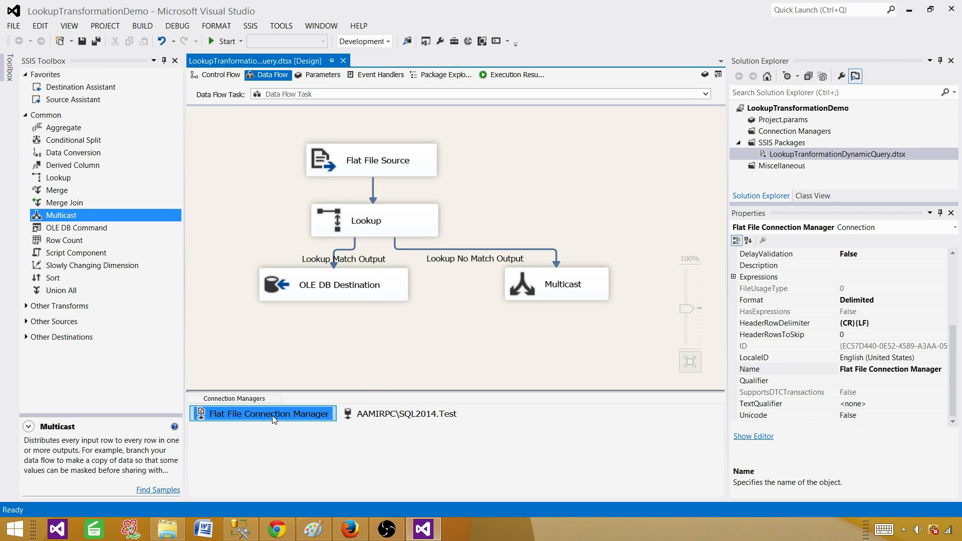
pyautogui.doubleClick(271, 414)
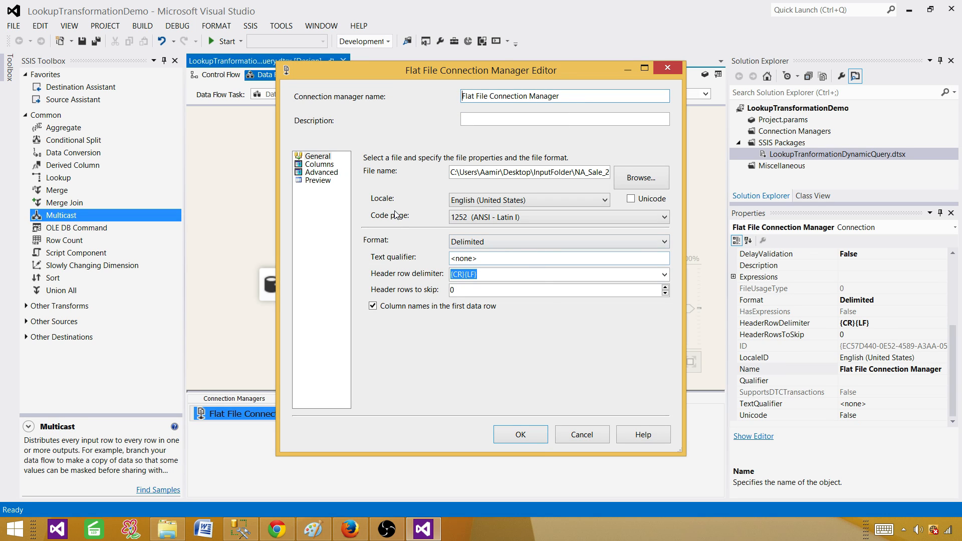
pyautogui.click(580, 436)
pyautogui.click(328, 452)
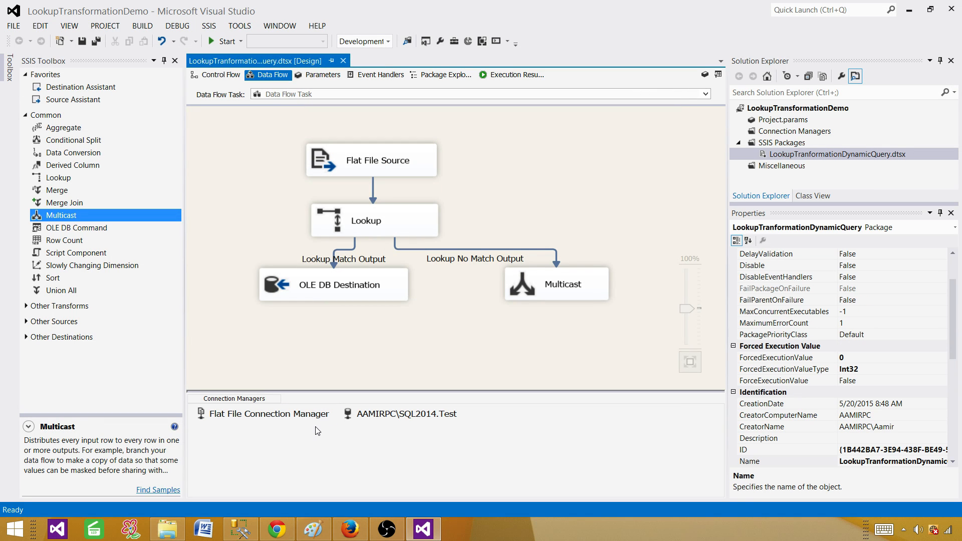
pyautogui.click(315, 420)
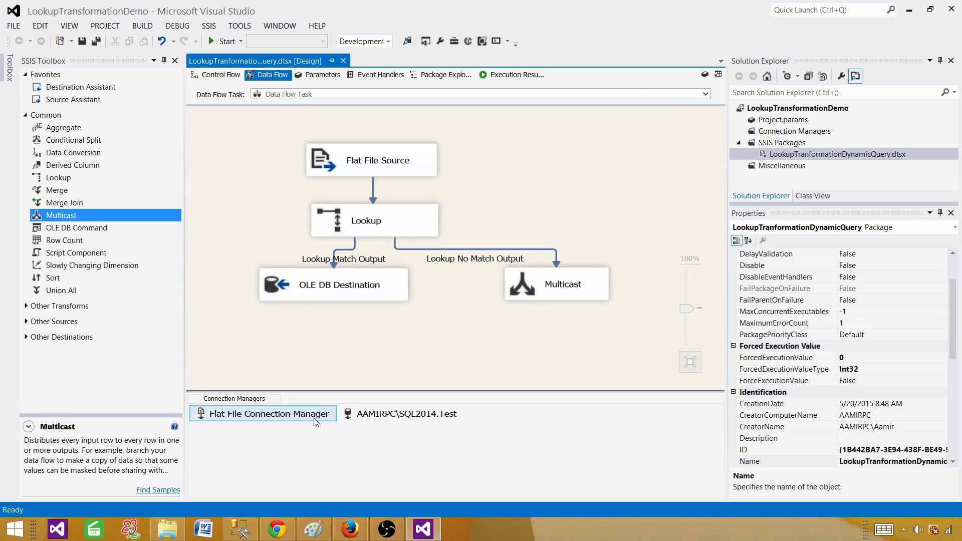
# Add a property expression for ConnectionString on the Flat File Connection Manager and open the Expression Builder for it.
pyautogui.rightClick(288, 415)
pyautogui.click(291, 403)
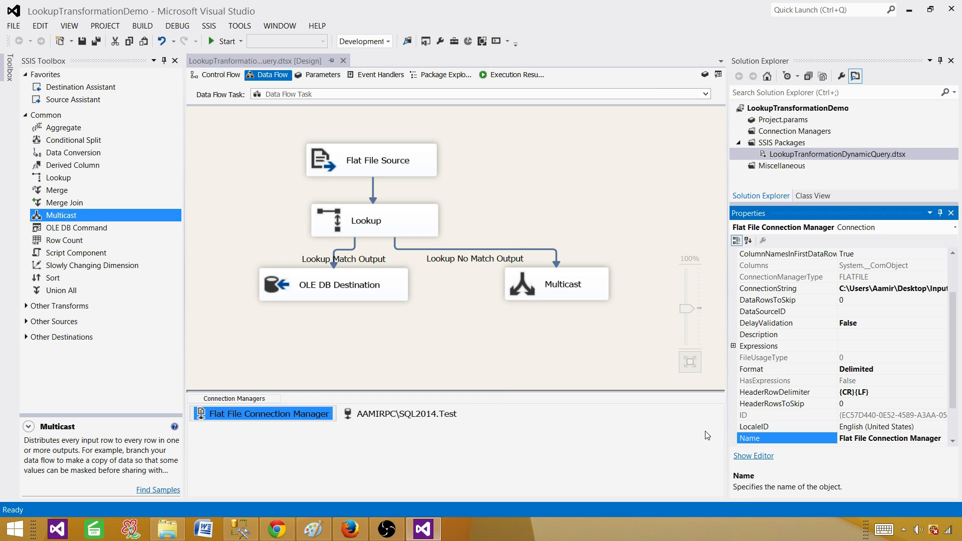
pyautogui.click(759, 346)
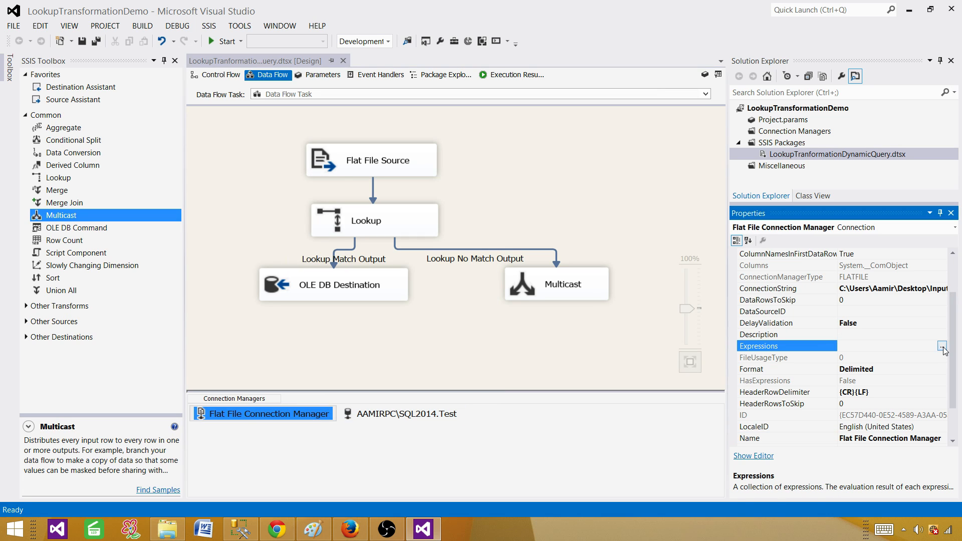
pyautogui.click(945, 346)
pyautogui.click(437, 208)
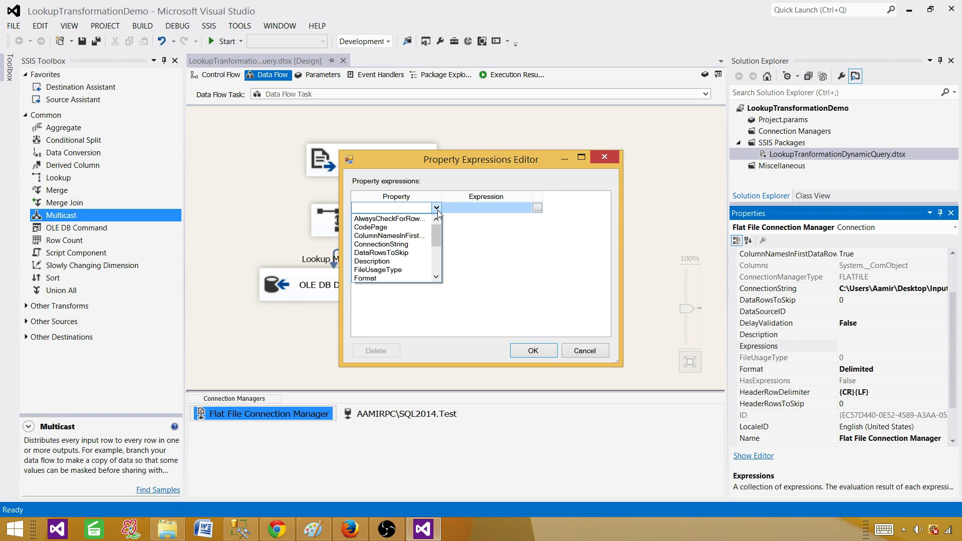
pyautogui.click(420, 246)
pyautogui.click(538, 207)
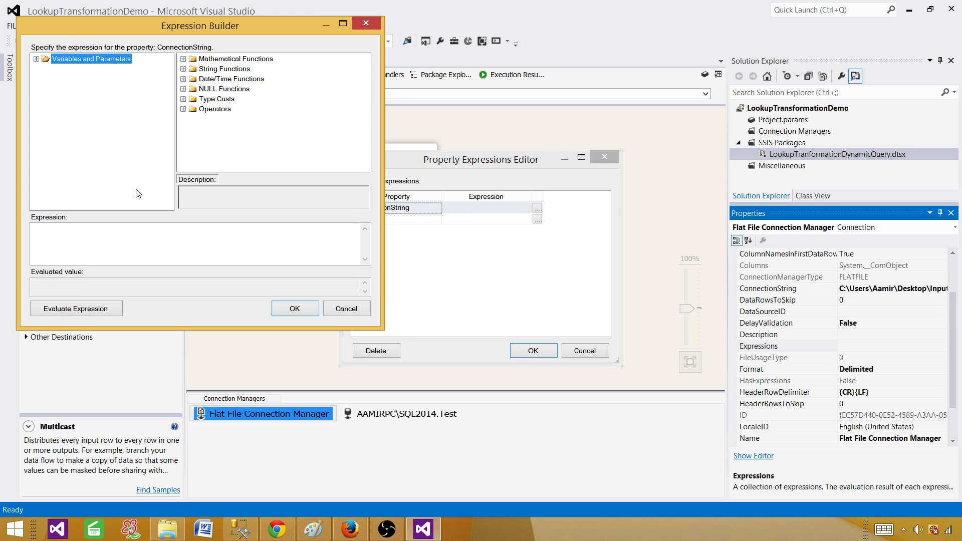
# Build the ConnectionString expression @[User::LocalFolder]+"\"+ @[User::FileName] from the variables and try to evaluate it.
pyautogui.click(36, 59)
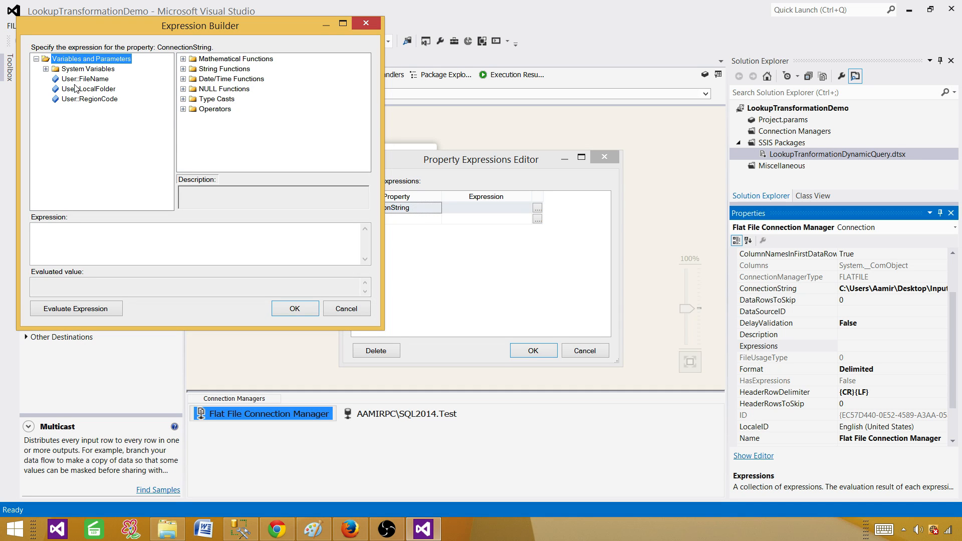
pyautogui.moveTo(104, 99); pyautogui.dragTo(80, 232)
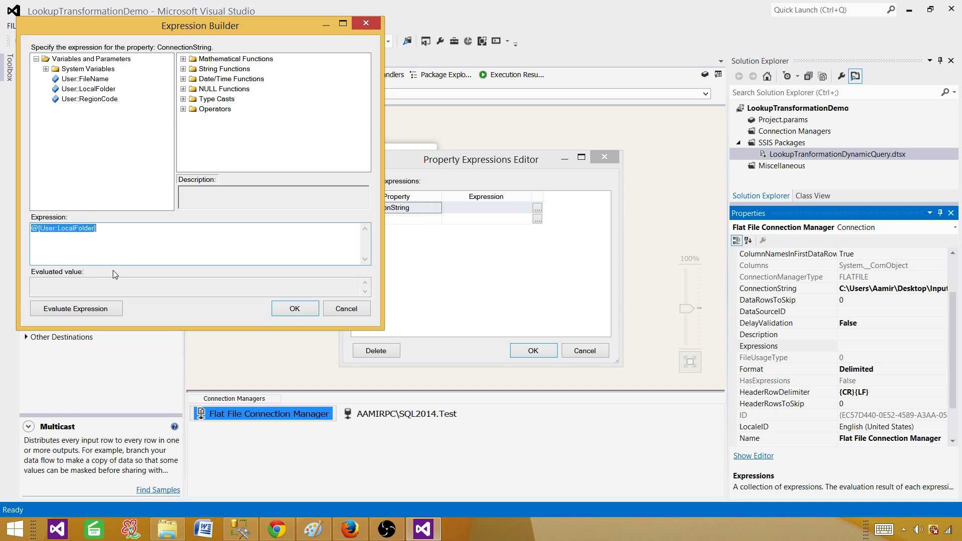
pyautogui.click(113, 307)
pyautogui.click(161, 231)
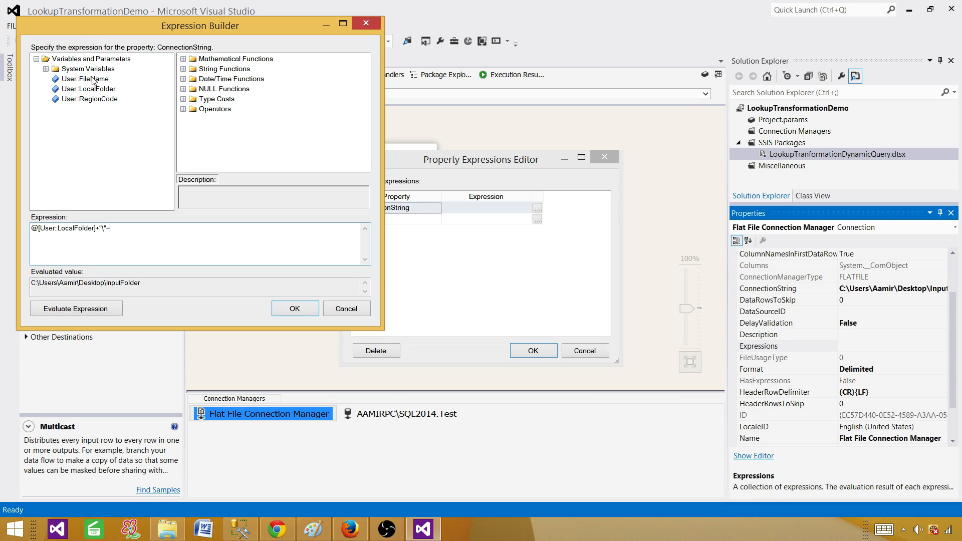
pyautogui.moveTo(93, 78); pyautogui.dragTo(156, 242)
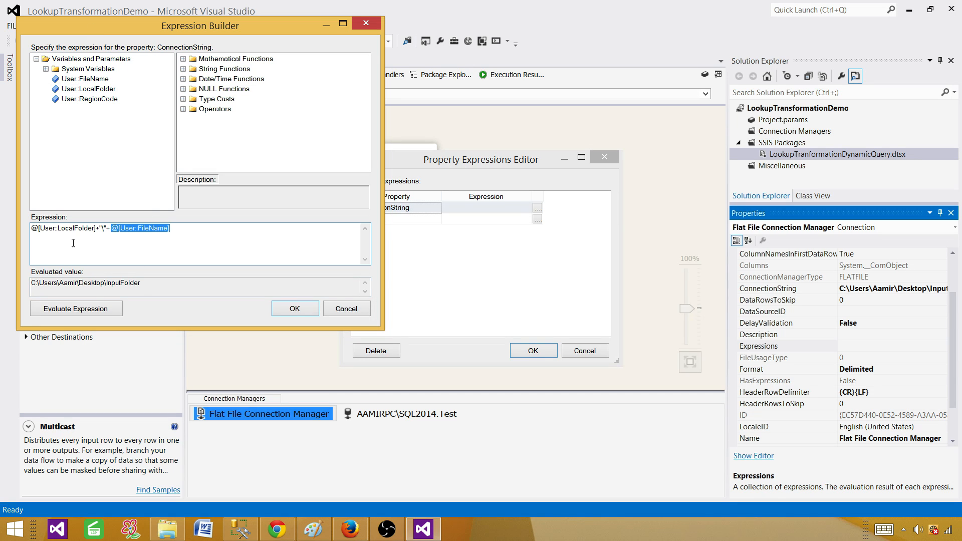
pyautogui.click(77, 227)
pyautogui.click(101, 309)
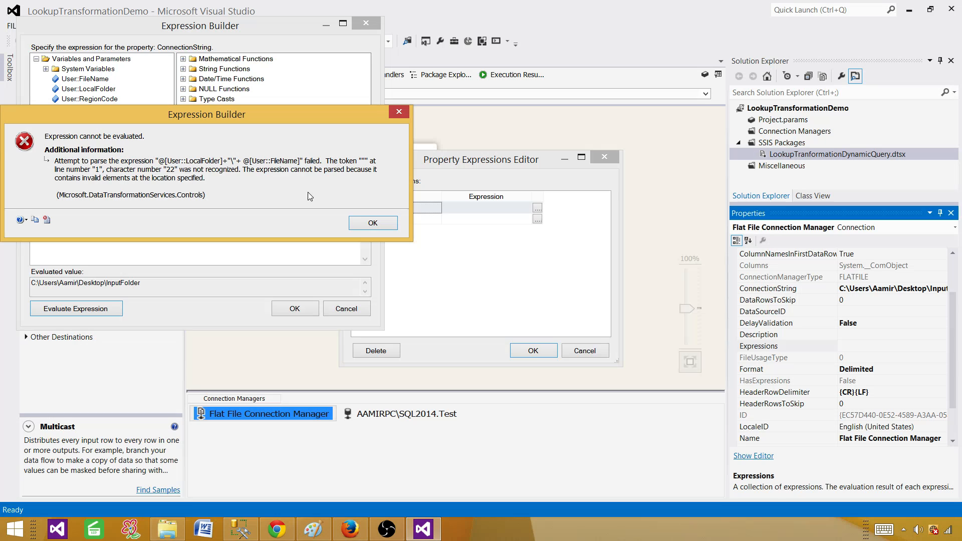
pyautogui.click(373, 223)
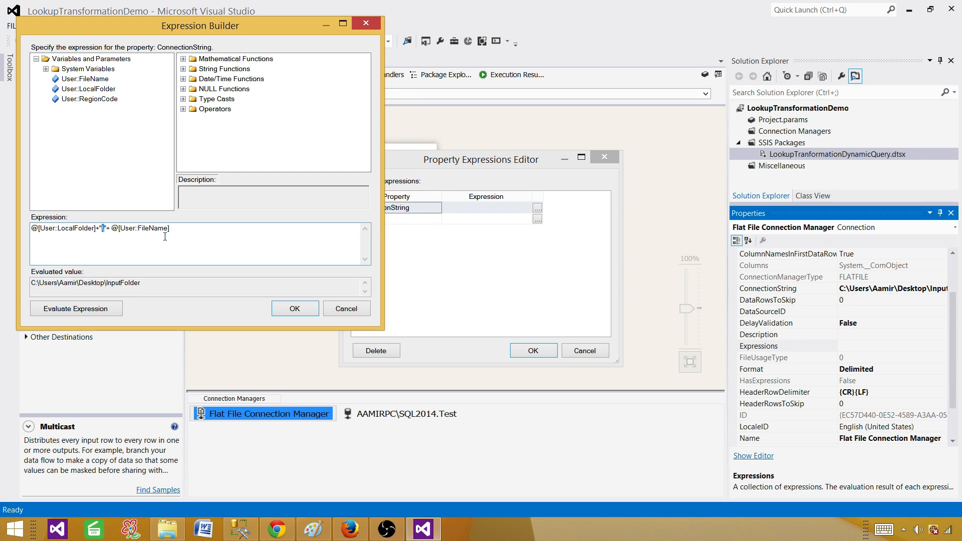
# Correct the expression's separator to "\\", evaluate the full file path, and accept the ConnectionString expression.
pyautogui.write('\\\\')
pyautogui.click(150, 282)
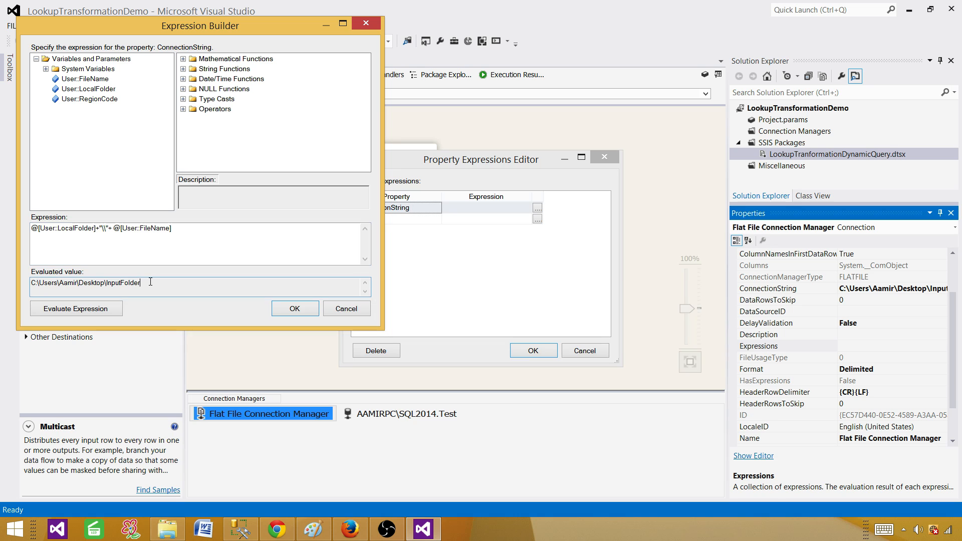
pyautogui.click(94, 309)
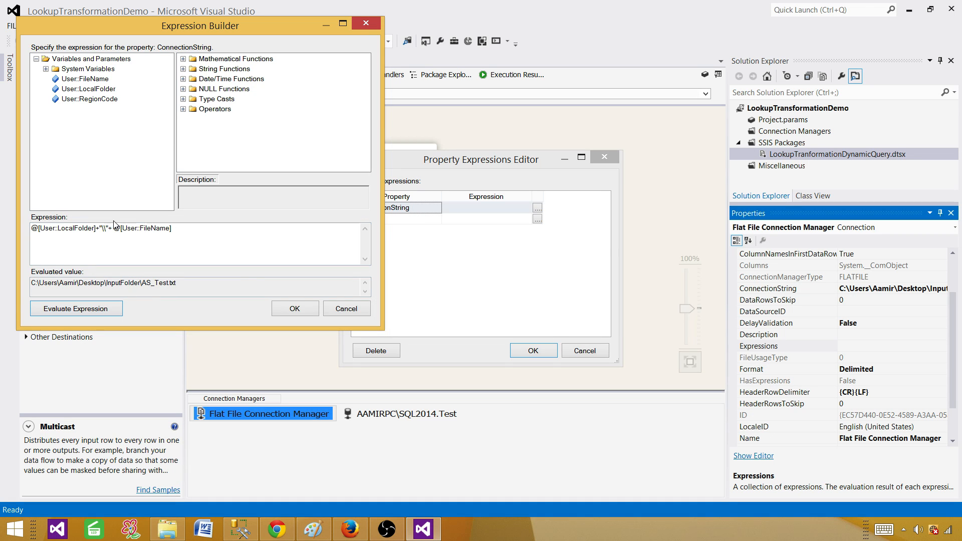
pyautogui.click(284, 309)
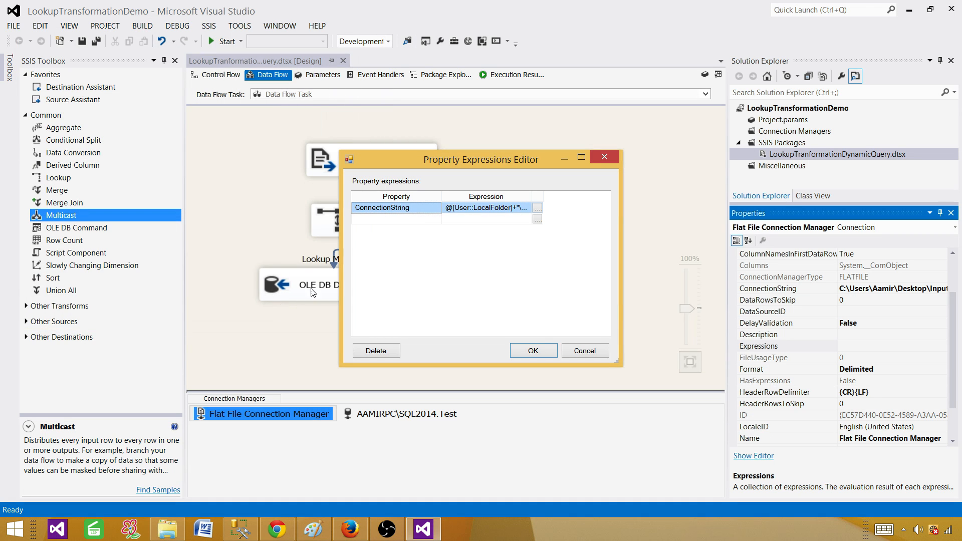
pyautogui.click(534, 350)
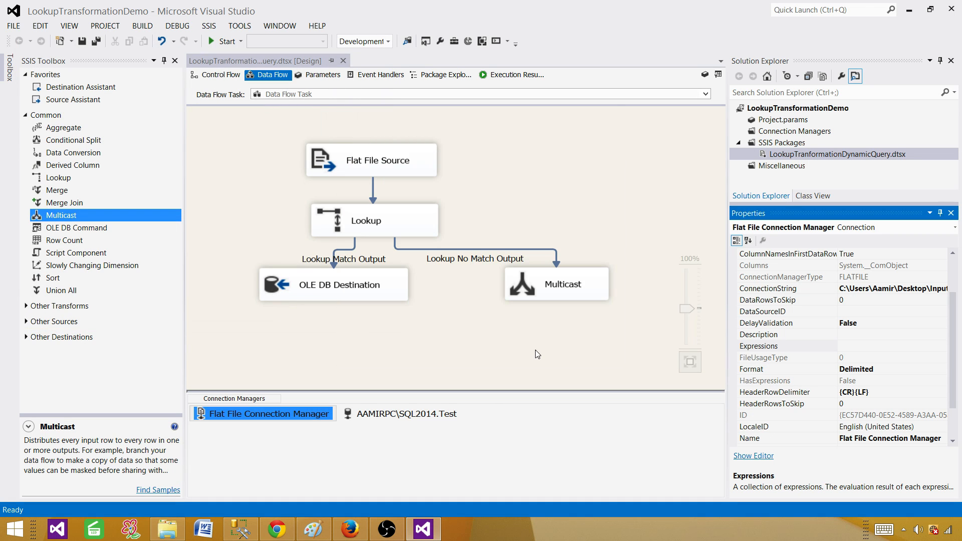
# Open the Lookup's connection settings and copy its entire SQL query, including the Where Region='NA' filter.
pyautogui.click(239, 199)
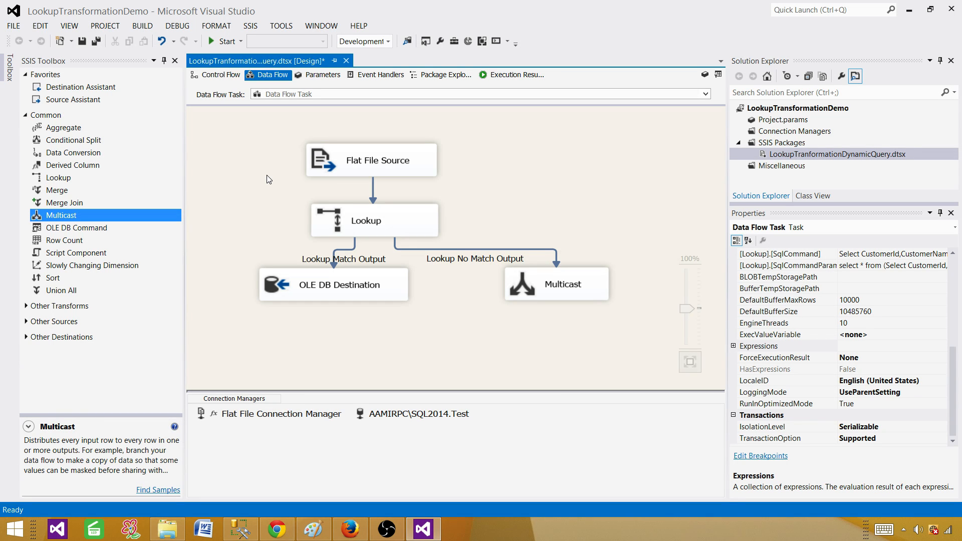
pyautogui.click(411, 221)
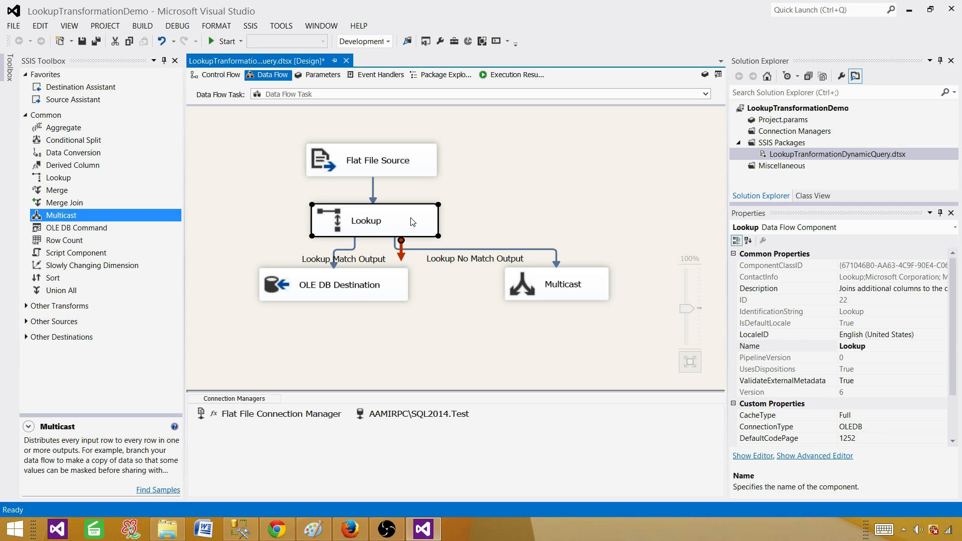
pyautogui.doubleClick(414, 222)
pyautogui.click(282, 126)
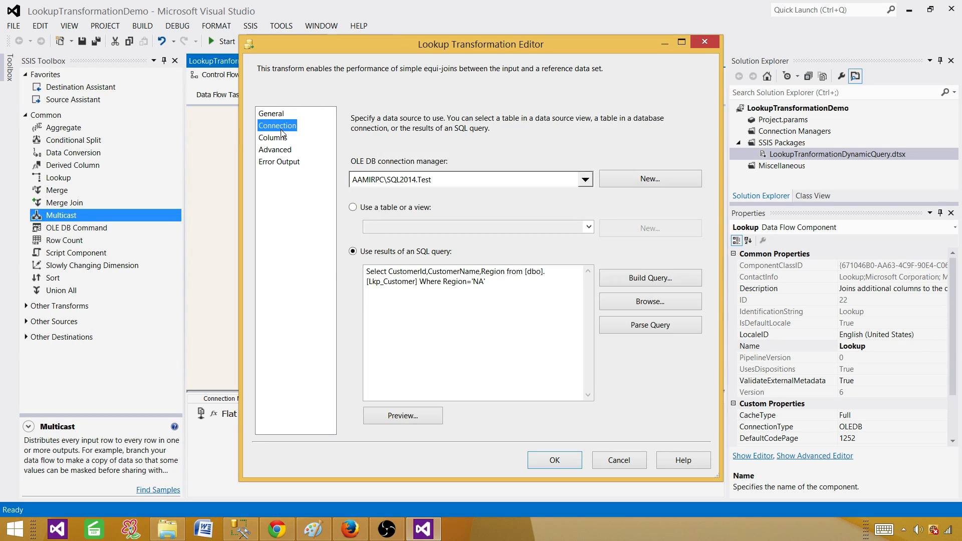
pyautogui.click(279, 138)
pyautogui.click(278, 126)
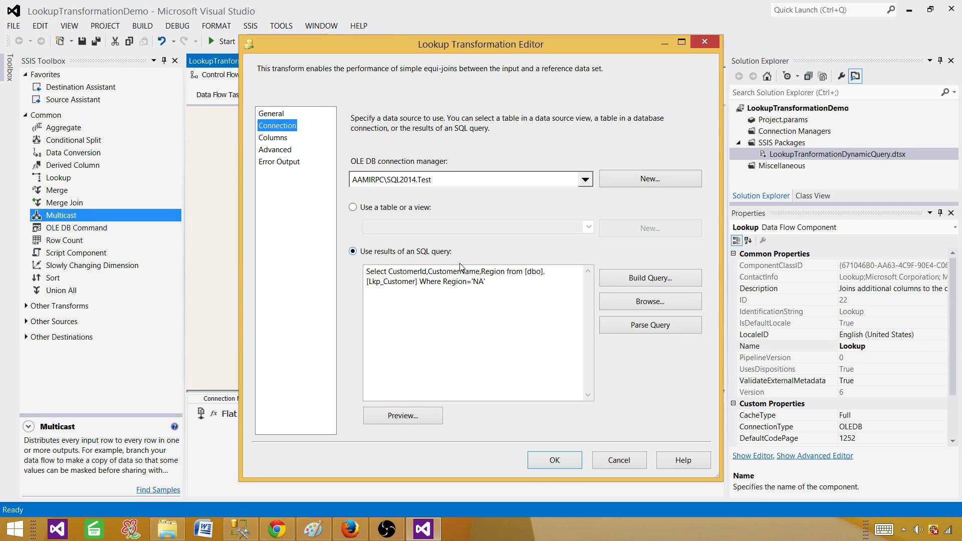
pyautogui.click(491, 280)
pyautogui.moveTo(492, 281); pyautogui.dragTo(365, 271)
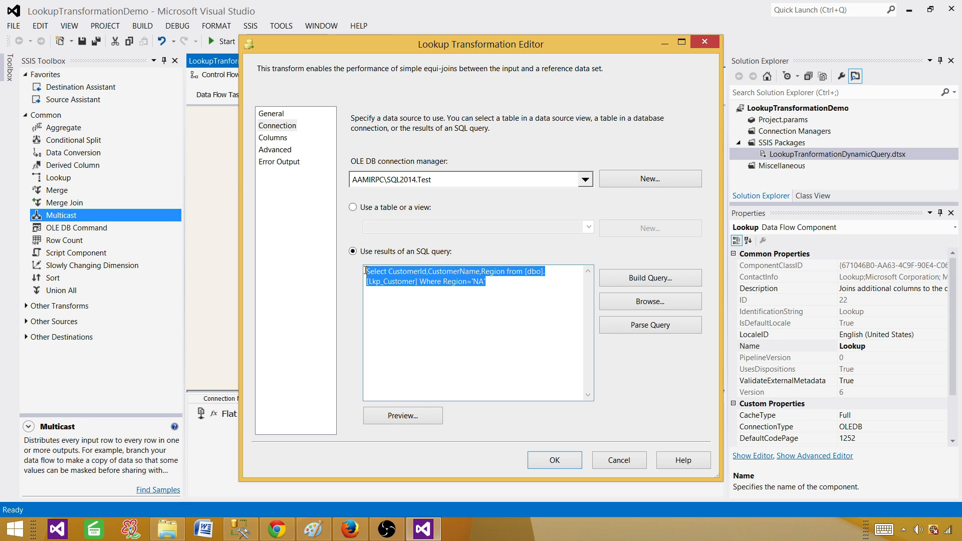
pyautogui.rightClick(394, 282)
pyautogui.click(329, 312)
pyautogui.click(428, 282)
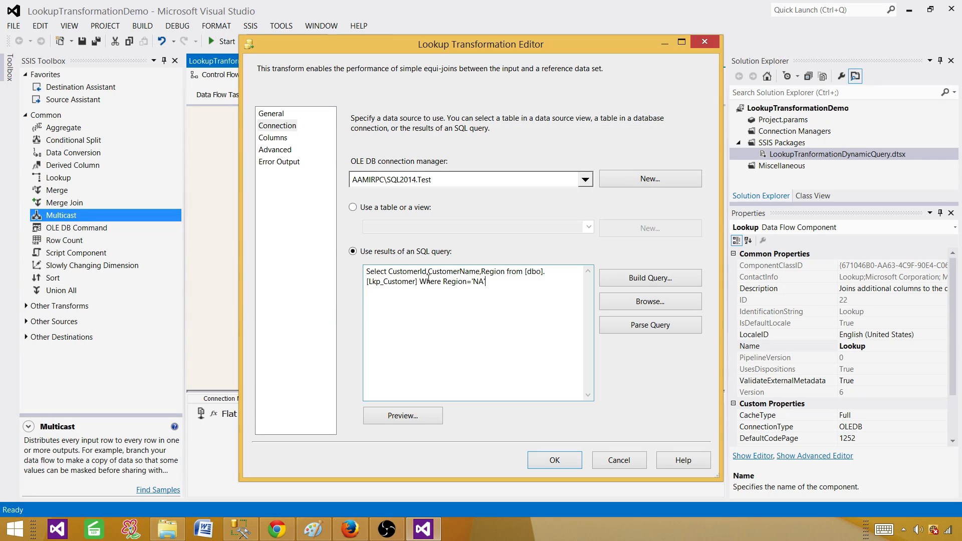
# Accept the Lookup editor and examine the Lookup component's custom properties, including SqlCommand.
pyautogui.click(555, 460)
pyautogui.click(522, 210)
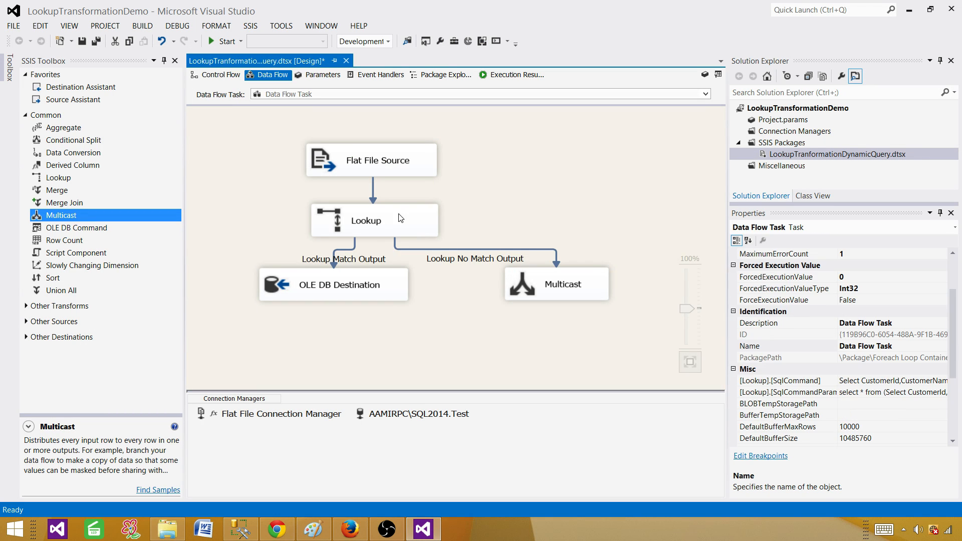
pyautogui.click(411, 230)
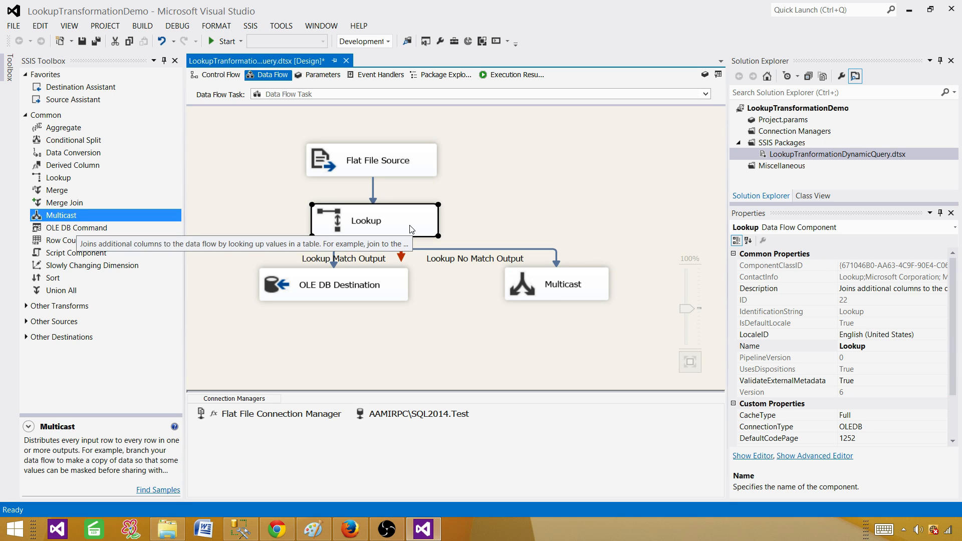
pyautogui.click(750, 346)
pyautogui.scroll(-1, 959, 358)
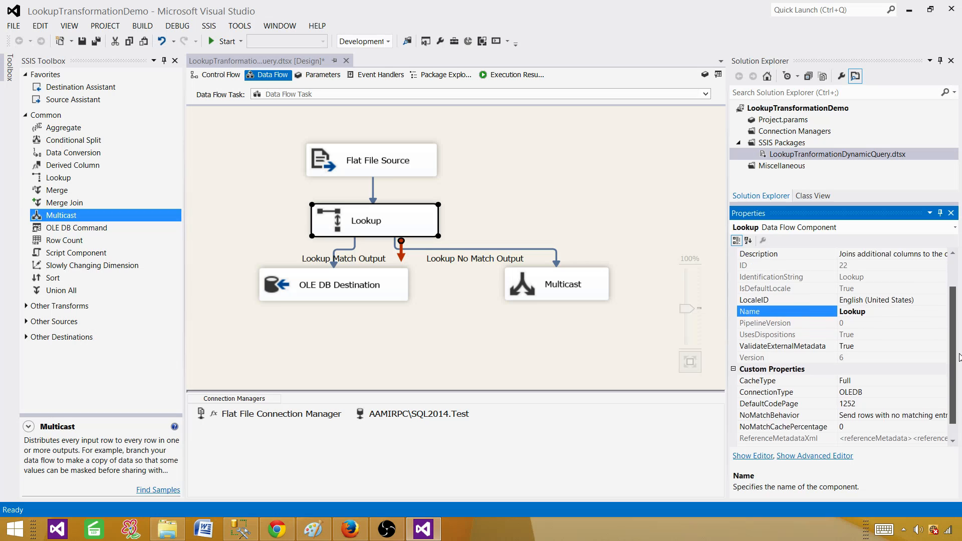
pyautogui.scroll(-1, 960, 358)
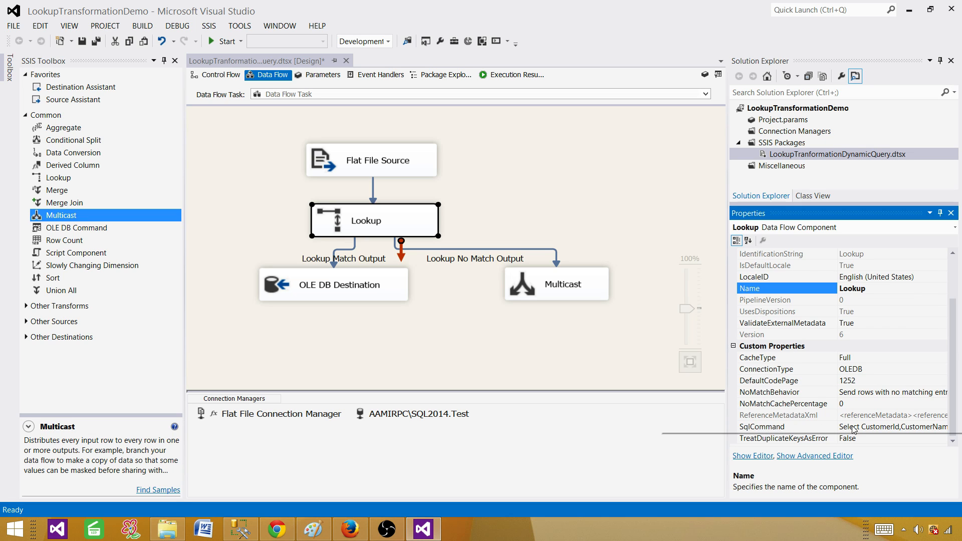
pyautogui.click(530, 214)
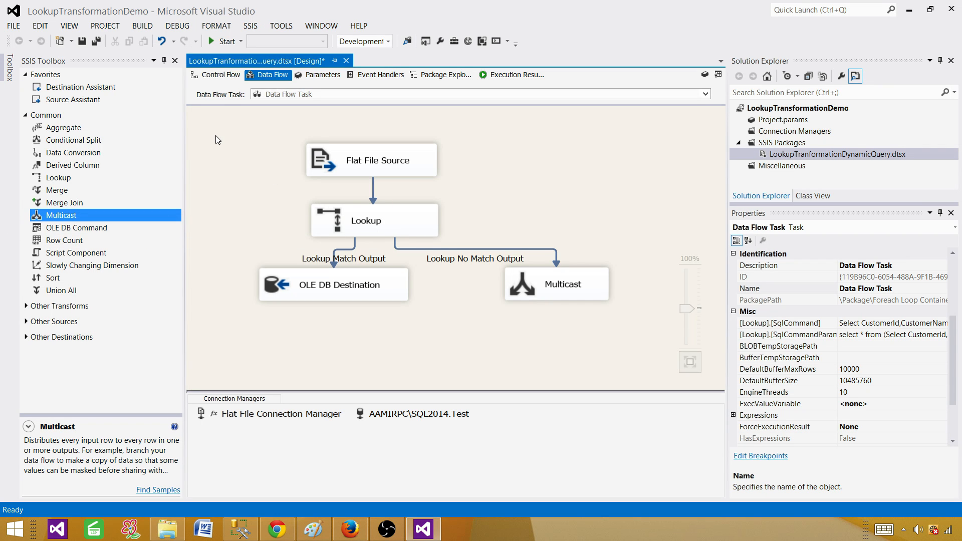
# Open the property expressions editor for the Data Flow Task inside the Foreach Loop Container.
pyautogui.click(220, 75)
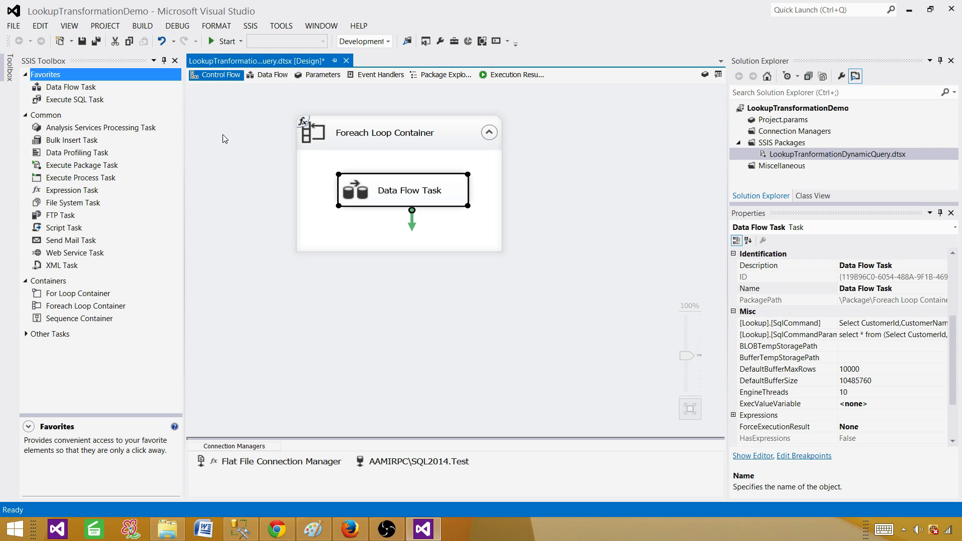
pyautogui.click(224, 135)
pyautogui.click(423, 202)
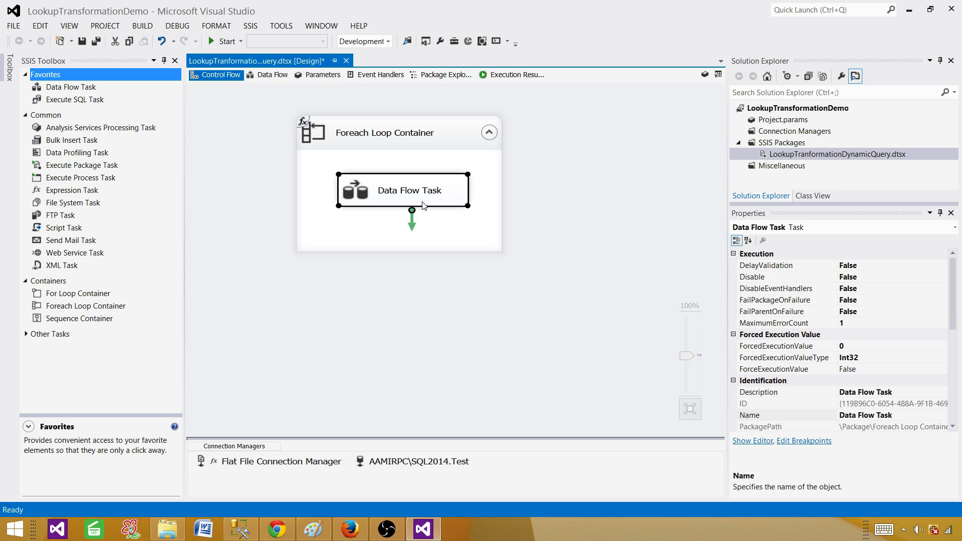
pyautogui.press('F4')
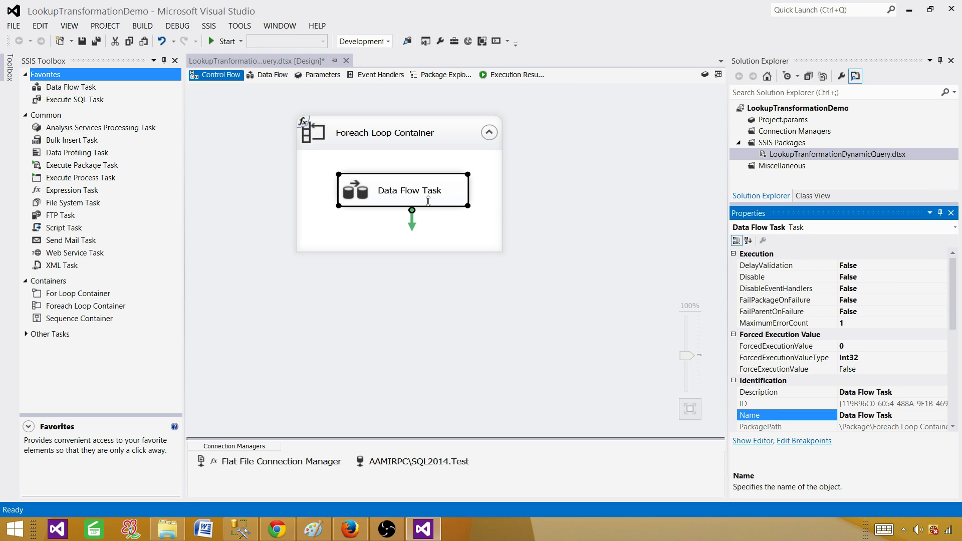
pyautogui.moveTo(954, 330); pyautogui.dragTo(959, 396)
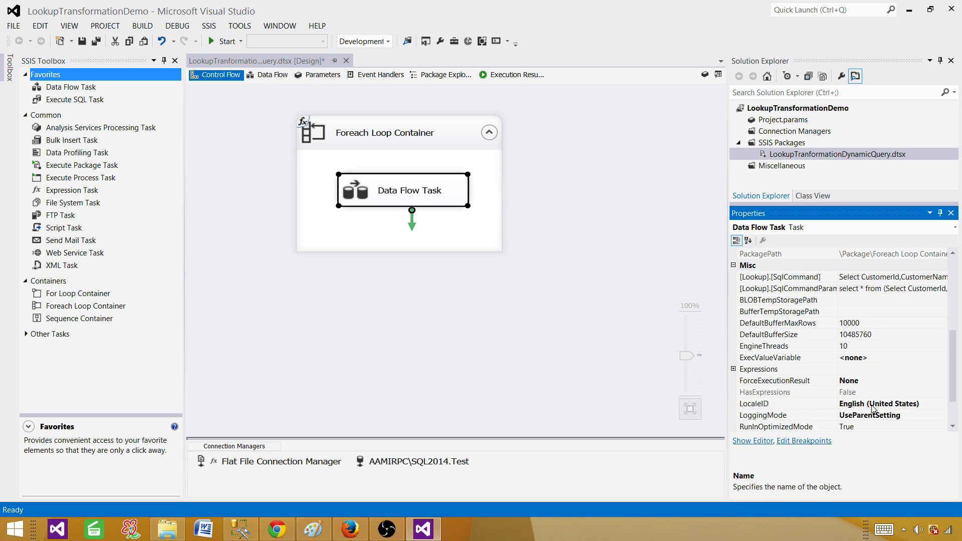
pyautogui.click(735, 369)
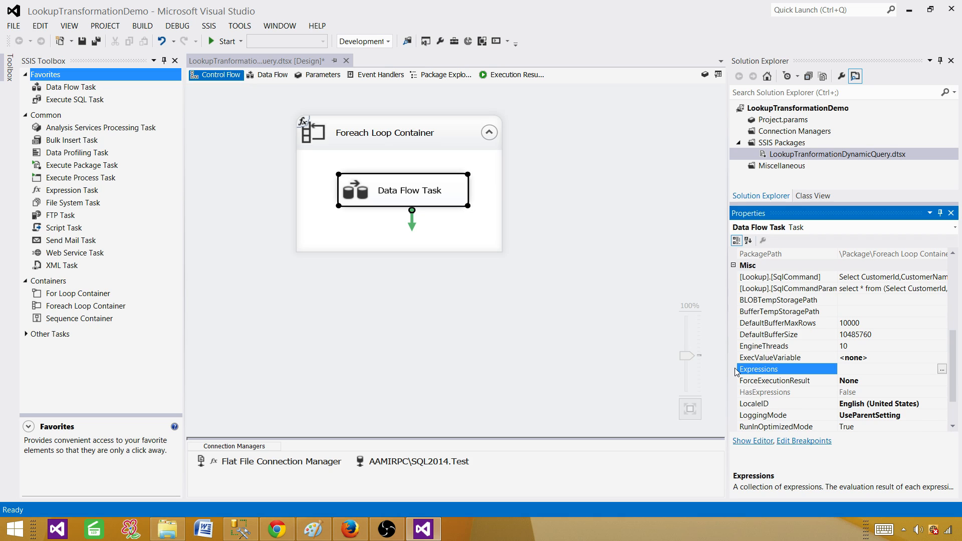
pyautogui.click(942, 370)
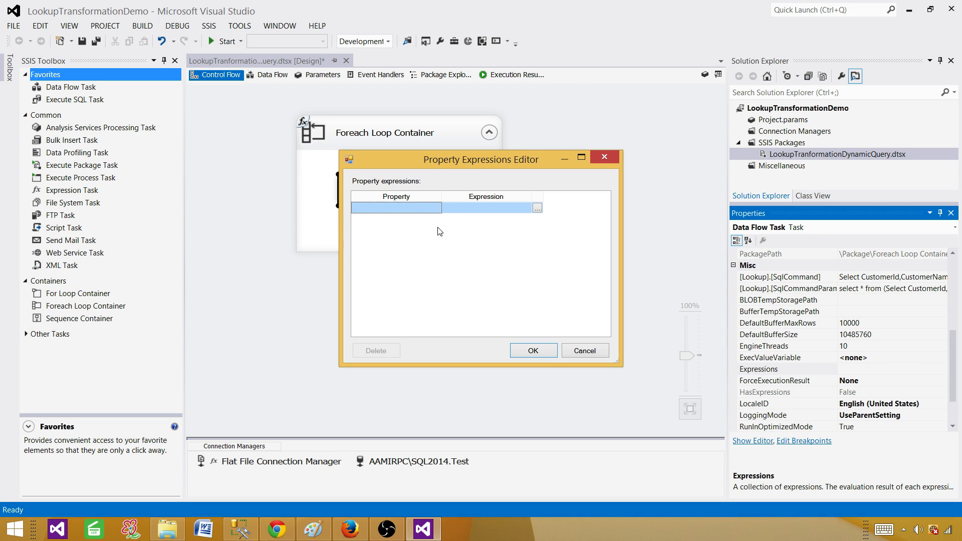
# Add a property expression for [Lookup].[SqlCommand], widening the property column to read the names, and open its Expression Builder.
pyautogui.click(436, 208)
pyautogui.click(437, 208)
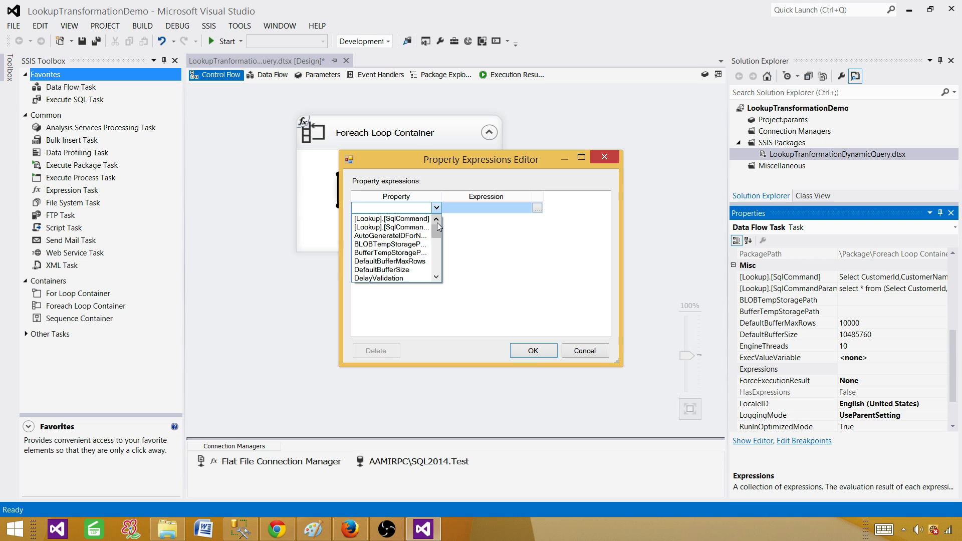
pyautogui.click(441, 195)
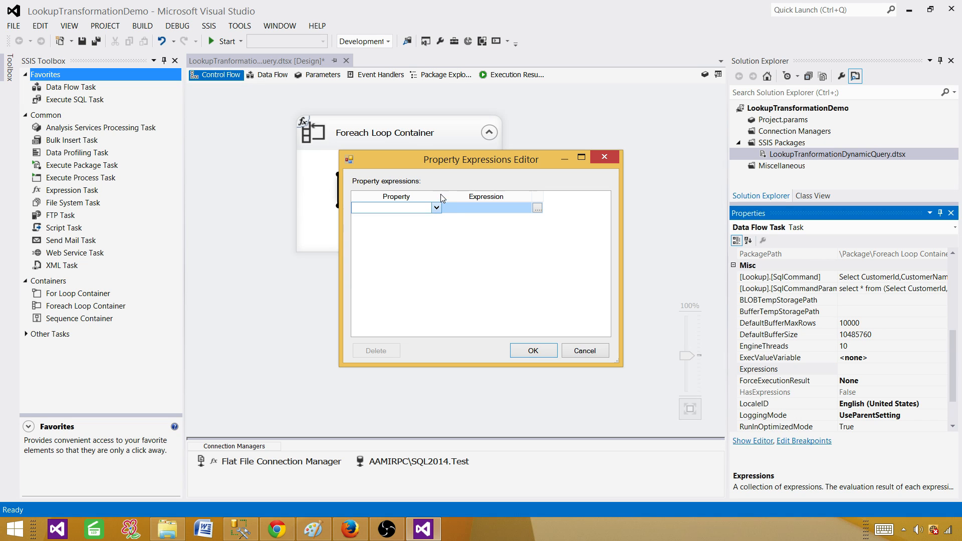
pyautogui.moveTo(441, 196); pyautogui.dragTo(522, 196)
pyautogui.click(522, 213)
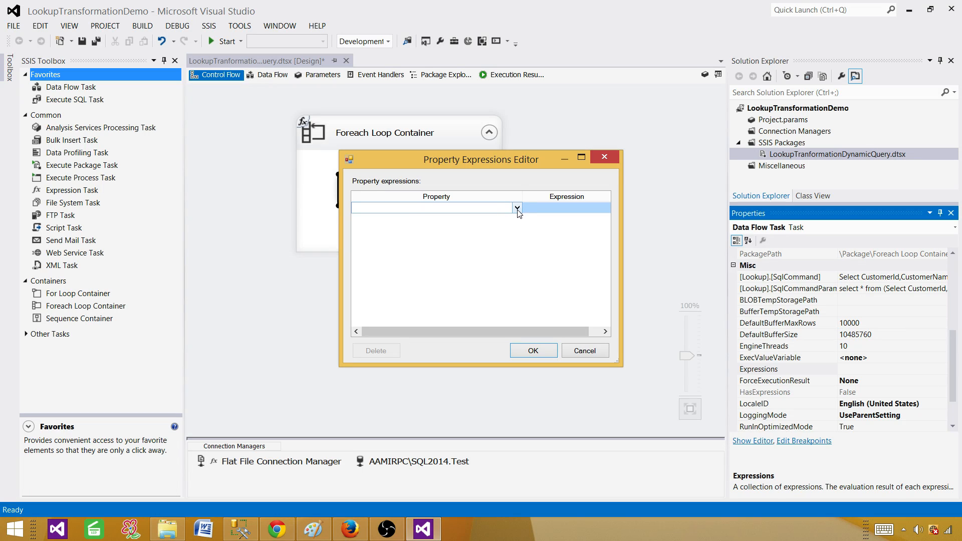
pyautogui.click(581, 157)
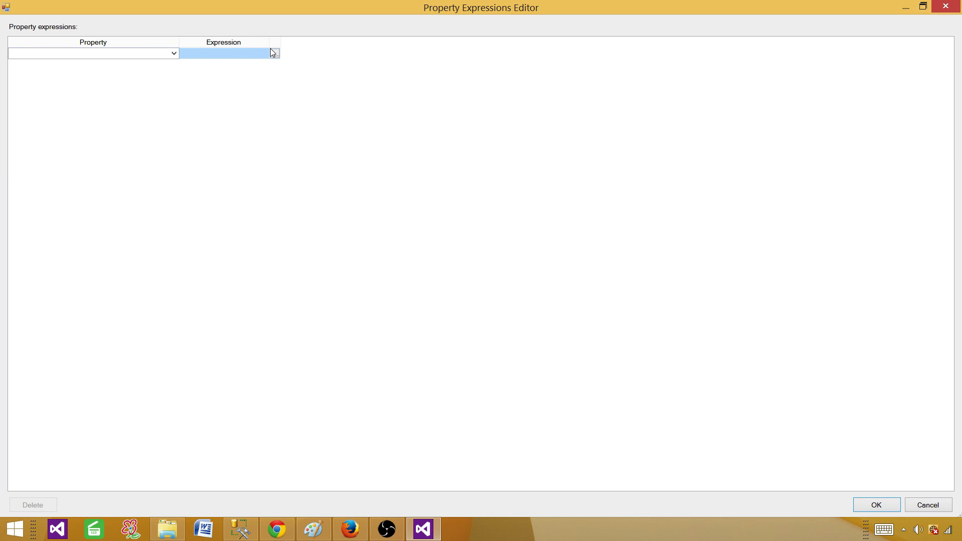
pyautogui.moveTo(181, 44); pyautogui.dragTo(259, 44)
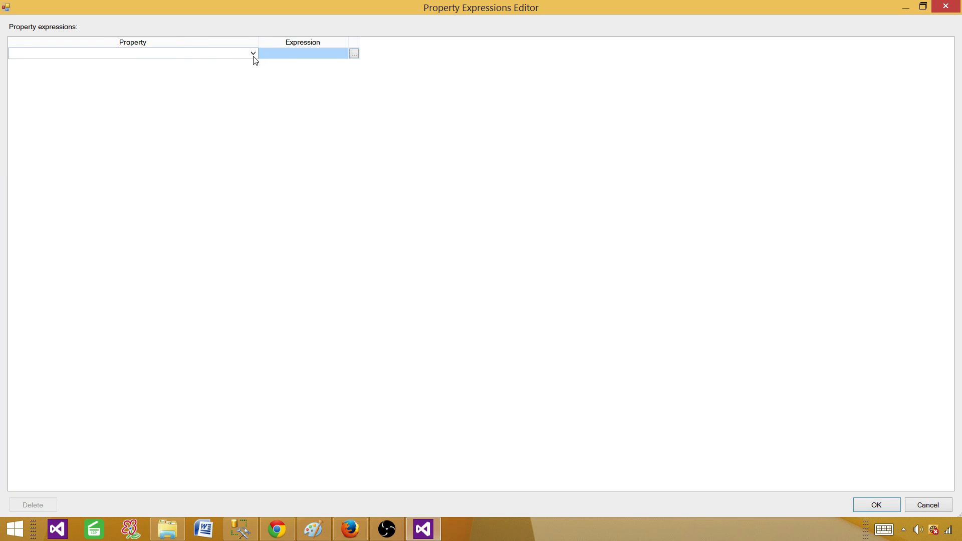
pyautogui.click(254, 53)
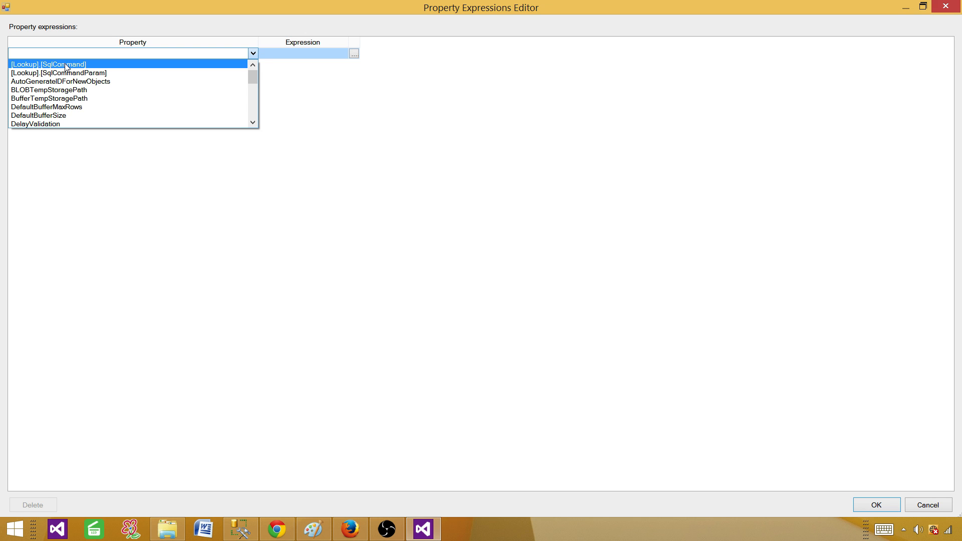
pyautogui.click(67, 67)
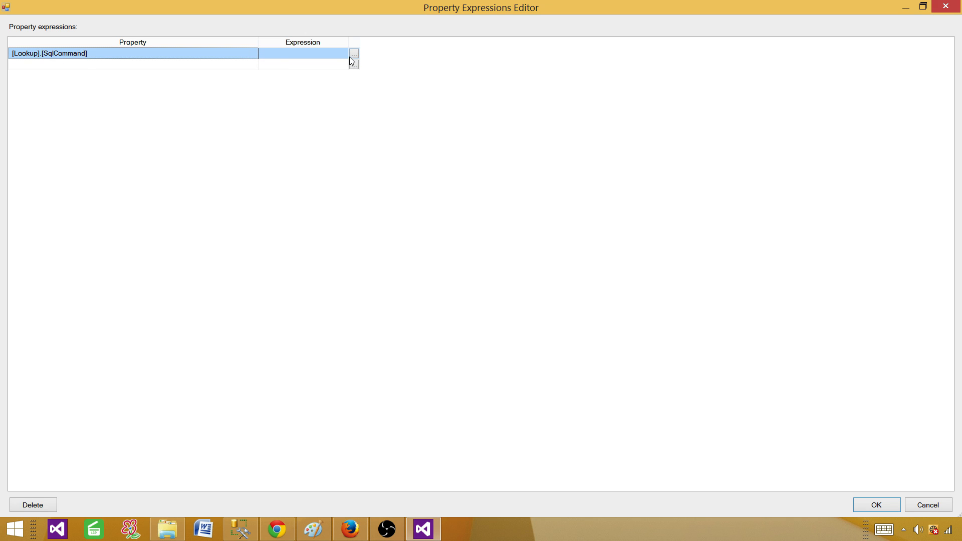
pyautogui.click(353, 53)
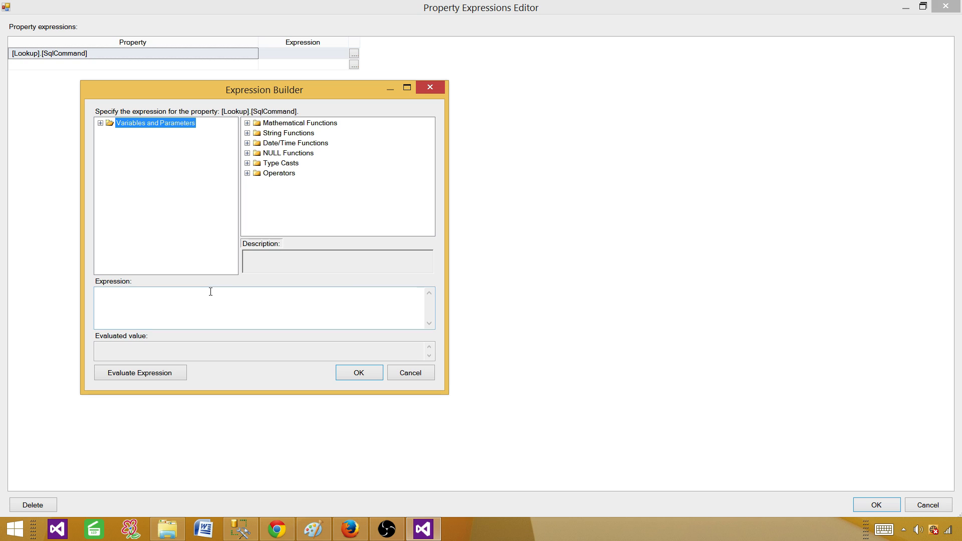
# Enter the copied Lkp_Customer query as a quoted string expression, replacing the region value NA with the concatenated variable @[User::RegionCode] inside single quotes.
pyautogui.click(161, 309)
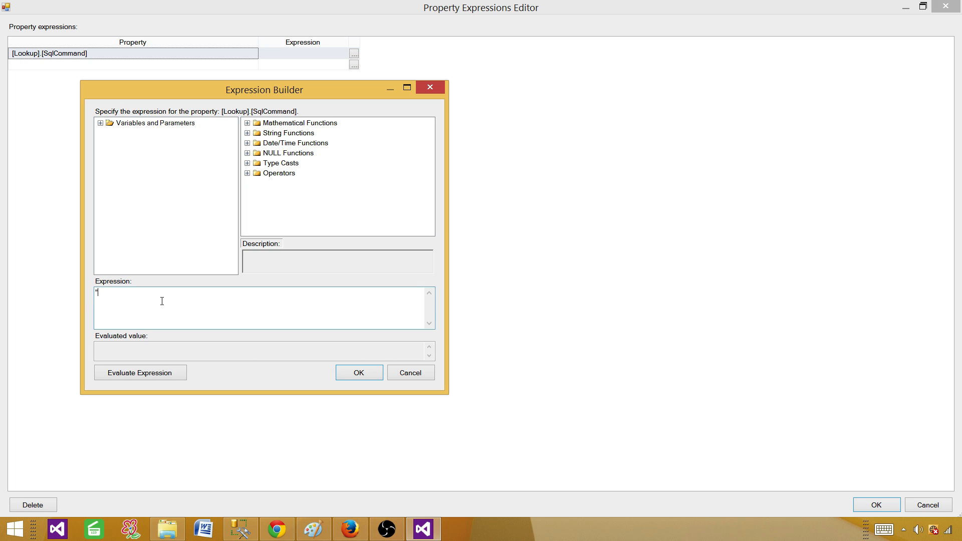
pyautogui.write('"')
pyautogui.write("Select CustomerId,CustomerName,Region from [dbo].[Lkp_Customer] Where Region='NA'")
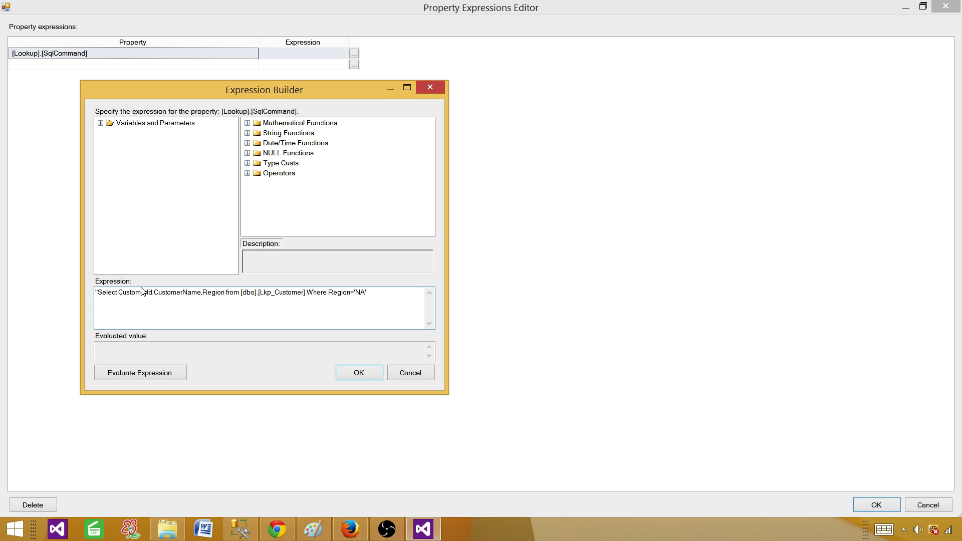
pyautogui.click(172, 295)
pyautogui.moveTo(283, 293); pyautogui.dragTo(287, 293)
pyautogui.moveTo(354, 292); pyautogui.dragTo(378, 293)
pyautogui.press('BackSpace')
pyautogui.click(100, 123)
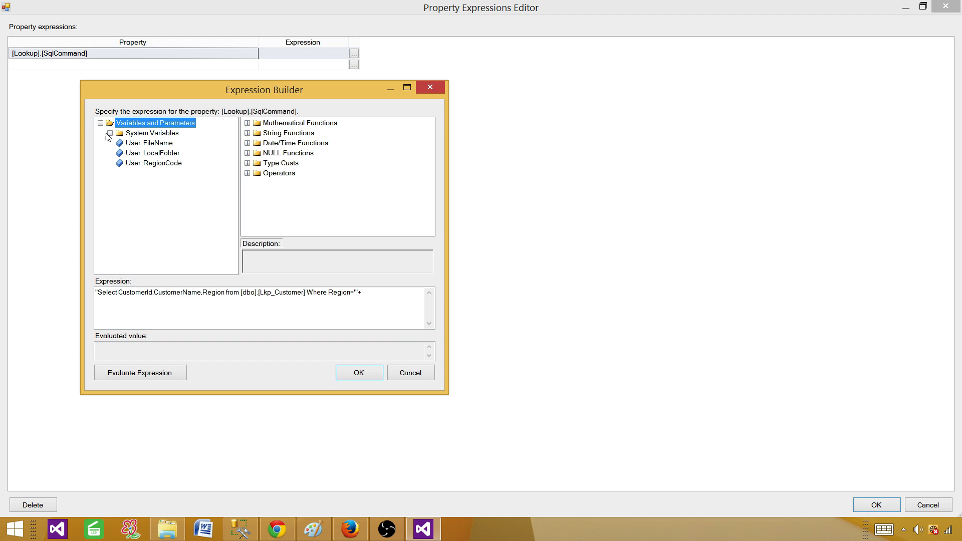
pyautogui.moveTo(156, 163); pyautogui.dragTo(412, 304)
pyautogui.click(192, 303)
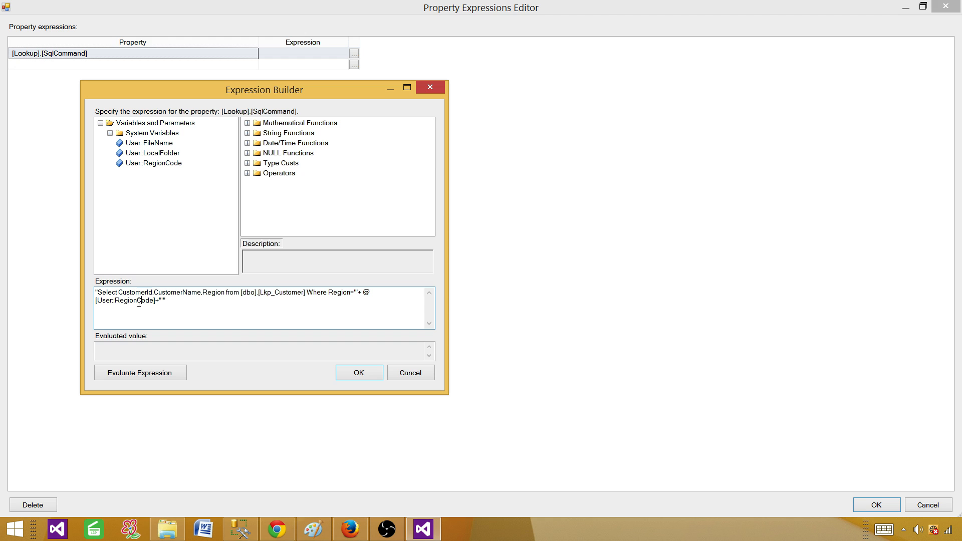
# Evaluate the [Lookup].[SqlCommand] expression, check its Region filter, and accept the expression and the property expressions.
pyautogui.click(156, 371)
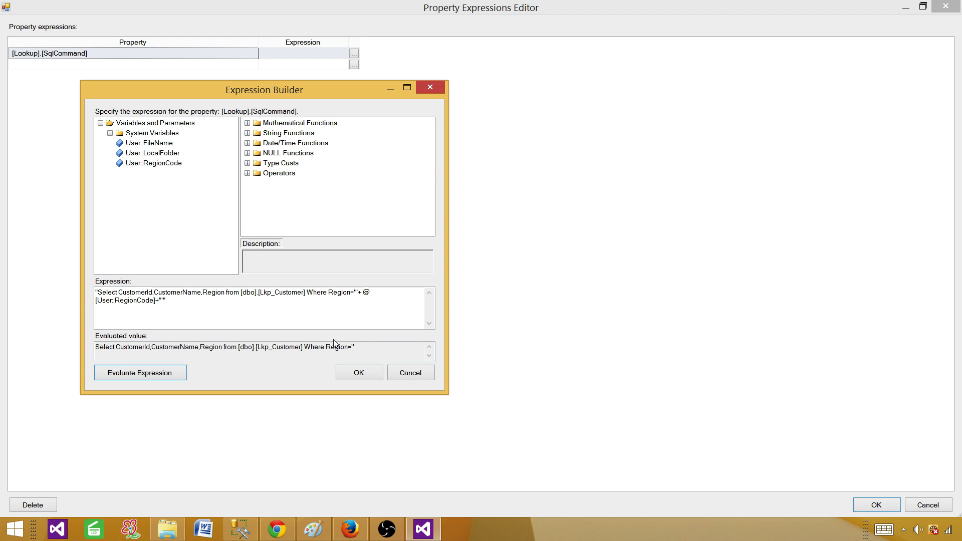
pyautogui.moveTo(353, 346); pyautogui.dragTo(356, 347)
pyautogui.doubleClick(356, 346)
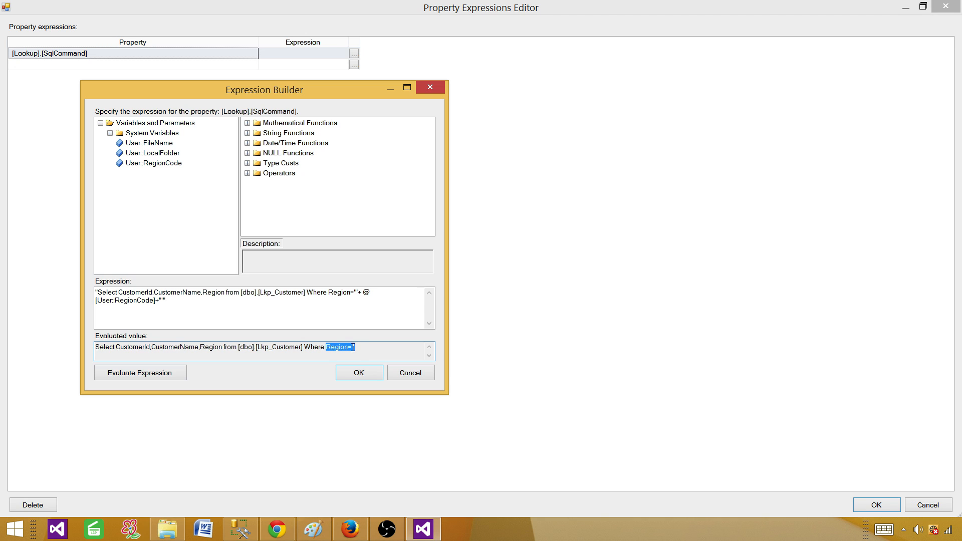
pyautogui.click(354, 347)
pyautogui.click(339, 377)
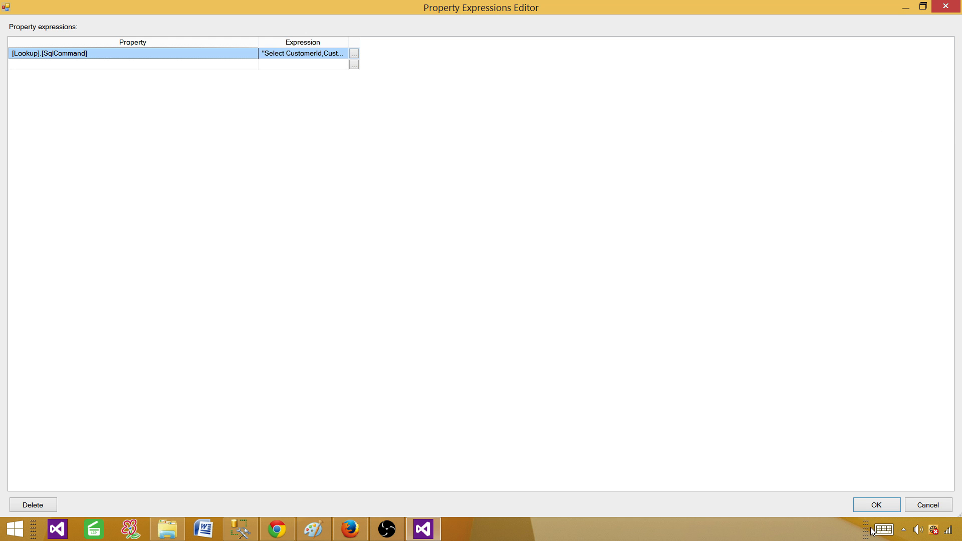
pyautogui.click(876, 506)
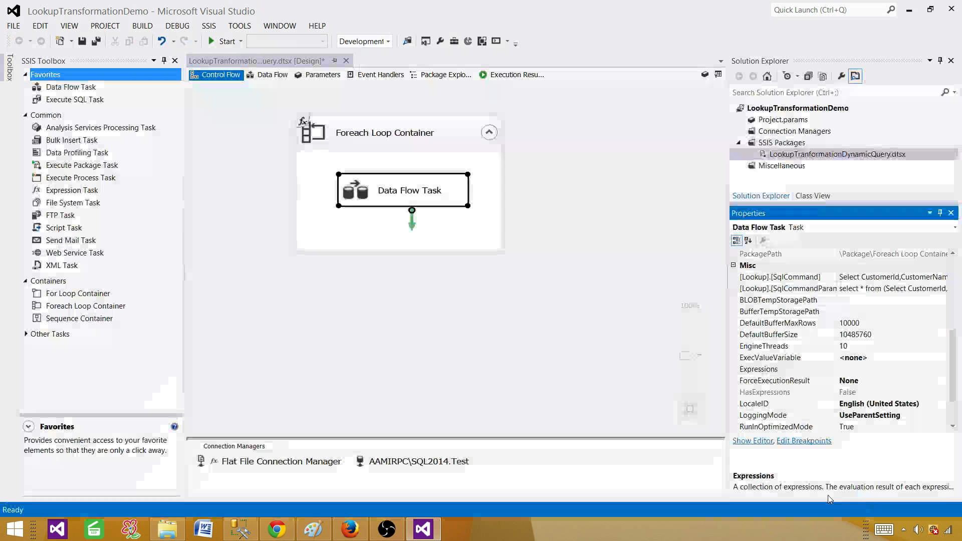
# Show the package variables and set EvaluateAsExpression to True for the RegionCode variable.
pyautogui.click(594, 238)
pyautogui.rightClick(214, 178)
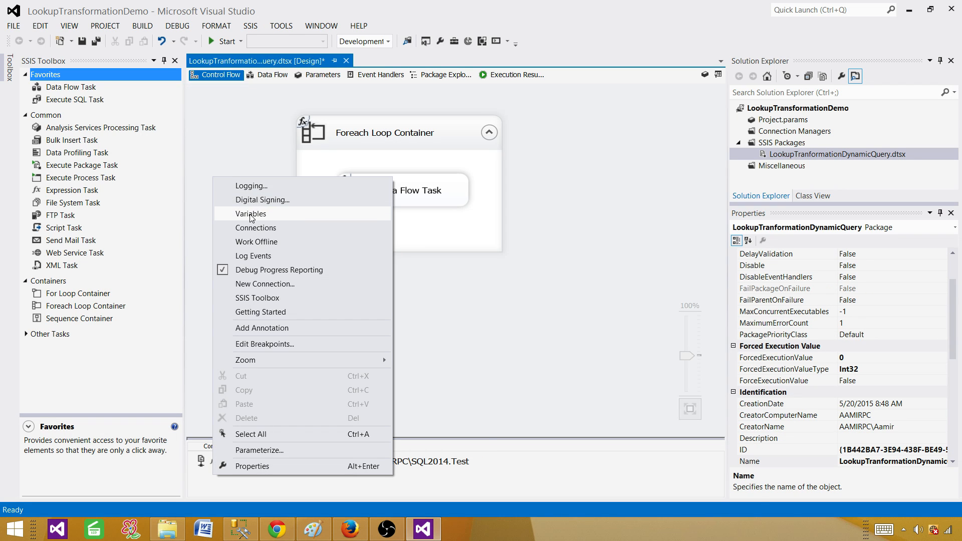
pyautogui.click(251, 214)
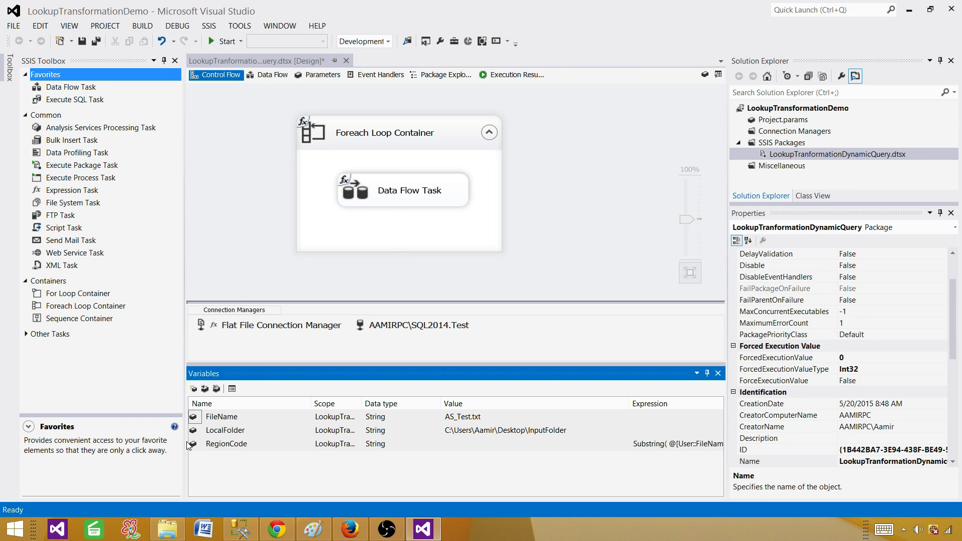
pyautogui.click(195, 448)
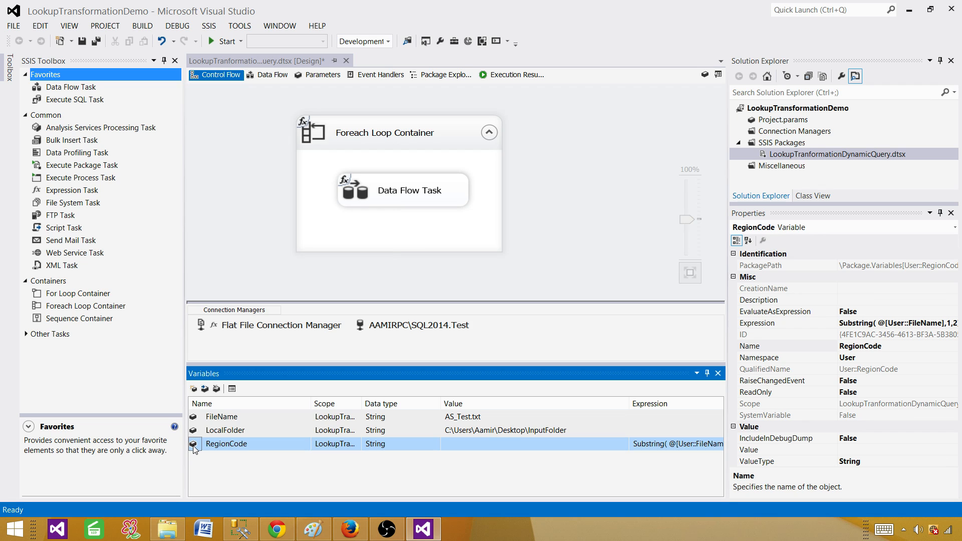
pyautogui.press('F4')
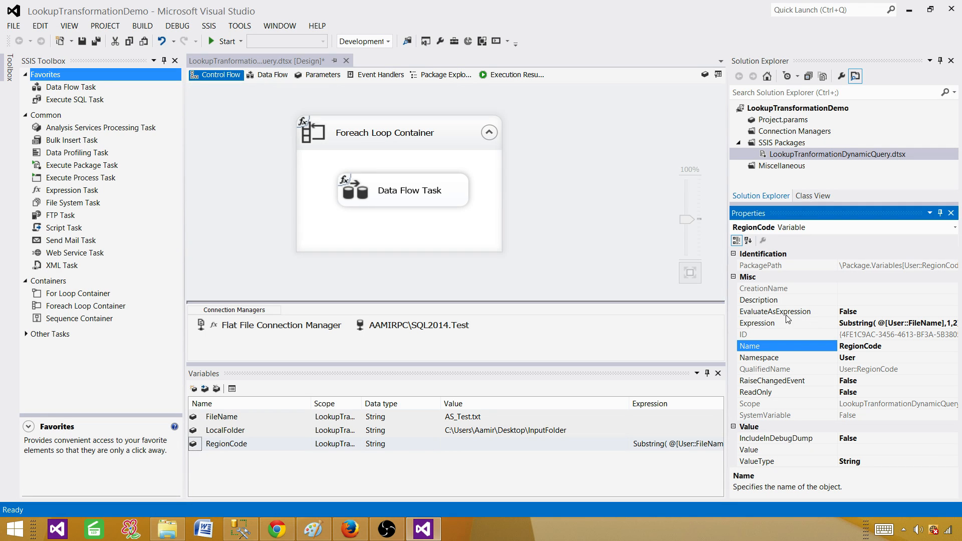
pyautogui.doubleClick(870, 312)
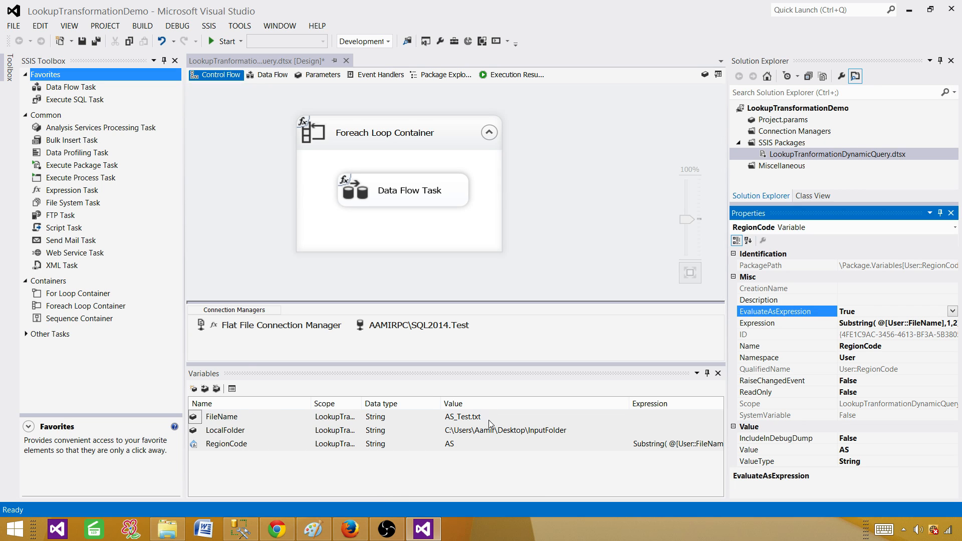
pyautogui.click(351, 127)
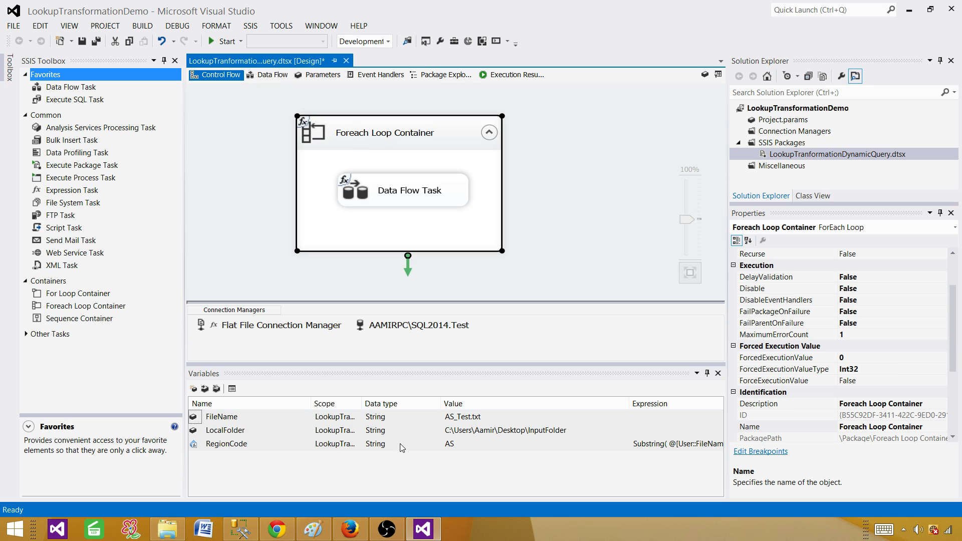
pyautogui.click(596, 157)
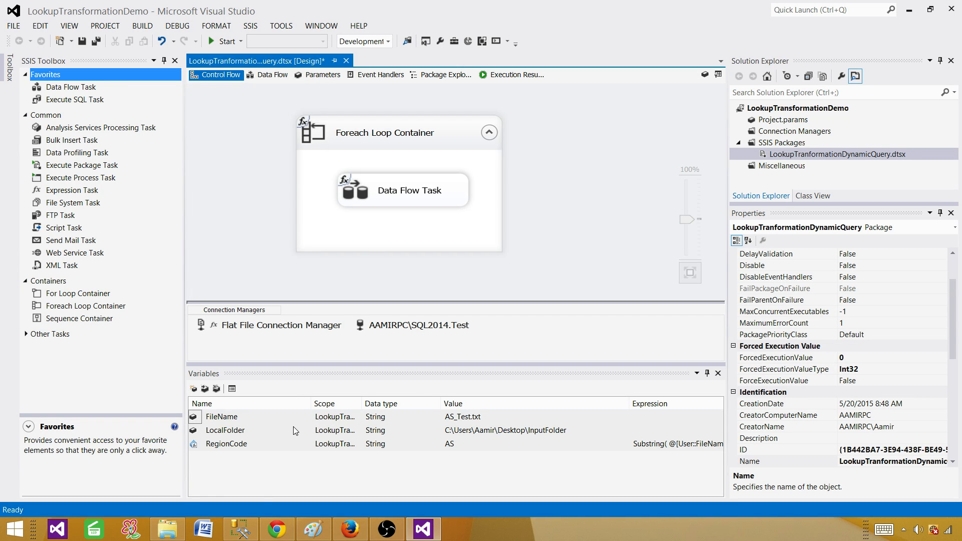
# Switch to SQL Server Management Studio and add a Truncate table [dbo].[Customer_Dst] statement below the Customer_Dst table definition.
pyautogui.click(245, 533)
pyautogui.click(417, 171)
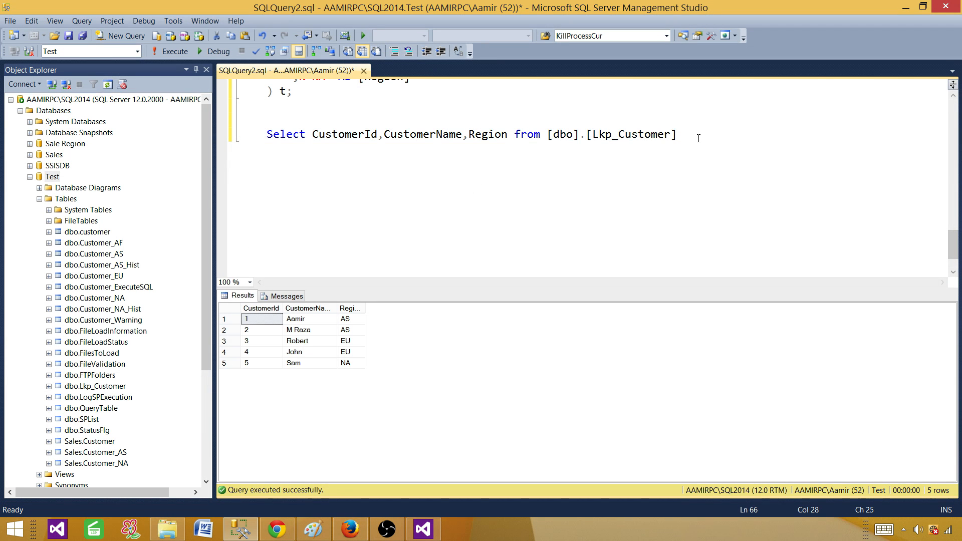
pyautogui.press('Return')
pyautogui.scroll(10, 692, 156)
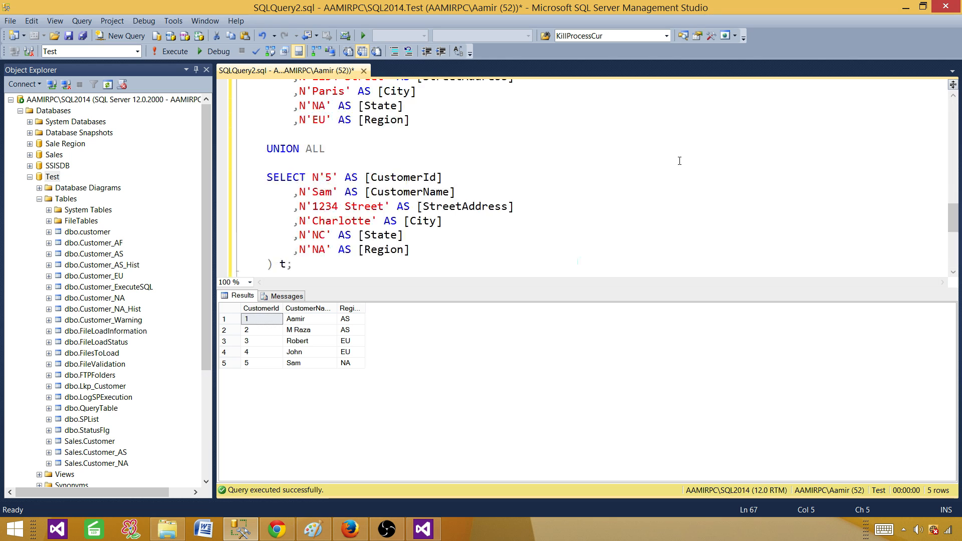
pyautogui.scroll(5, 675, 161)
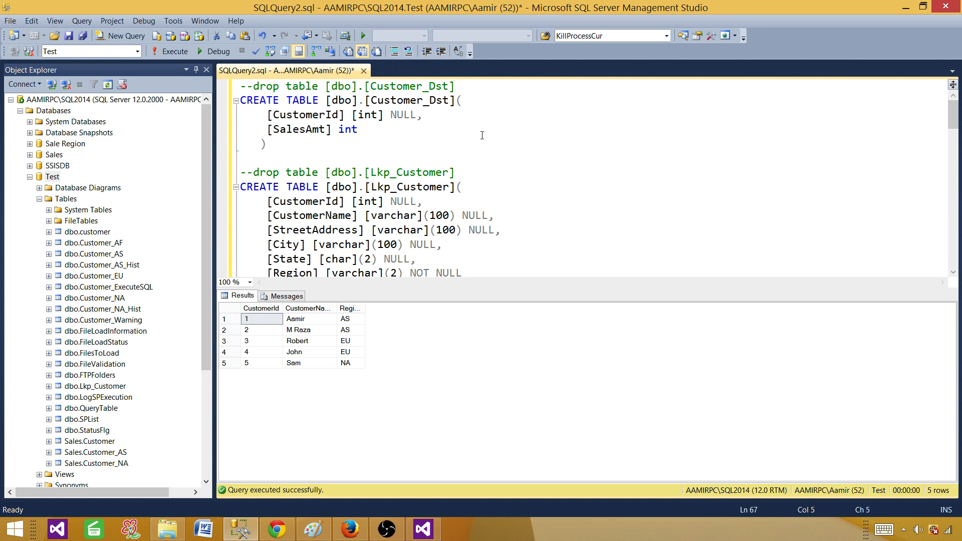
pyautogui.moveTo(455, 101); pyautogui.dragTo(326, 102)
pyautogui.rightClick(342, 104)
pyautogui.click(372, 126)
pyautogui.click(333, 152)
pyautogui.press('Return')
pyautogui.write('Truncate table')
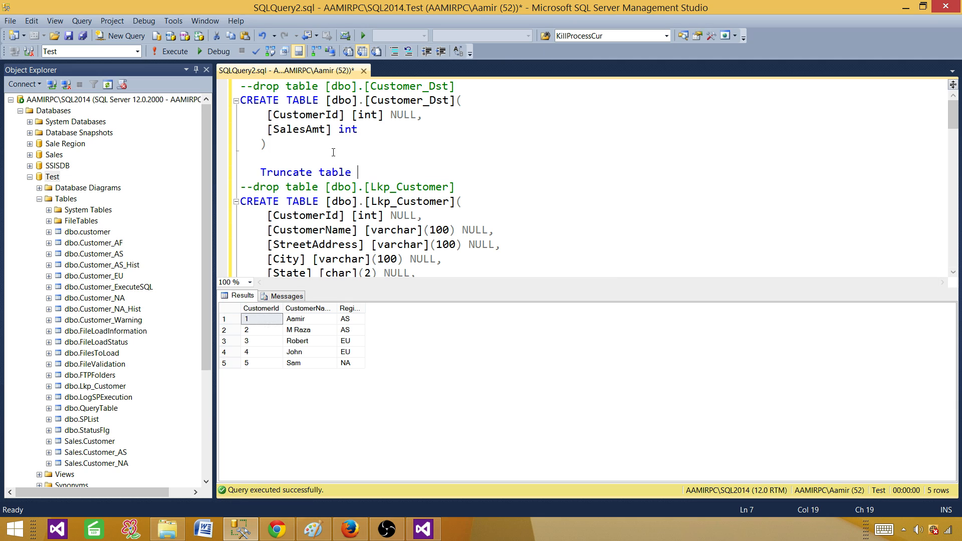
pyautogui.hotkey('ctrl', 'v')
pyautogui.press('Return')
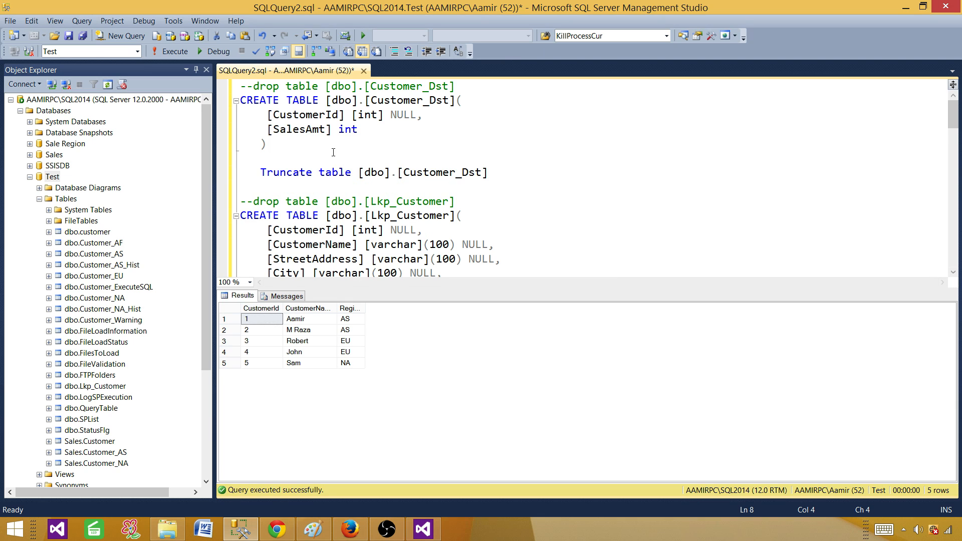
# Execute only the Truncate table statement to empty [dbo].[Customer_Dst].
pyautogui.hotkey('shift', 'Up')
pyautogui.press('F5')
pyautogui.click(353, 146)
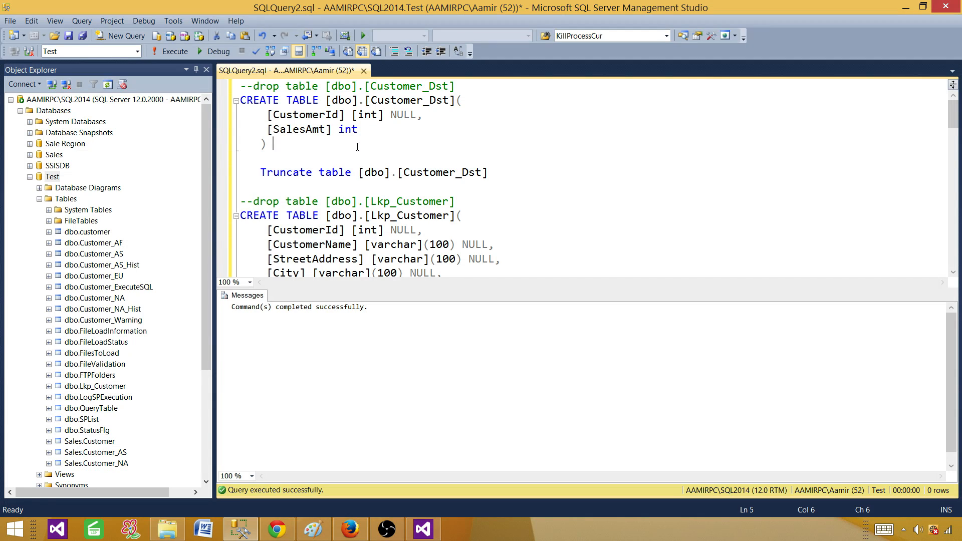
# Add Select * From [dbo].[Customer_Dst] below the truncate statement and execute only that query.
pyautogui.moveTo(354, 176); pyautogui.dragTo(489, 173)
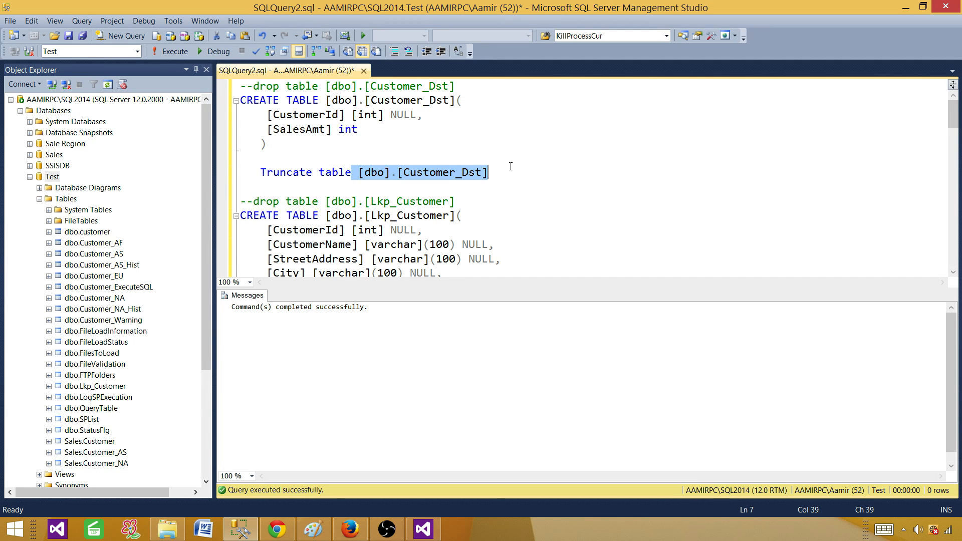
pyautogui.rightClick(467, 175)
pyautogui.click(493, 197)
pyautogui.click(500, 176)
pyautogui.press('Return')
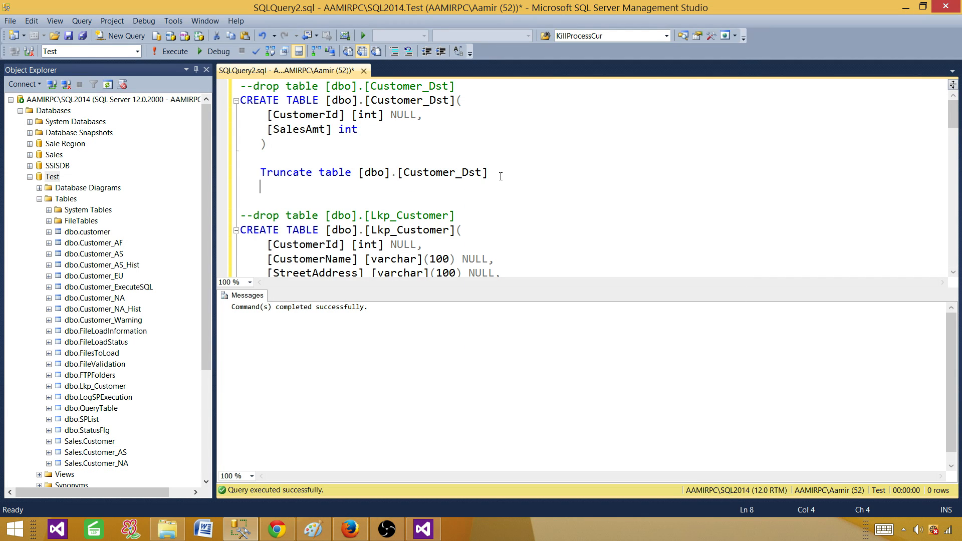
pyautogui.write('Seled')
pyautogui.press('BackSpace')
pyautogui.write('ct * From')
pyautogui.hotkey('ctrl', 'v')
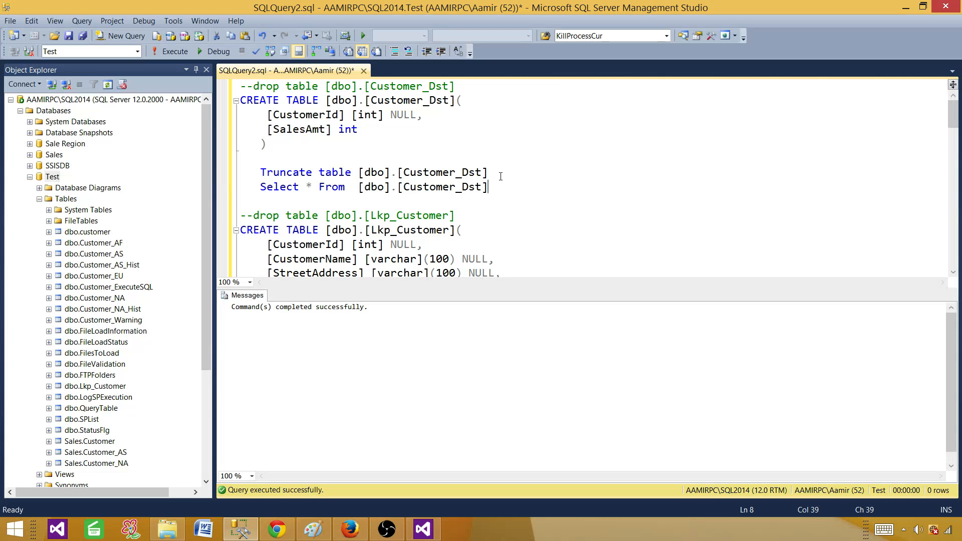
pyautogui.moveTo(502, 188); pyautogui.dragTo(223, 188)
pyautogui.press('F5')
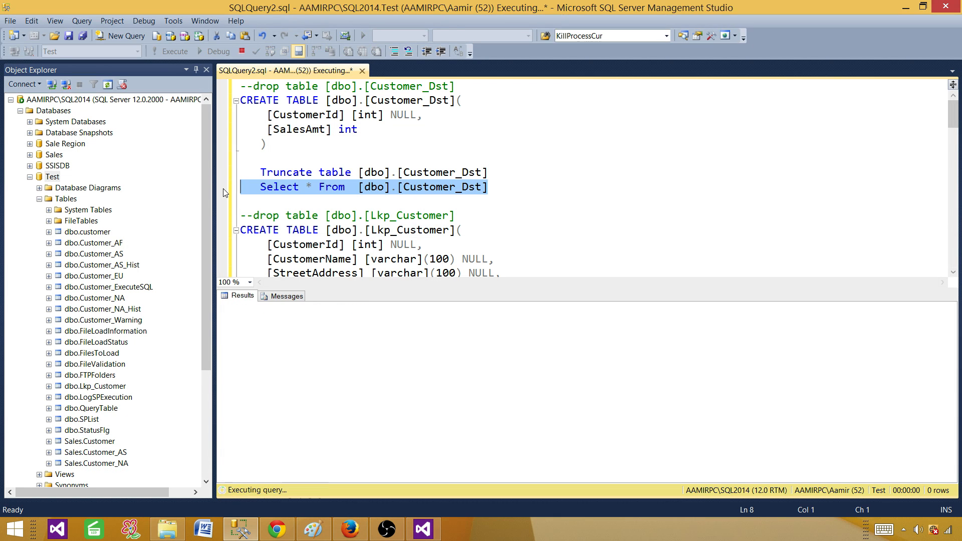
pyautogui.click(552, 244)
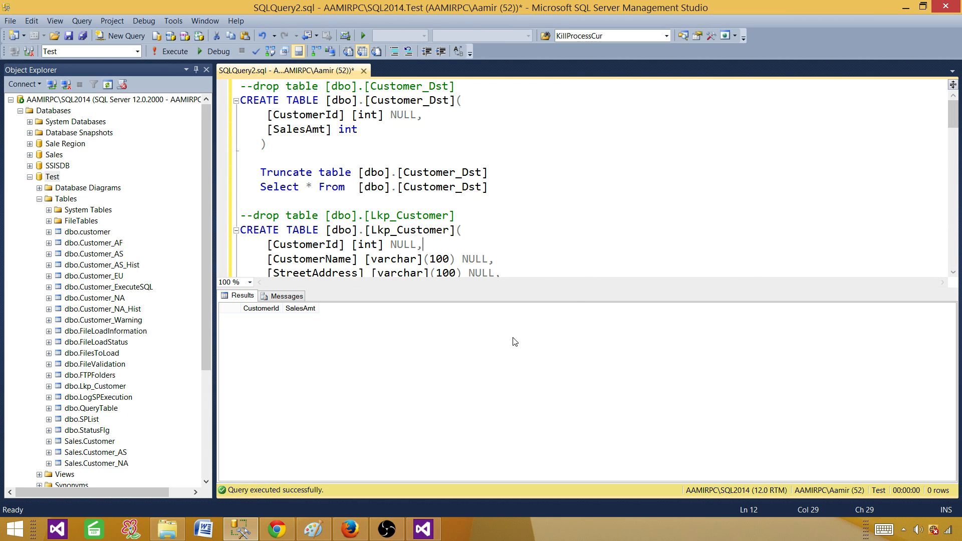
# Switch to Visual Studio and run the LookupTranformationDynamicQuery package.
pyautogui.click(433, 524)
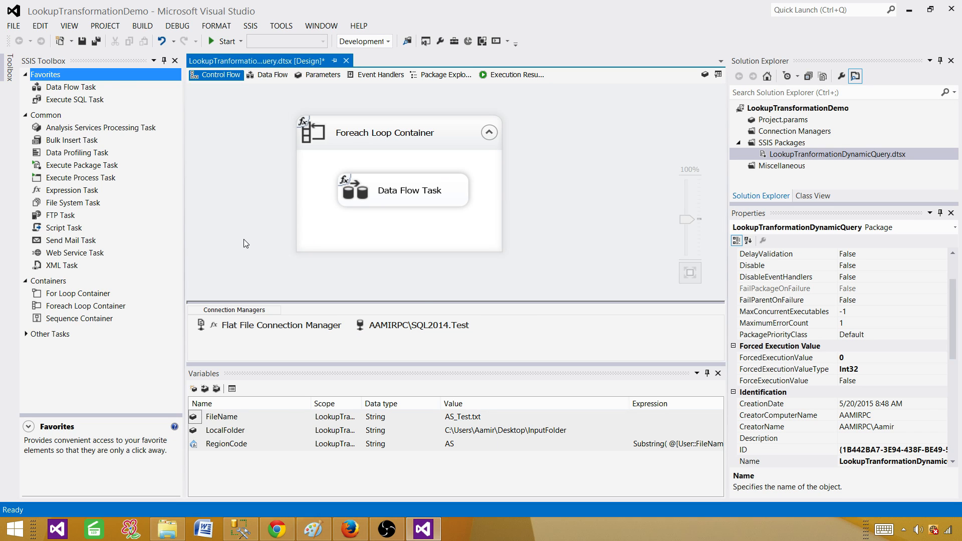
pyautogui.click(223, 42)
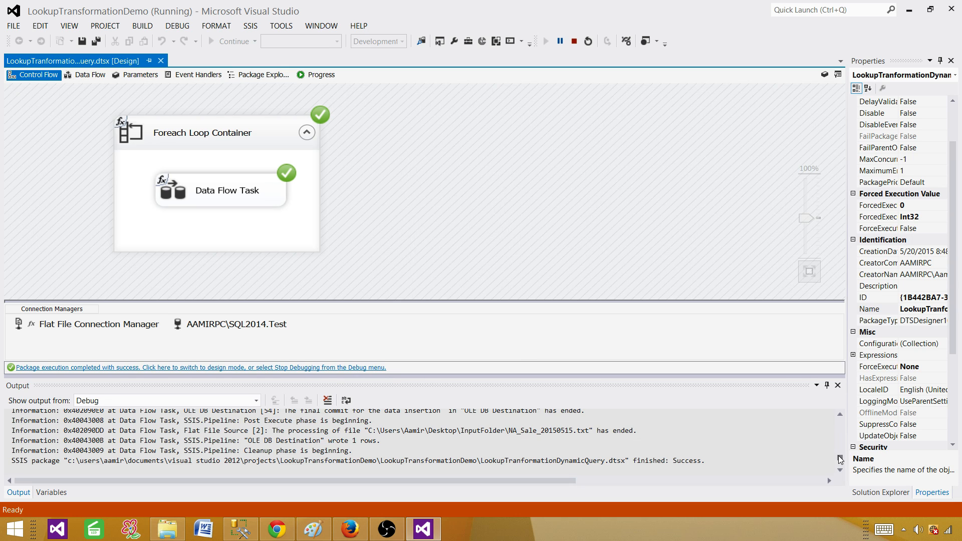
# Examine the start of the debug output for the AS_Sale_20150515.txt file and the number of rows its Lookup caches.
pyautogui.moveTo(841, 459); pyautogui.dragTo(841, 417)
pyautogui.scroll(-2, 216, 436)
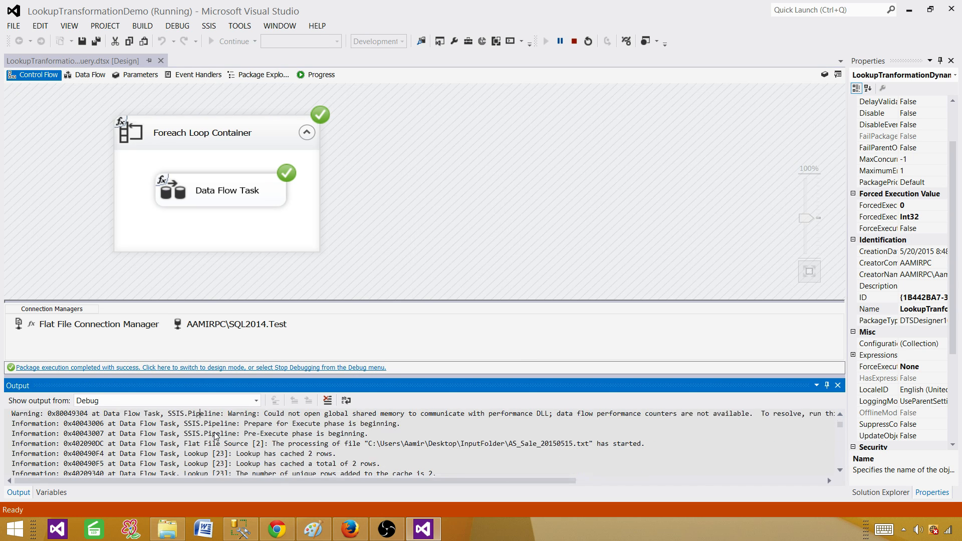
pyautogui.scroll(2, 216, 436)
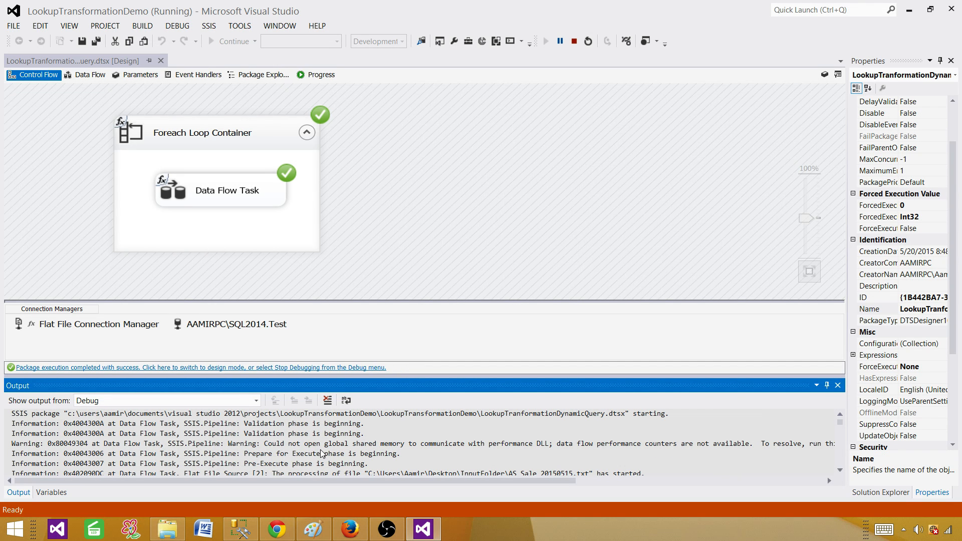
pyautogui.scroll(-1, 321, 453)
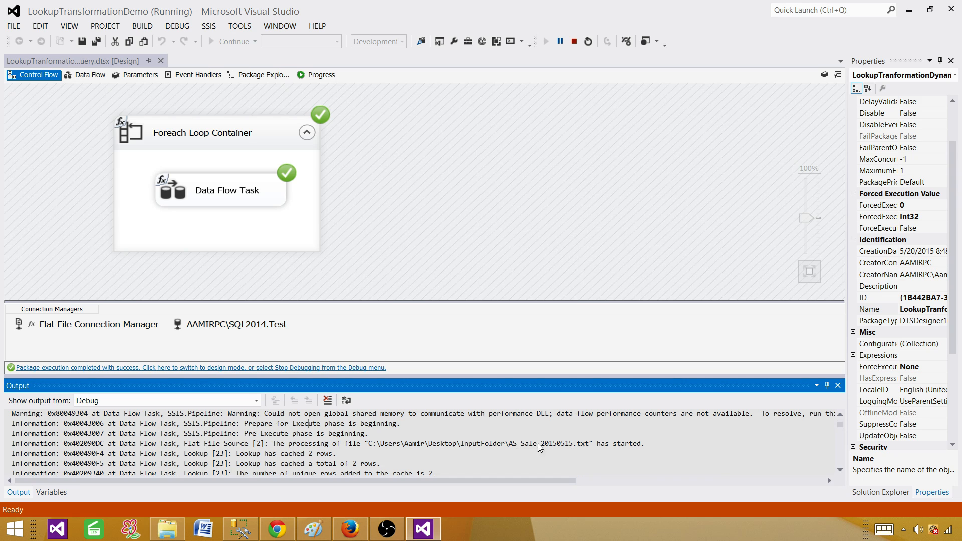
pyautogui.moveTo(508, 445); pyautogui.dragTo(589, 443)
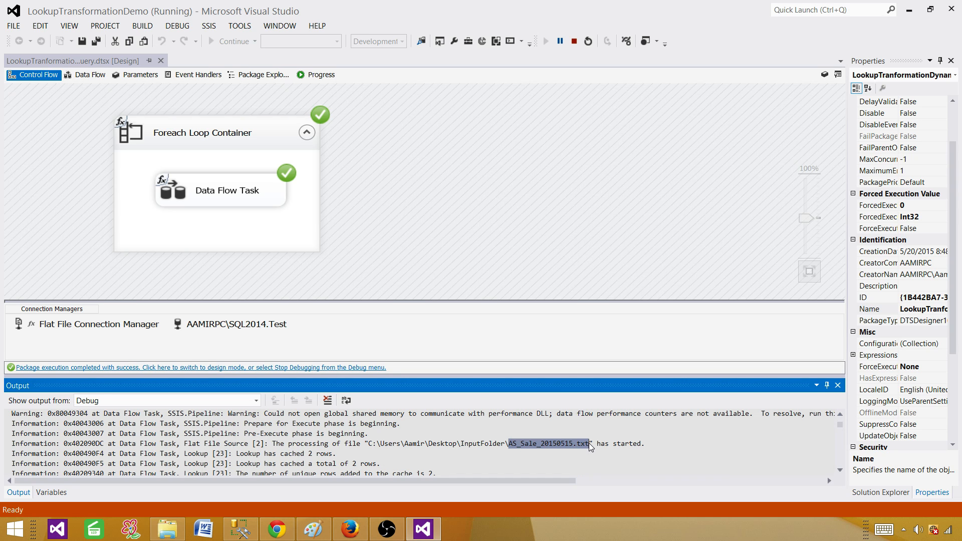
pyautogui.click(324, 454)
pyautogui.moveTo(346, 460); pyautogui.dragTo(242, 454)
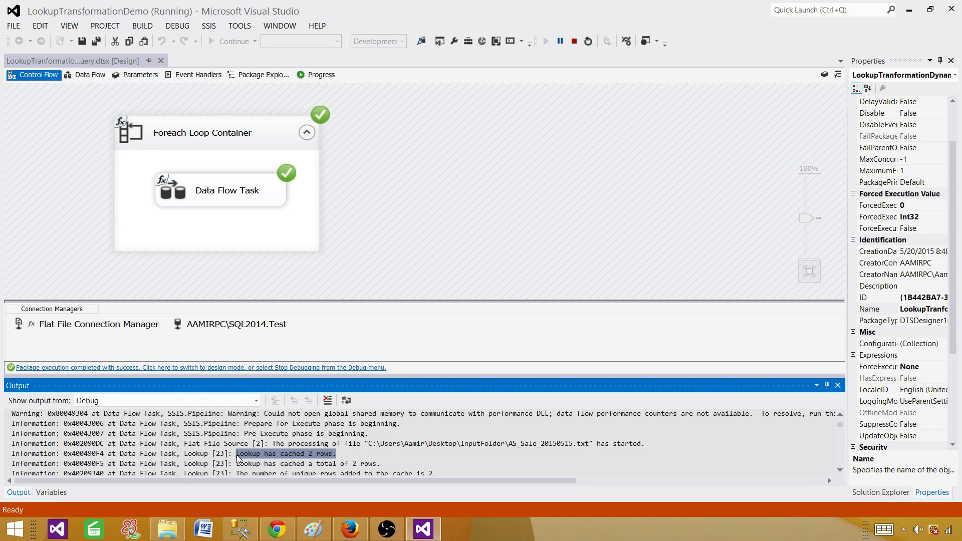
# Switch to SQL Server Management Studio, add select * from [dbo].[Lkp_Customer] below the Customer_Dst query, and execute it.
pyautogui.click(241, 529)
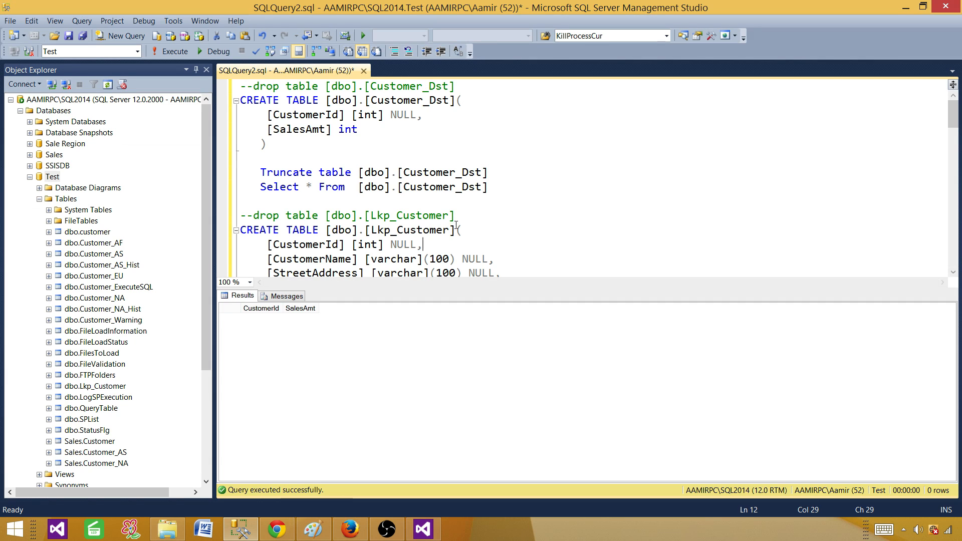
pyautogui.moveTo(456, 230); pyautogui.dragTo(327, 231)
pyautogui.rightClick(338, 232)
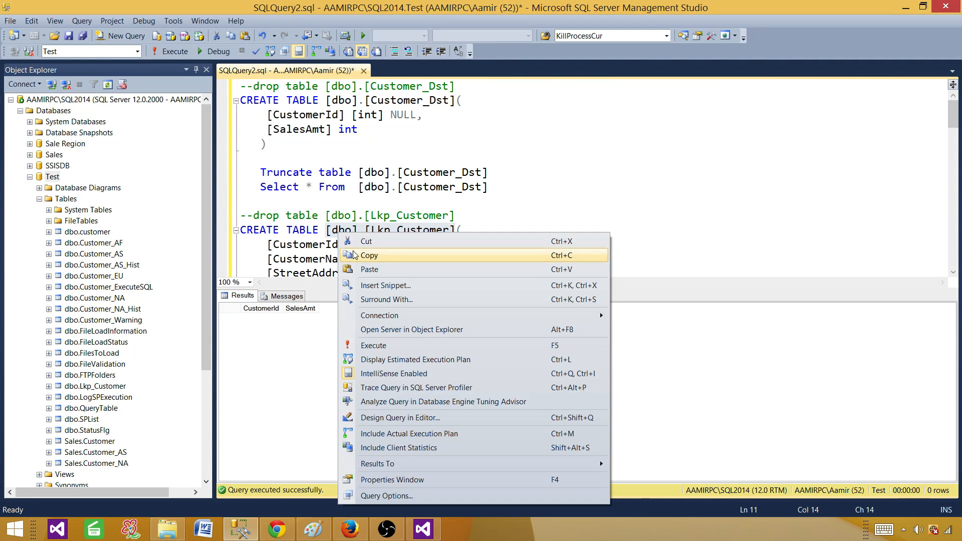
pyautogui.click(354, 255)
pyautogui.click(492, 192)
pyautogui.press('Return')
pyautogui.press('Return')
pyautogui.write('s')
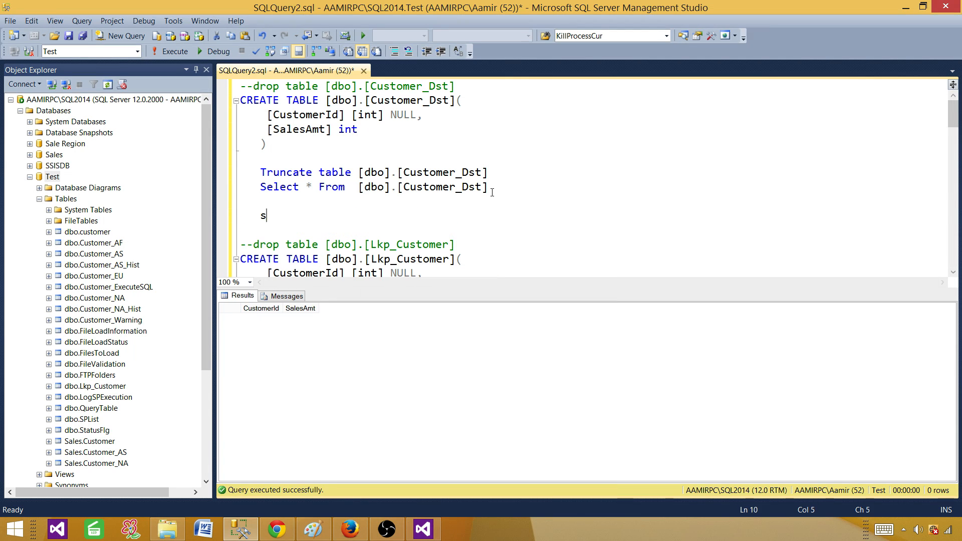
pyautogui.write('elect * from')
pyautogui.hotkey('ctrl', 'v')
pyautogui.hotkey('shift', 'Up')
pyautogui.press('F5')
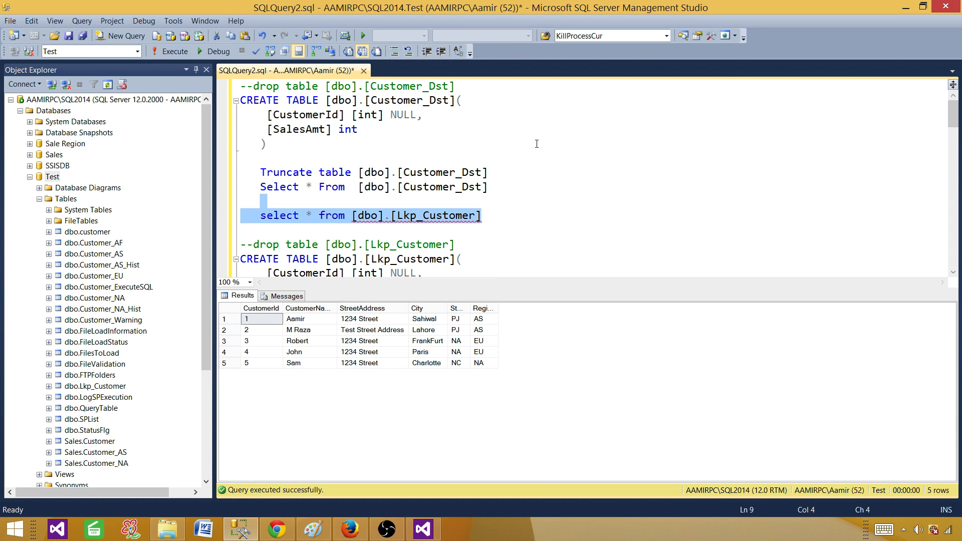
# Examine the Lkp_Customer results, comparing the rows for region AS with the full set of rows.
pyautogui.moveTo(487, 332); pyautogui.dragTo(245, 324)
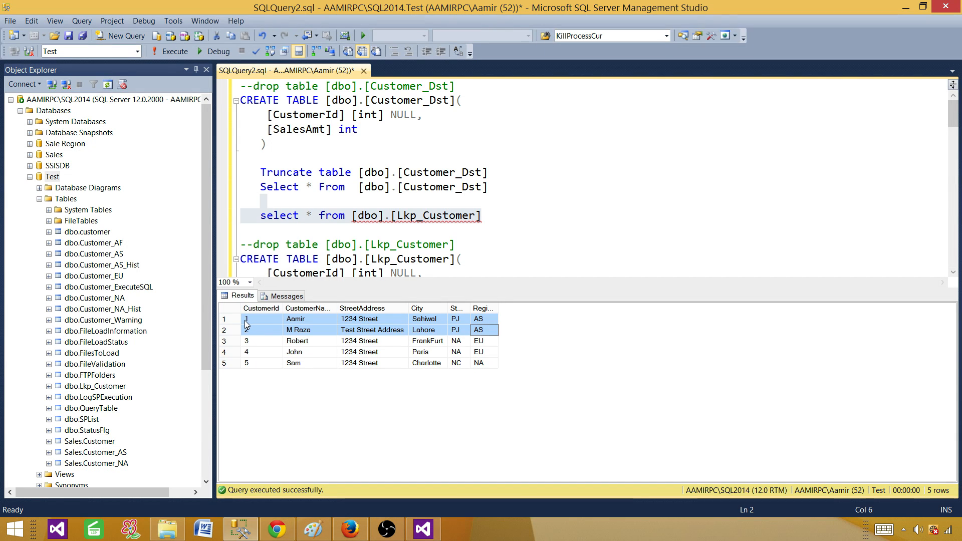
pyautogui.click(484, 329)
pyautogui.click(488, 320)
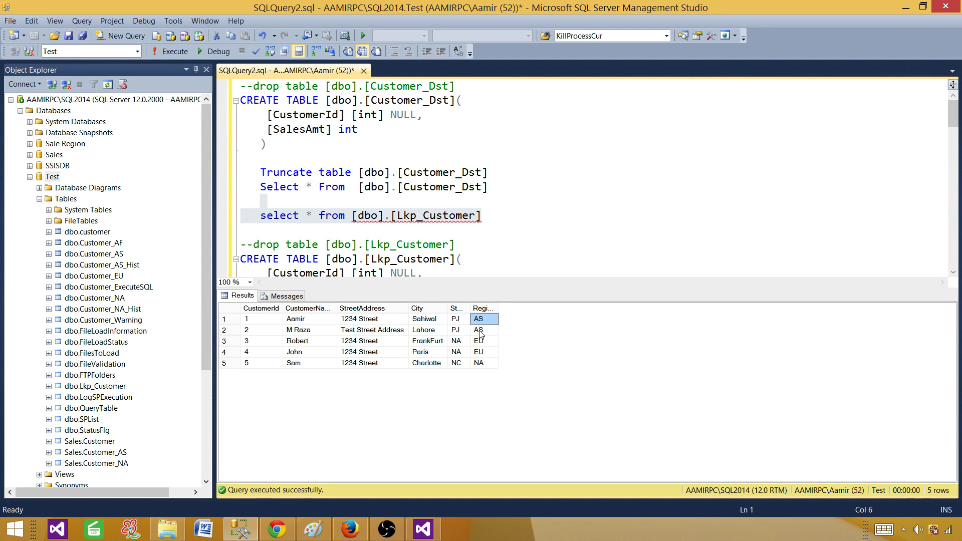
pyautogui.click(482, 331)
pyautogui.click(481, 321)
pyautogui.click(481, 329)
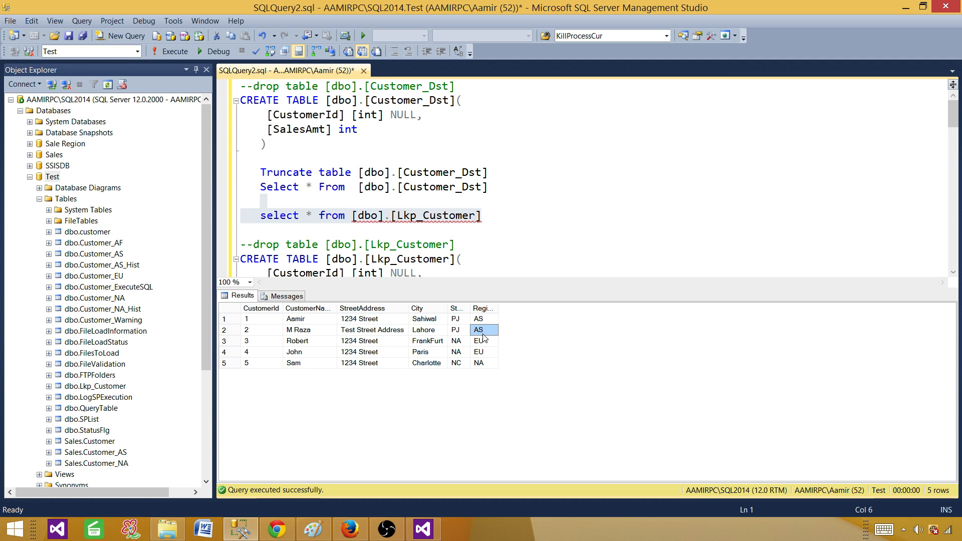
pyautogui.moveTo(255, 320); pyautogui.dragTo(479, 332)
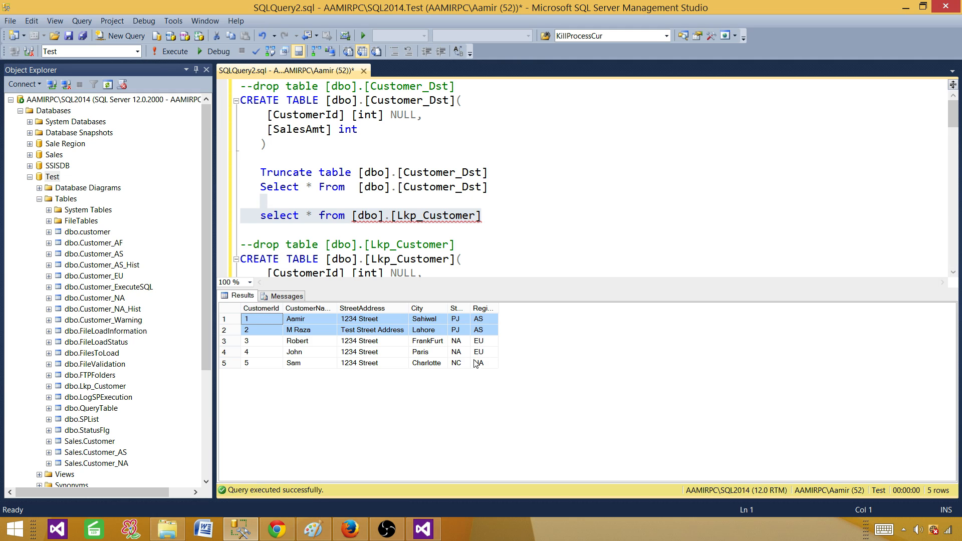
pyautogui.moveTo(484, 364); pyautogui.dragTo(223, 307)
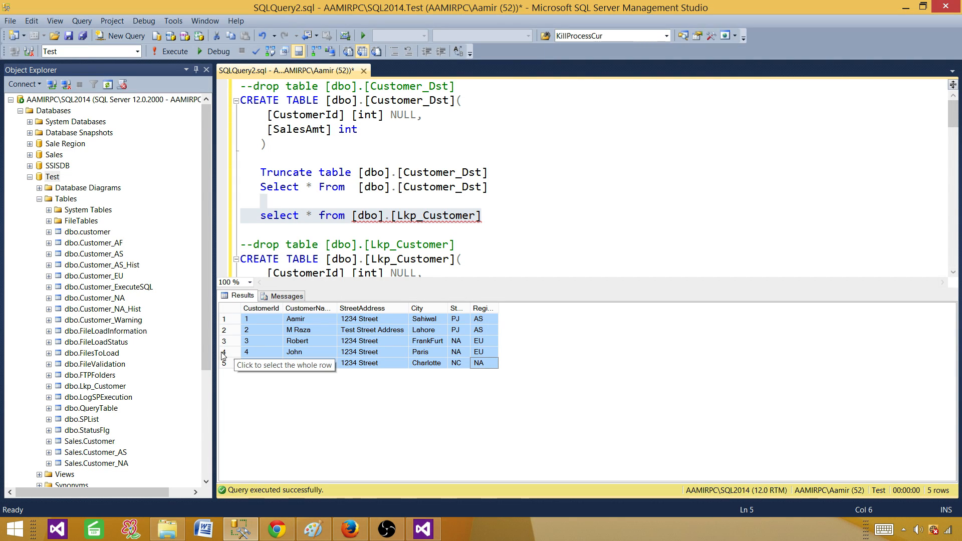
pyautogui.moveTo(478, 331); pyautogui.dragTo(247, 321)
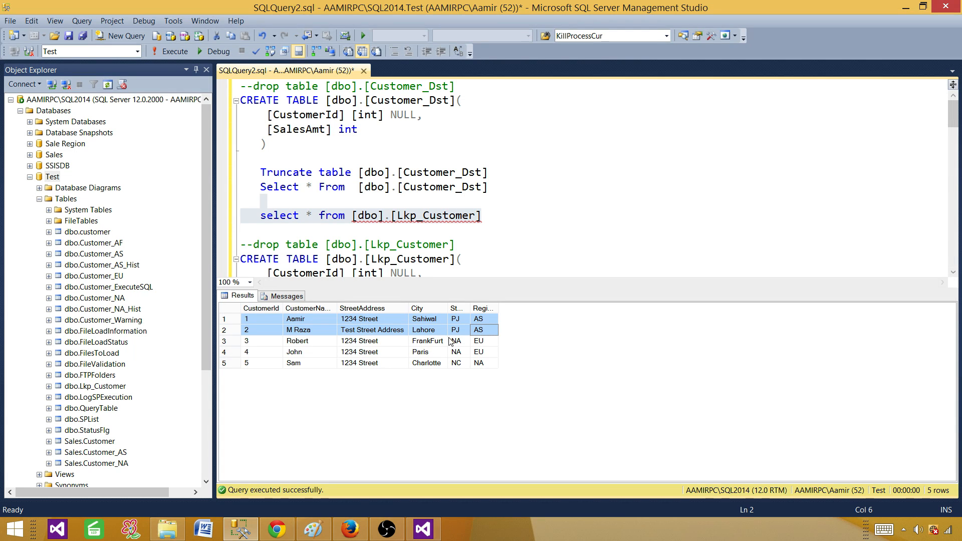
# Switch to Visual Studio and review the AS_Sale_20150515.txt log entries for cached, processed and written rows.
pyautogui.click(423, 529)
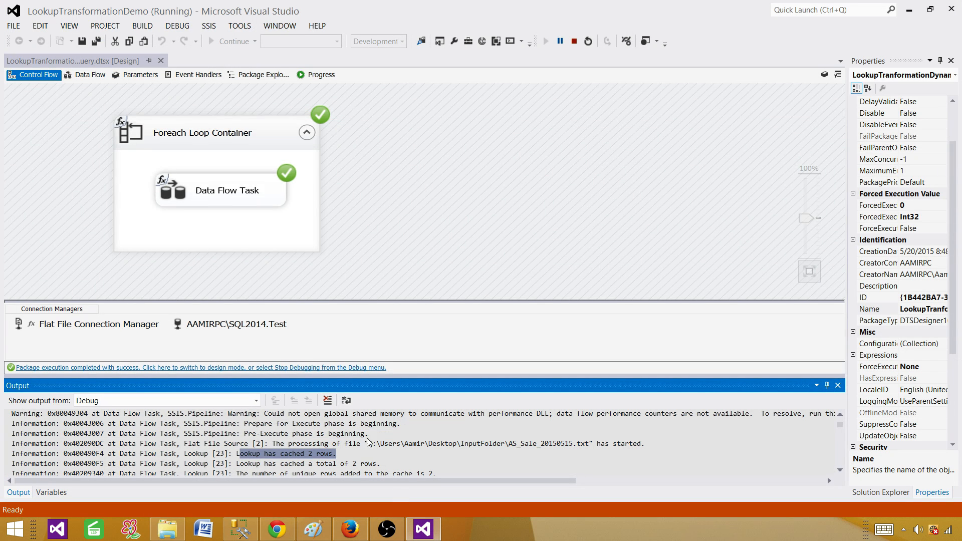
pyautogui.click(383, 456)
pyautogui.scroll(-2, 401, 450)
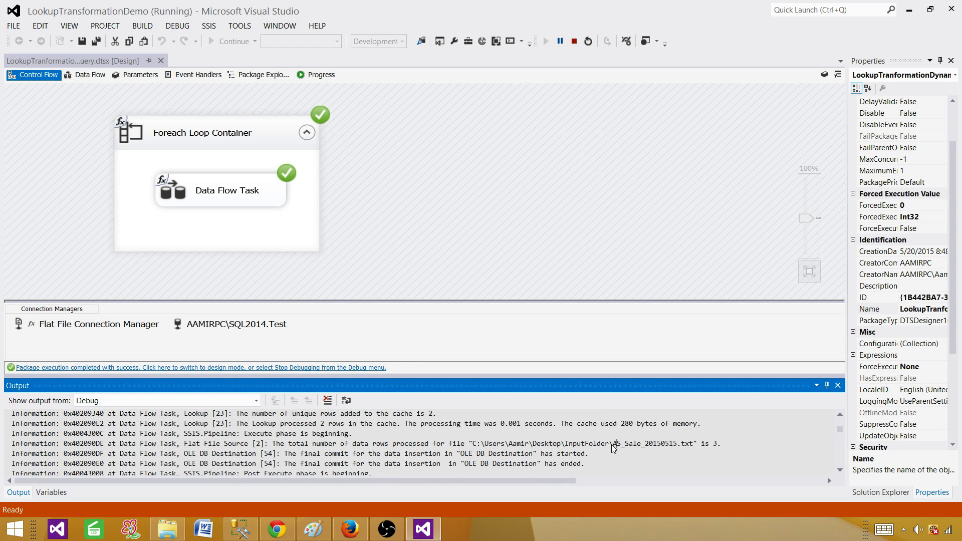
pyautogui.scroll(1, 533, 455)
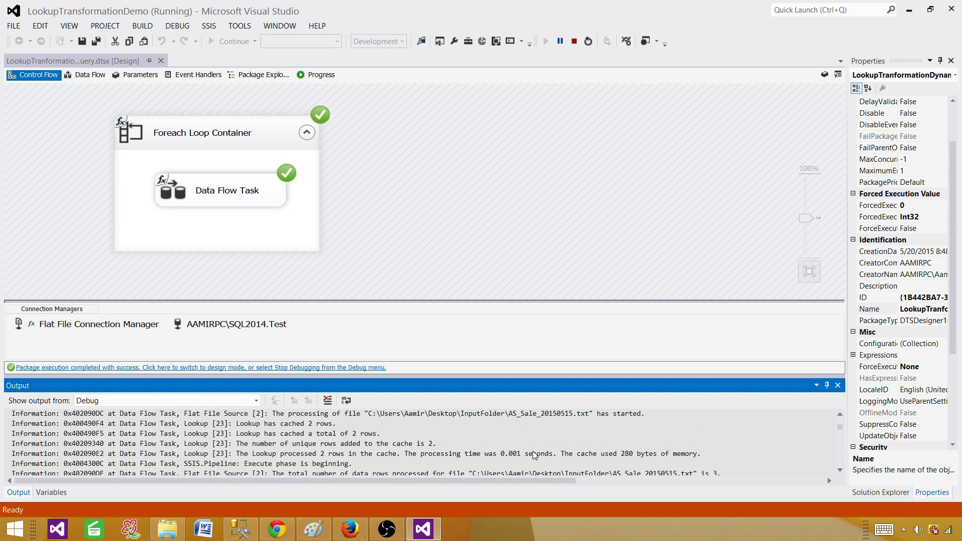
pyautogui.scroll(-1, 546, 455)
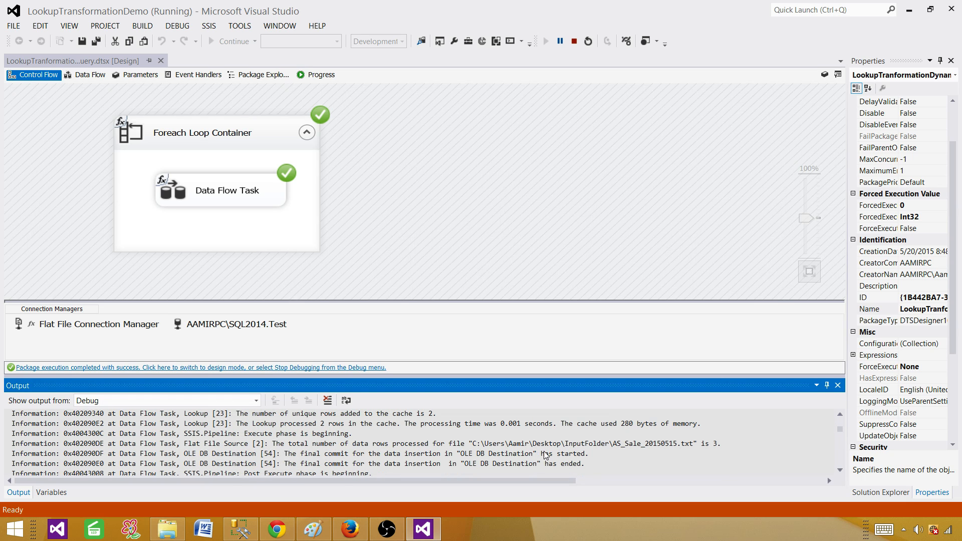
pyautogui.scroll(-2, 395, 437)
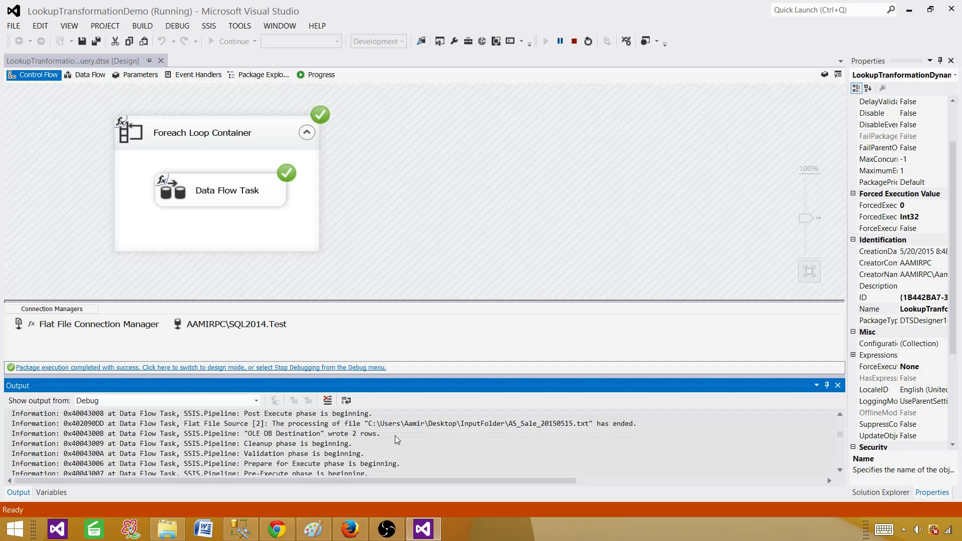
# Examine the start of the debug output for the EU_Sale_20150515.txt file and the number of rows its Lookup caches.
pyautogui.scroll(-2, 396, 435)
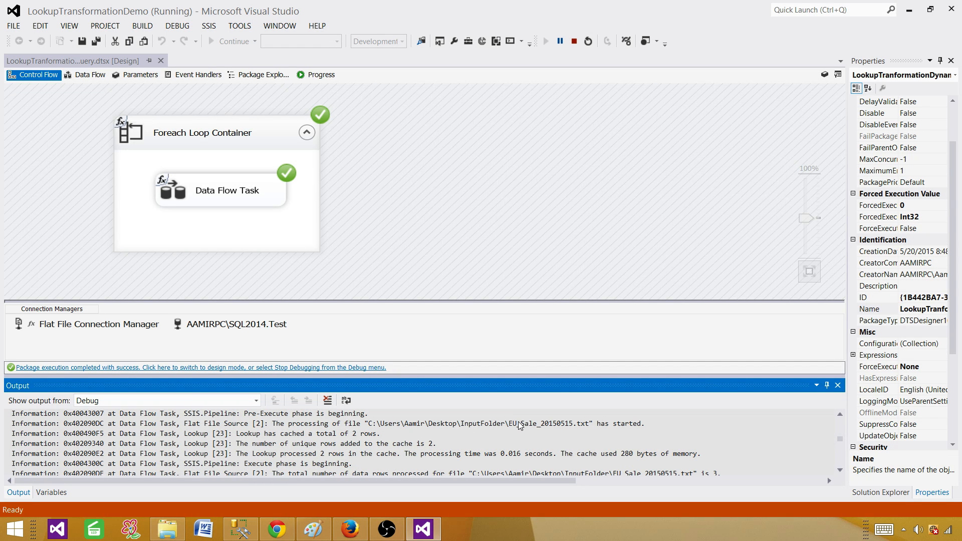
pyautogui.moveTo(508, 424); pyautogui.dragTo(605, 424)
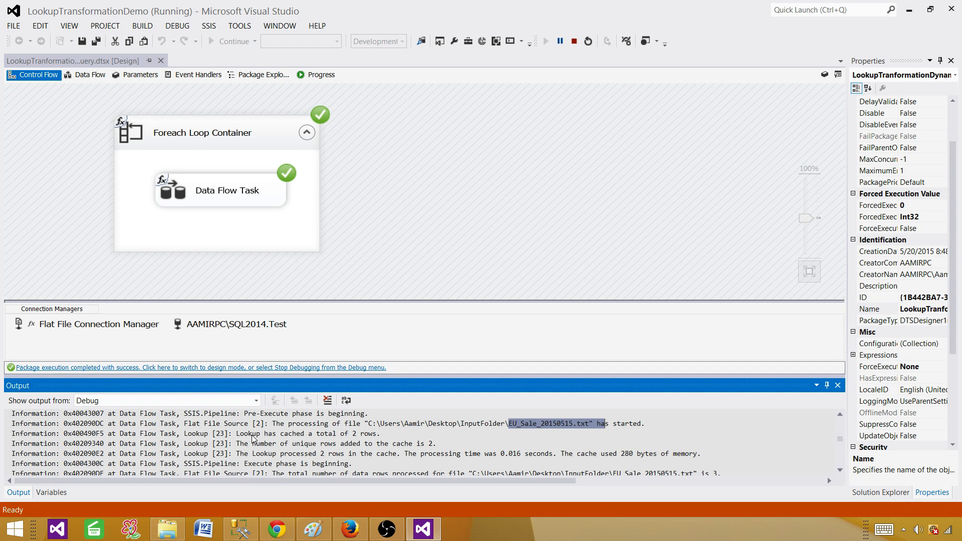
pyautogui.moveTo(236, 434); pyautogui.dragTo(380, 434)
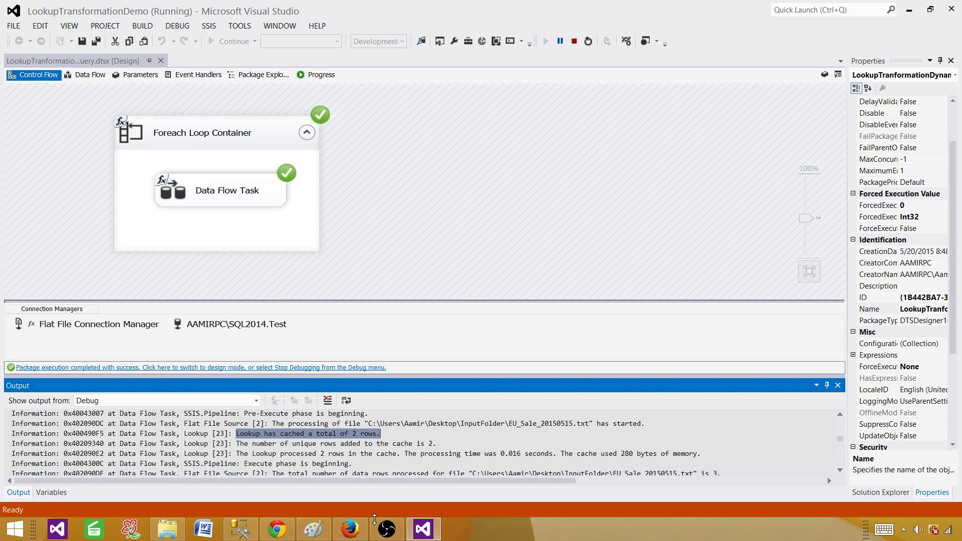
# Switch to SQL Server Management Studio and check the Lkp_Customer results for the rows of regions EU and NA.
pyautogui.click(240, 529)
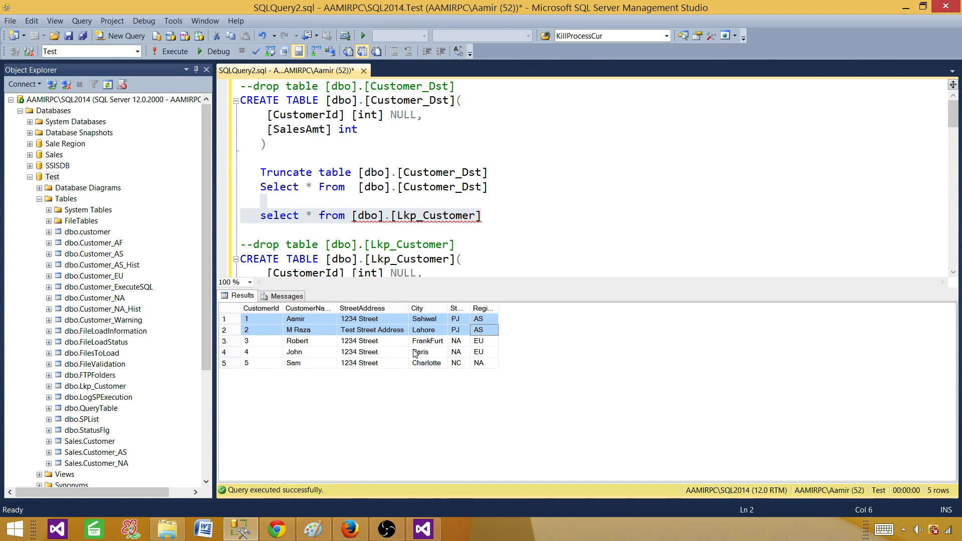
pyautogui.moveTo(481, 342); pyautogui.dragTo(478, 365)
pyautogui.click(280, 362)
pyautogui.click(309, 366)
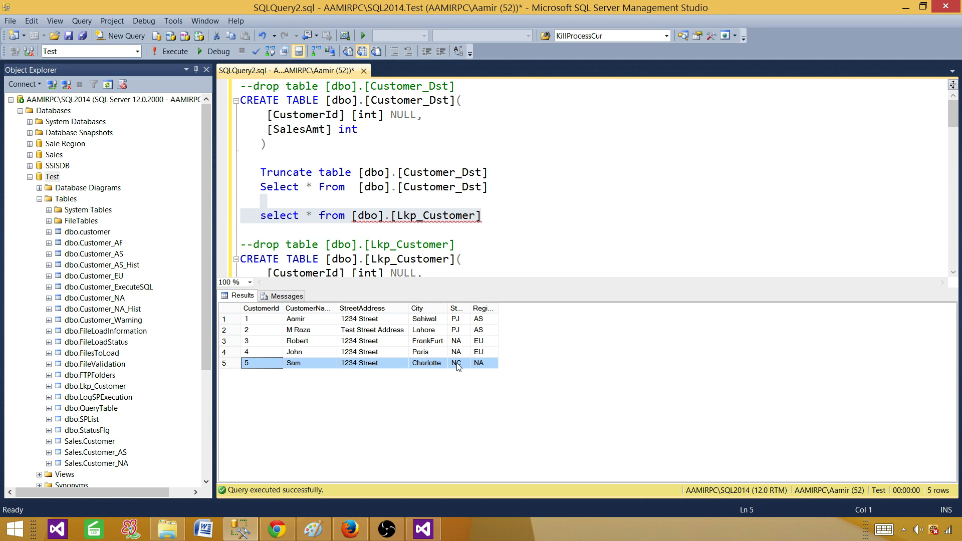
# Switch to Visual Studio and review the remaining EU_Sale_20150515.txt log entries and the Lookup's cached rows for NA_Sale_20150515.txt.
pyautogui.click(424, 528)
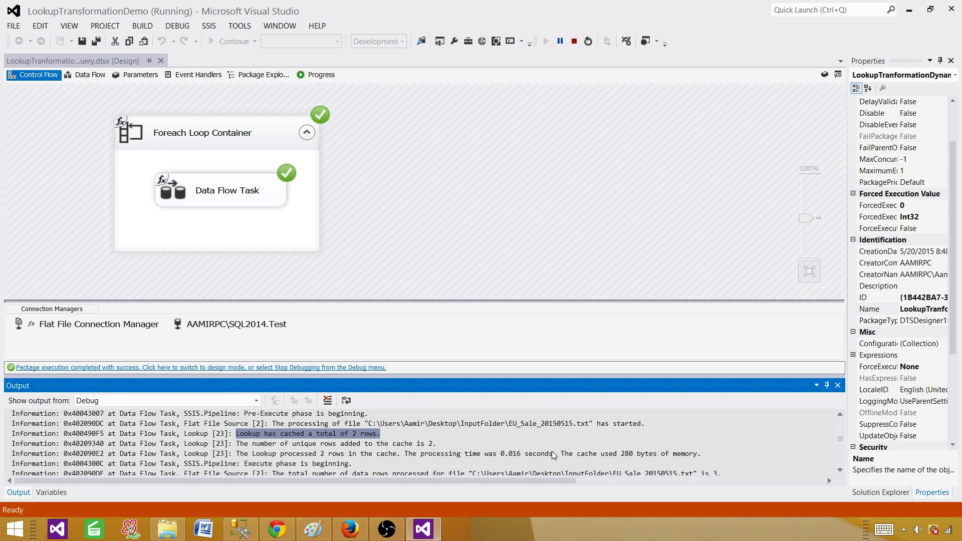
pyautogui.scroll(-1, 552, 456)
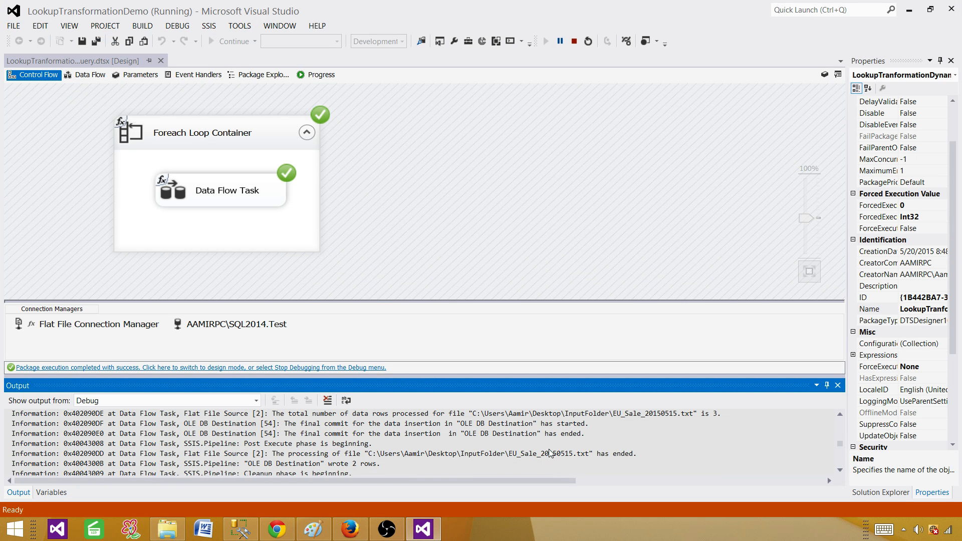
pyautogui.scroll(-1, 546, 452)
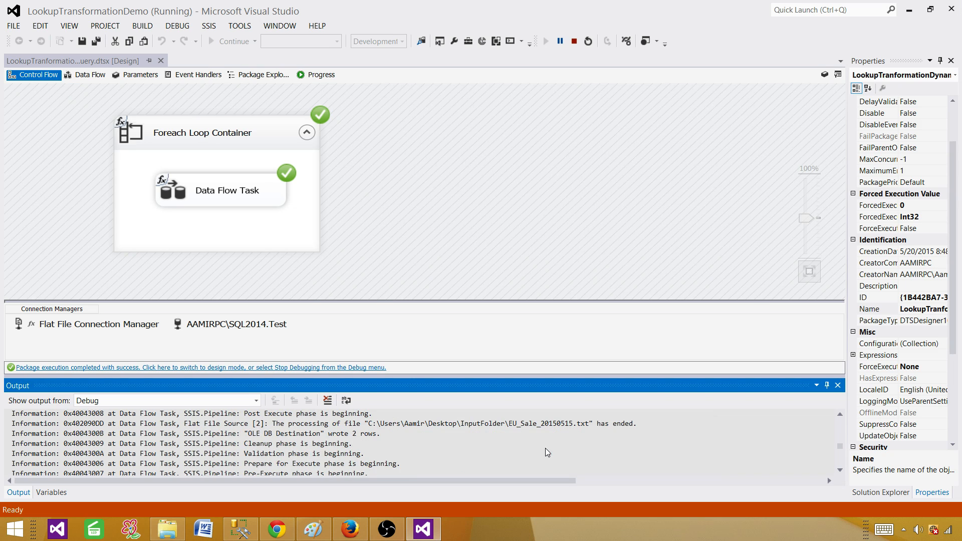
pyautogui.scroll(-2, 413, 426)
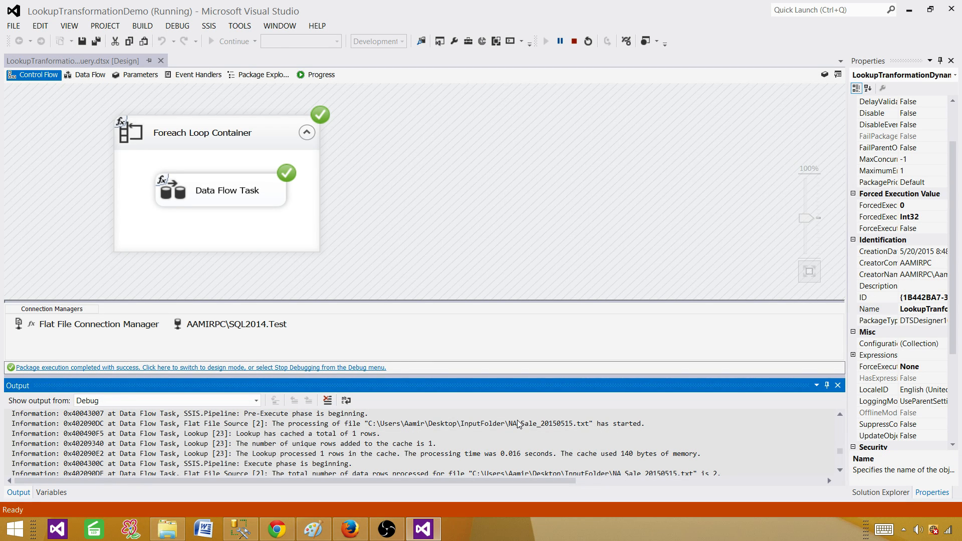
pyautogui.moveTo(509, 424); pyautogui.dragTo(655, 424)
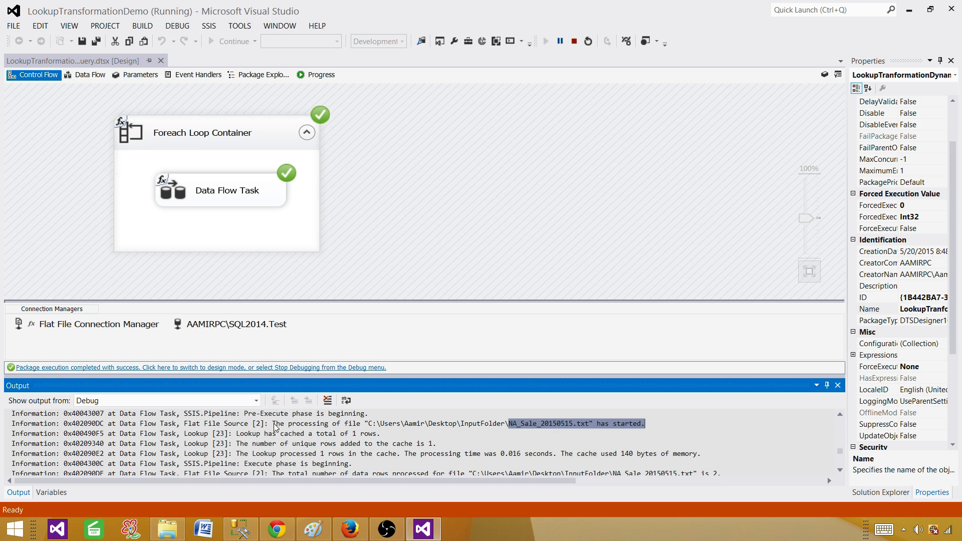
pyautogui.moveTo(236, 435); pyautogui.dragTo(372, 434)
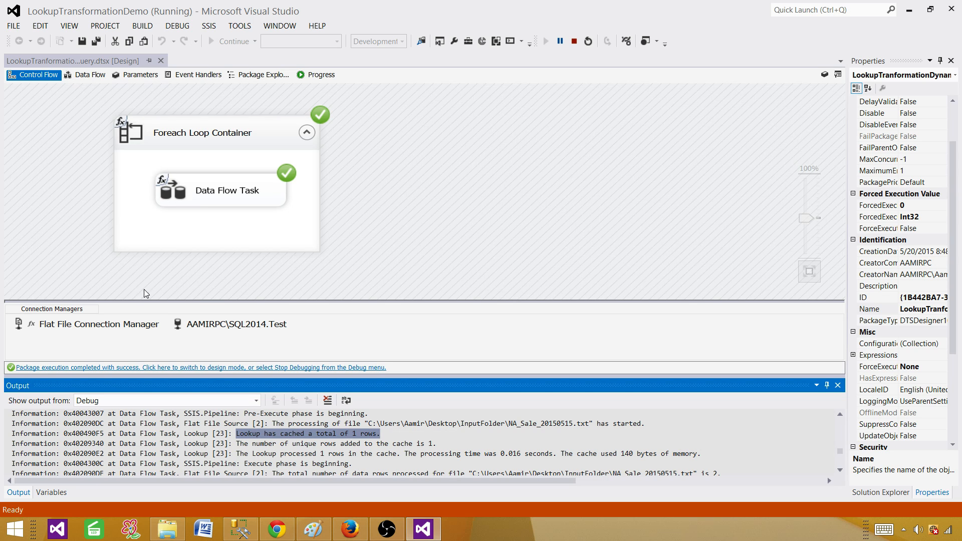
# Stop debugging the package after checking the Data Flow Task inside the Foreach Loop Container.
pyautogui.click(245, 203)
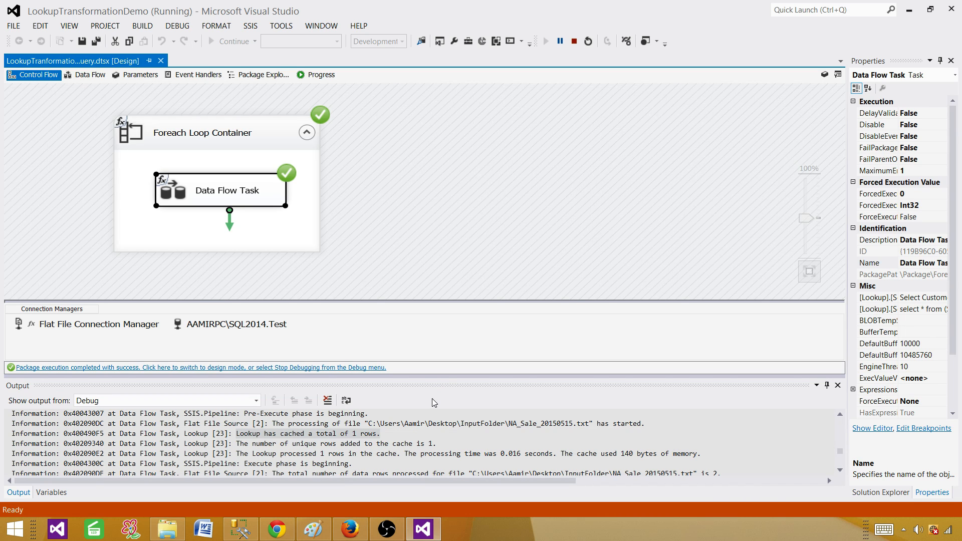
pyautogui.click(591, 200)
pyautogui.click(574, 41)
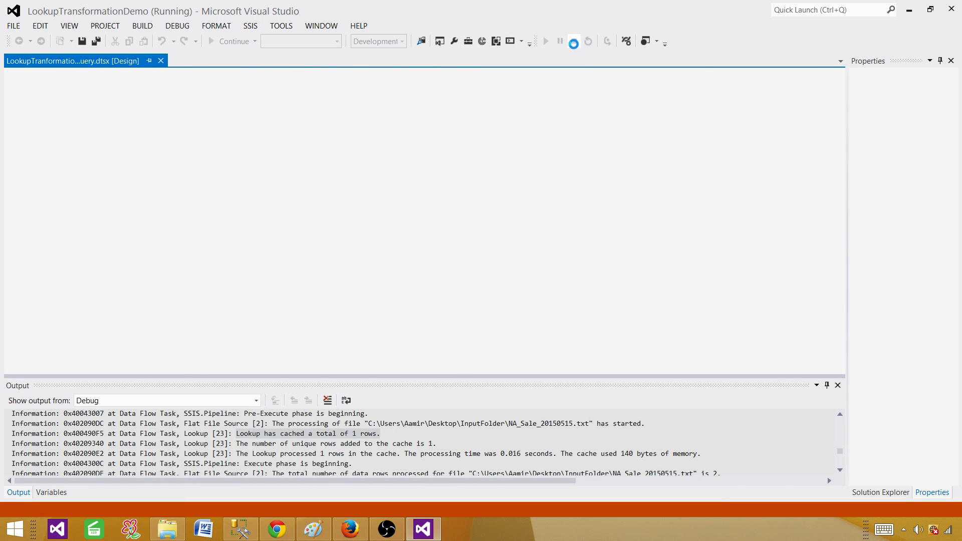